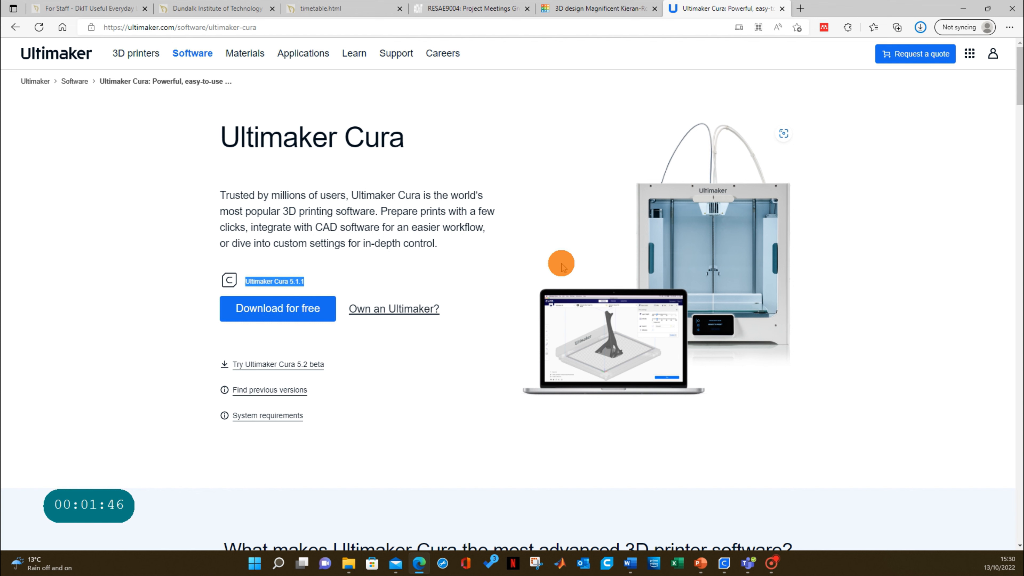
Switch to Ultimaker Cura and inspect the empty build volume from different angles and distances
click(723, 563)
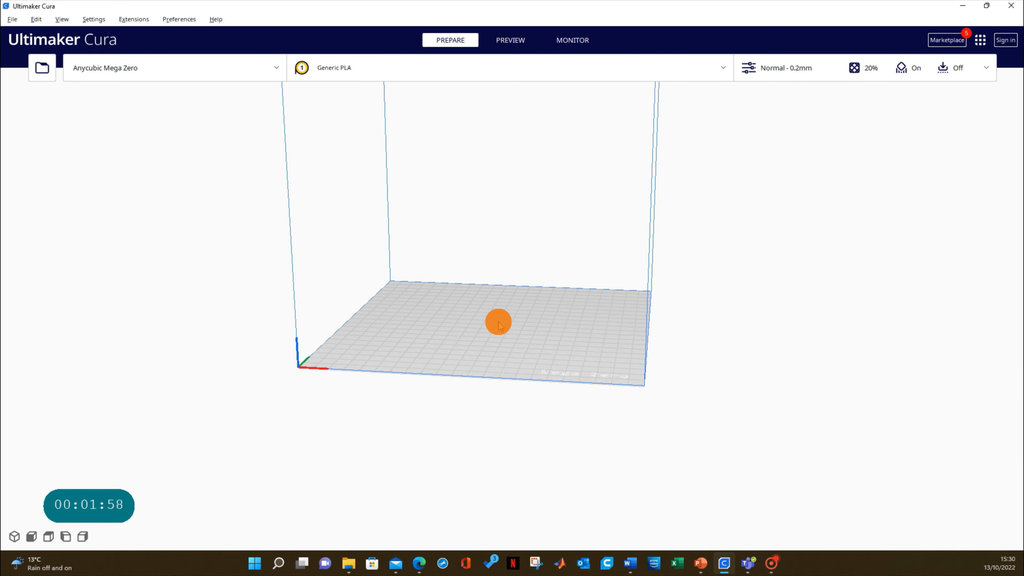
middle_drag(513, 237, 510, 250)
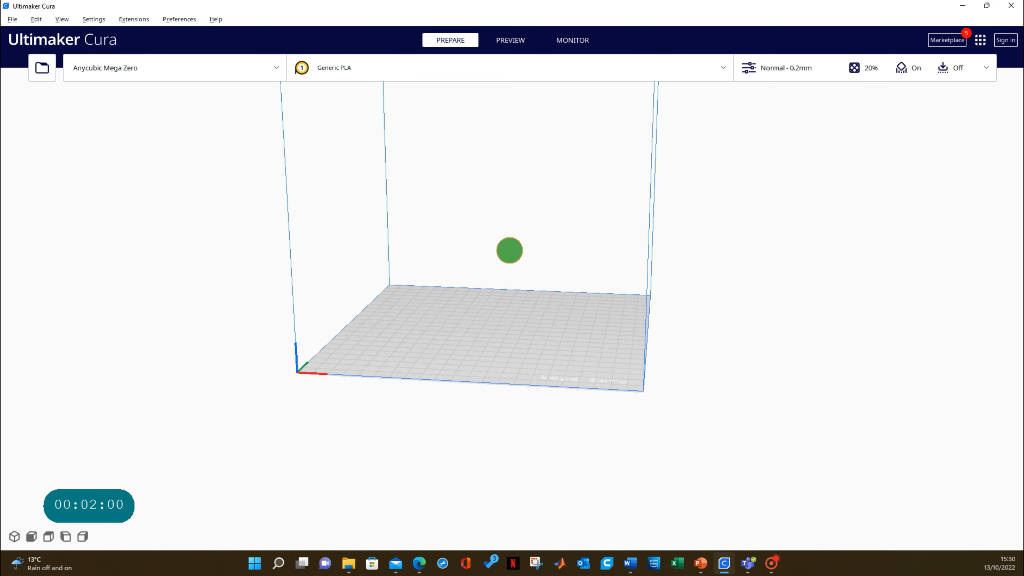
right_drag(534, 237, 517, 242)
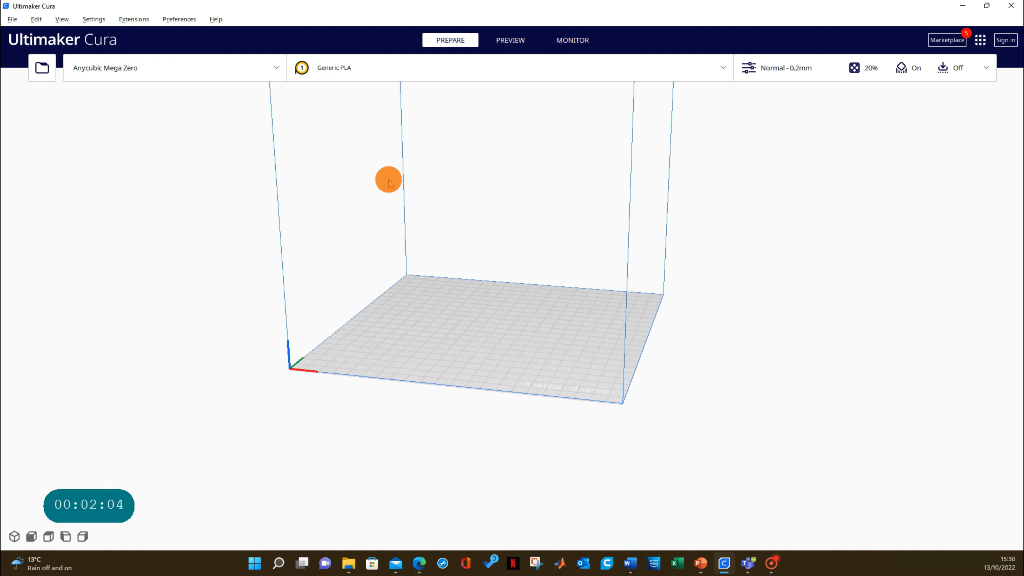
middle_drag(466, 169, 463, 337)
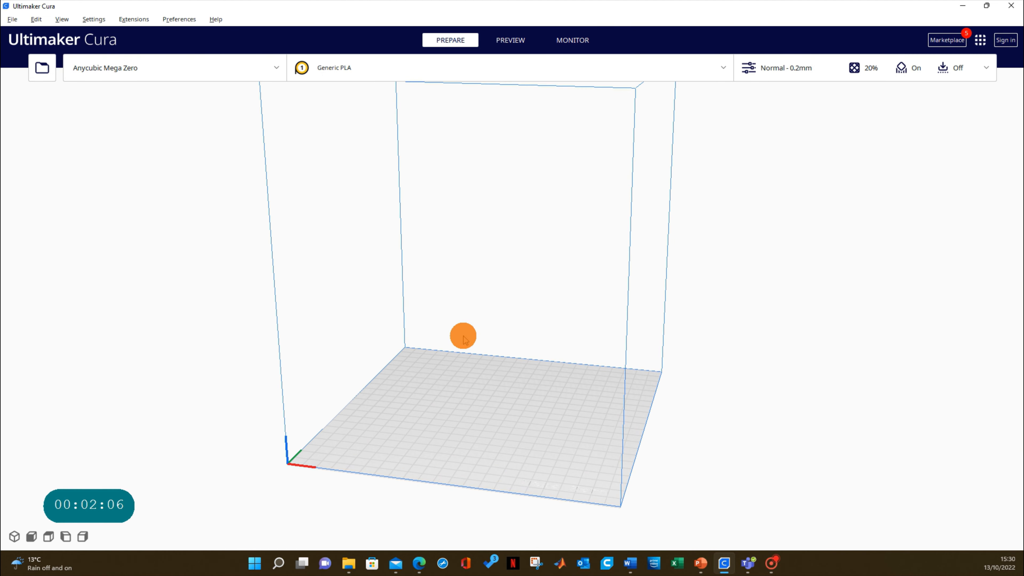
scroll(463, 336, up, 1)
scroll(463, 336, down, 1)
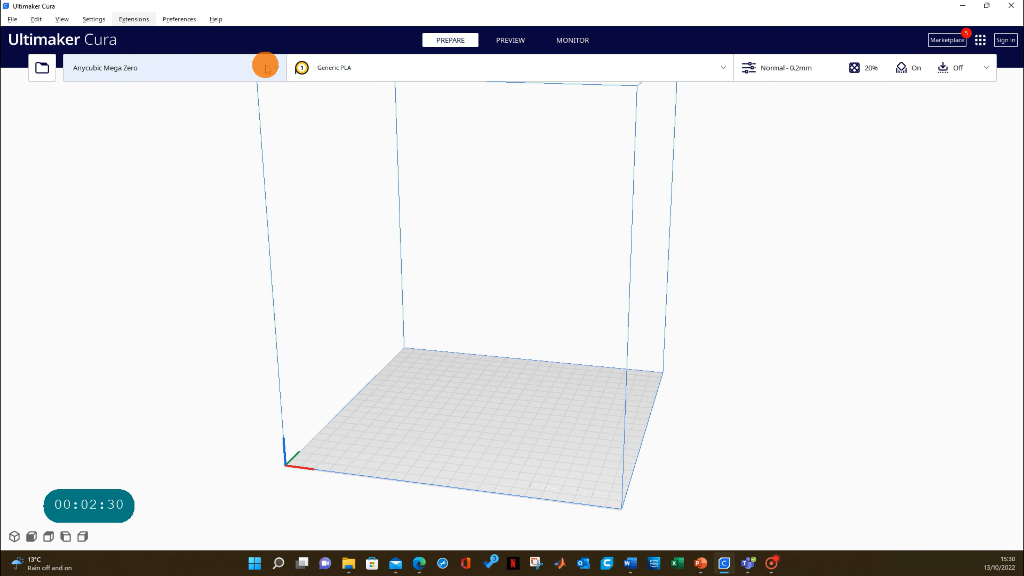
Add a non-networked Ultimaker 3 Extended printer and choose the new entry among the preset printers
click(274, 69)
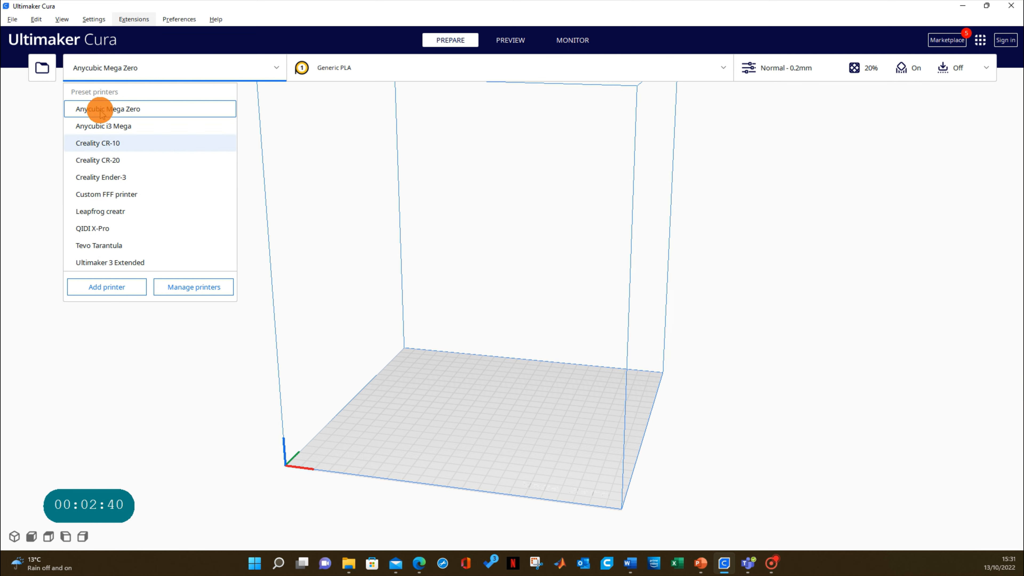
click(104, 287)
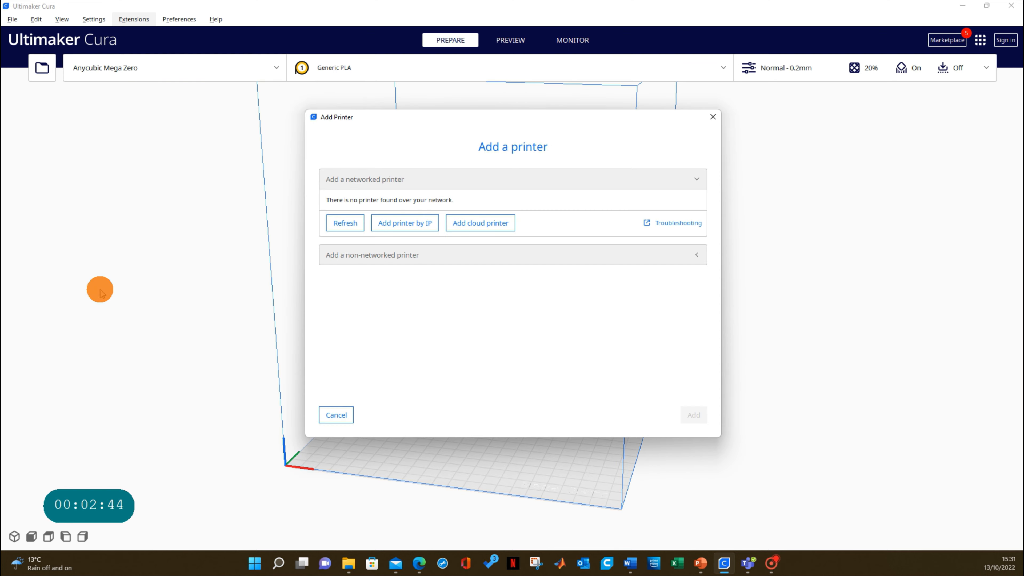
click(446, 255)
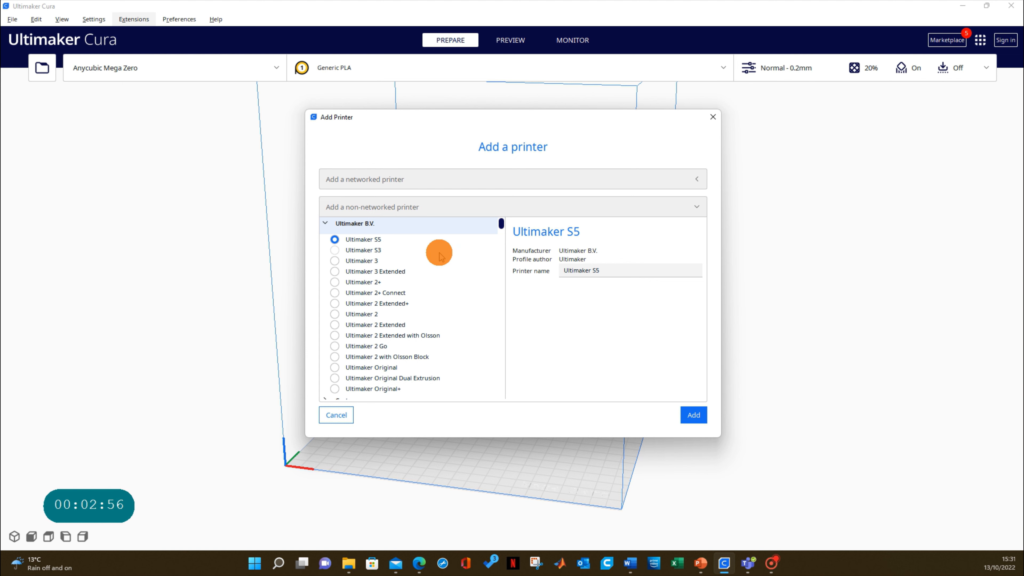
click(335, 272)
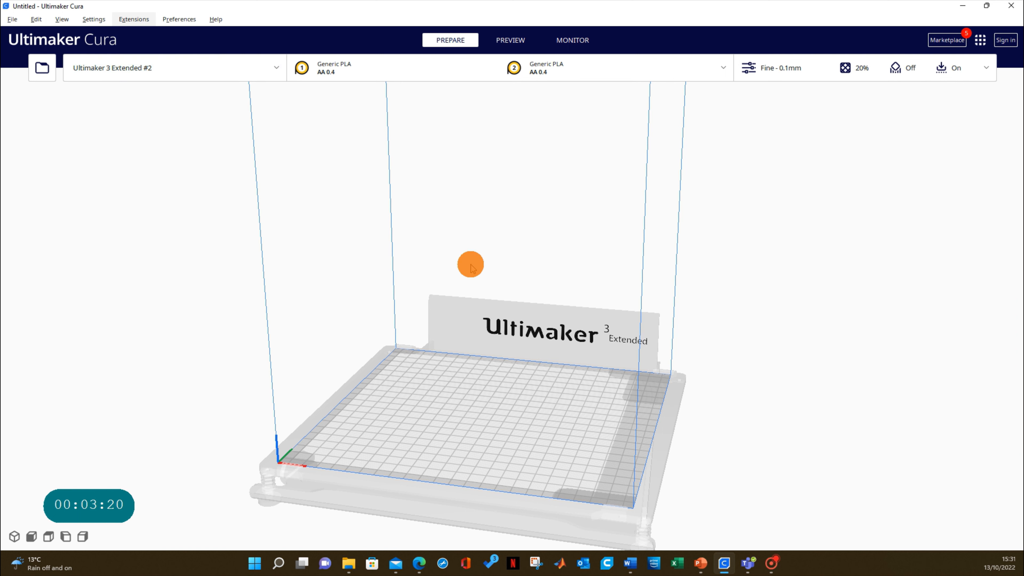
click(277, 67)
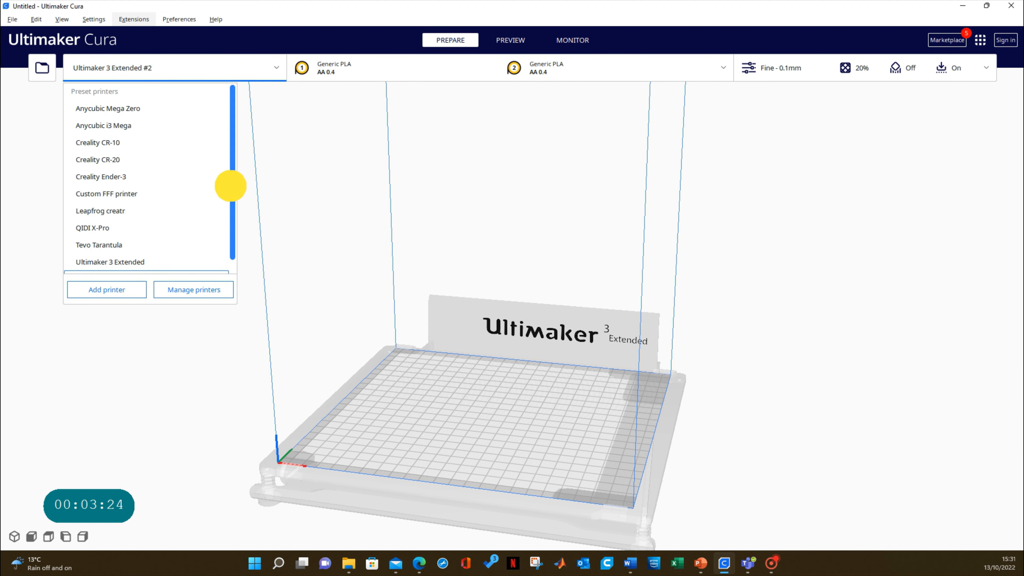
scroll(202, 214, down, 1)
click(149, 264)
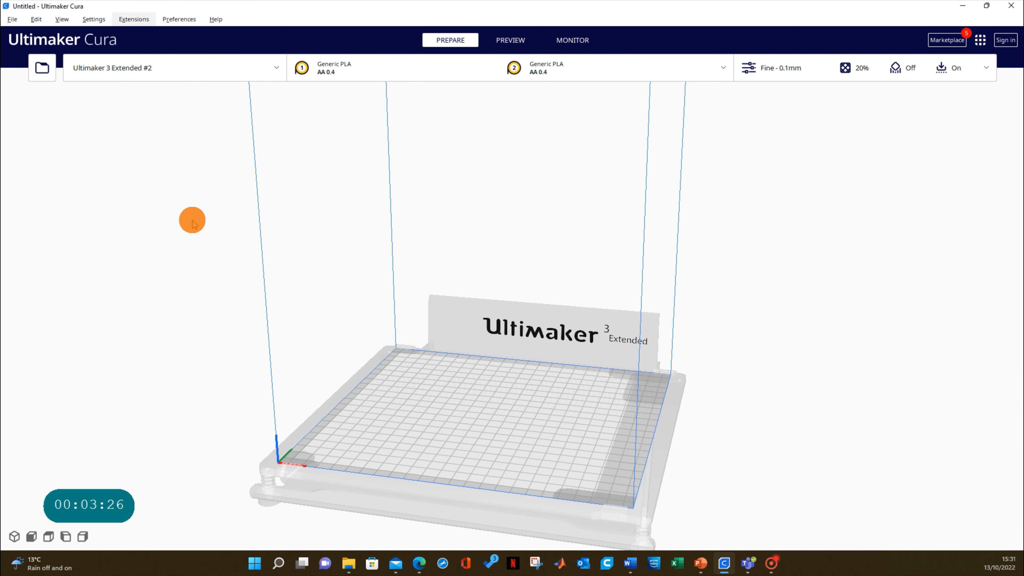
Remove the duplicate Ultimaker 3 Extended #2 from the managed printers and close the preferences
click(266, 74)
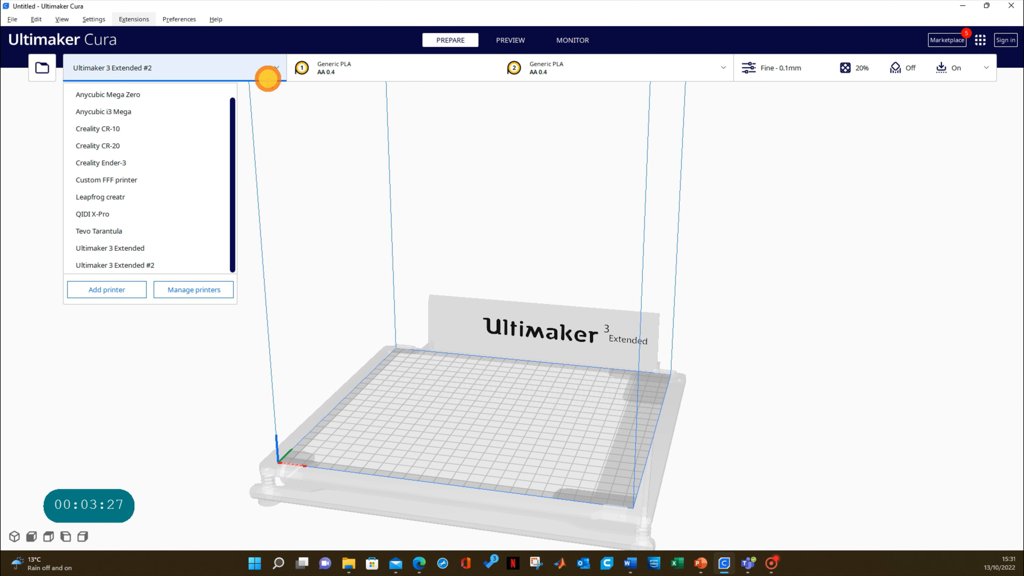
click(218, 290)
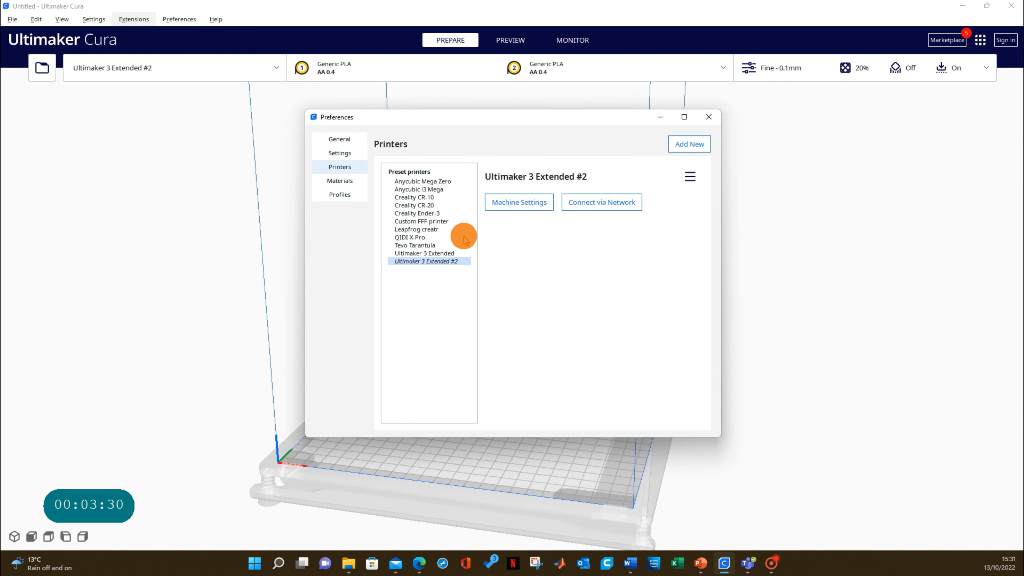
click(433, 254)
click(432, 261)
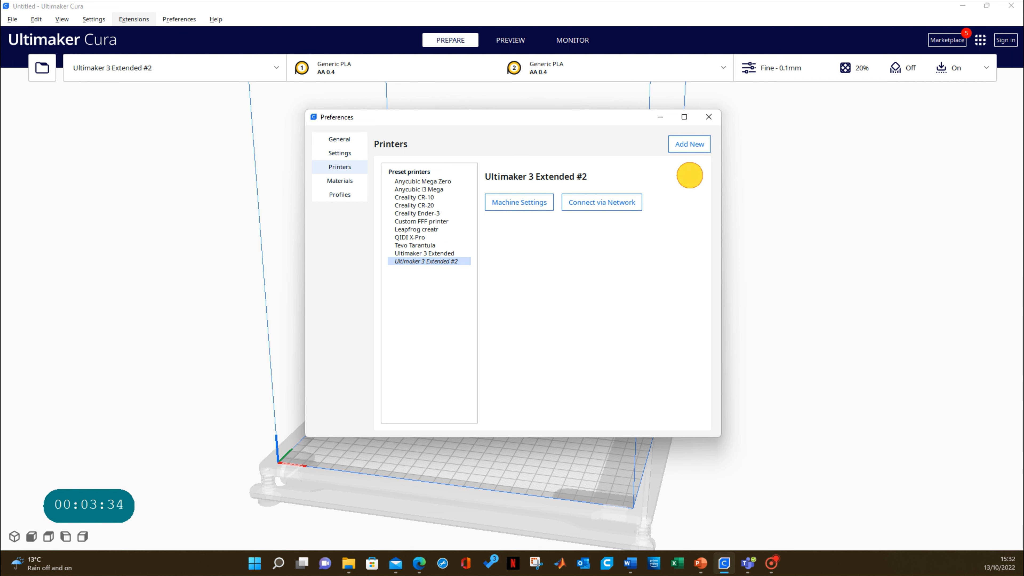
click(689, 176)
click(669, 215)
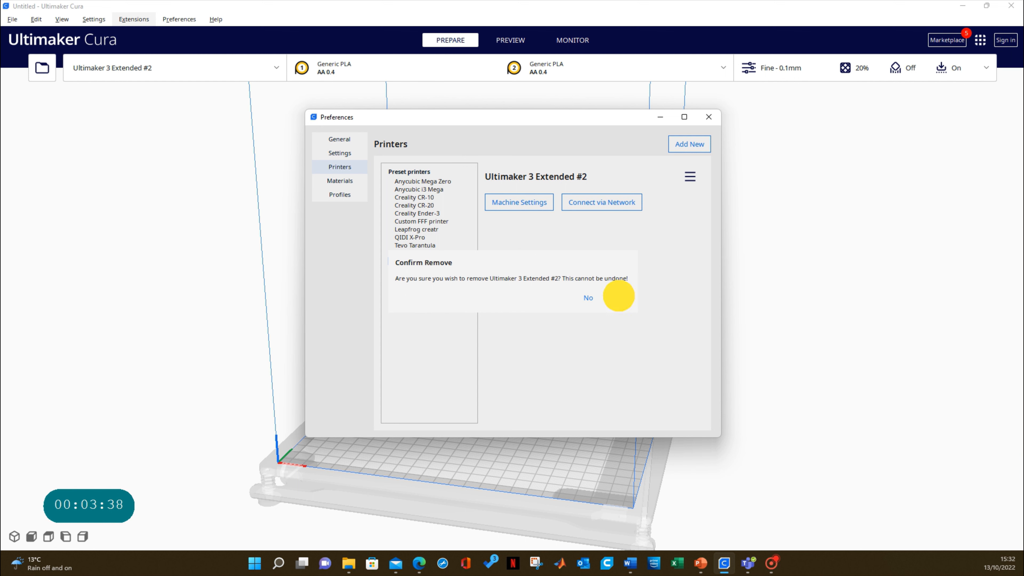
click(619, 297)
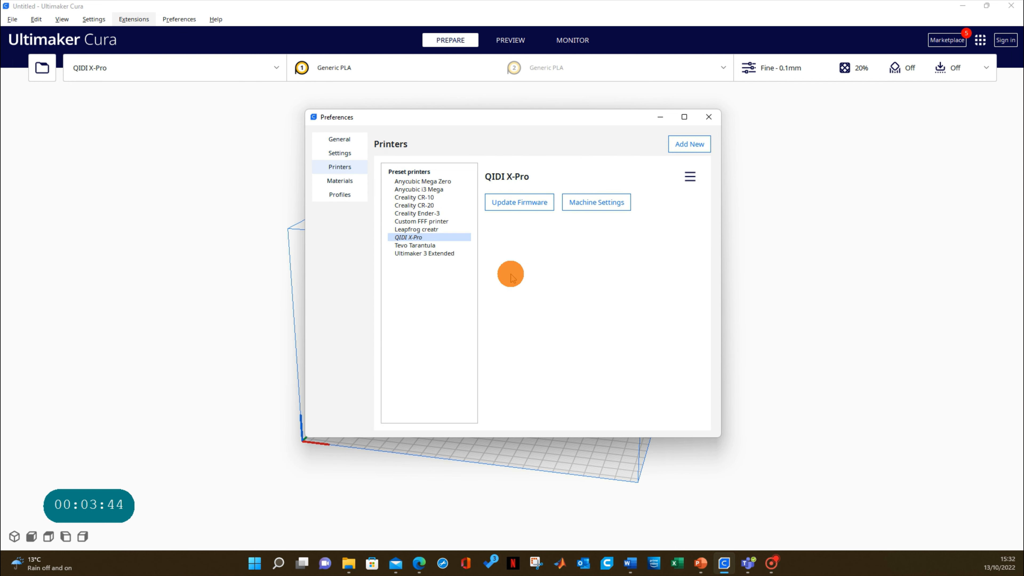
click(711, 121)
Add a non-networked Anycubic Mega Zero printer and choose the new entry among the preset printers
click(274, 74)
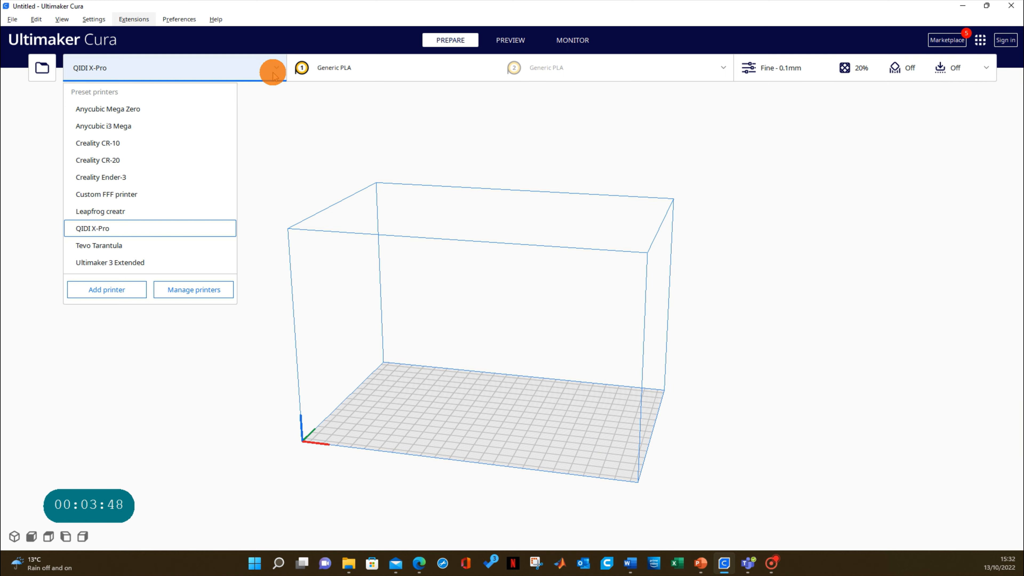
click(125, 289)
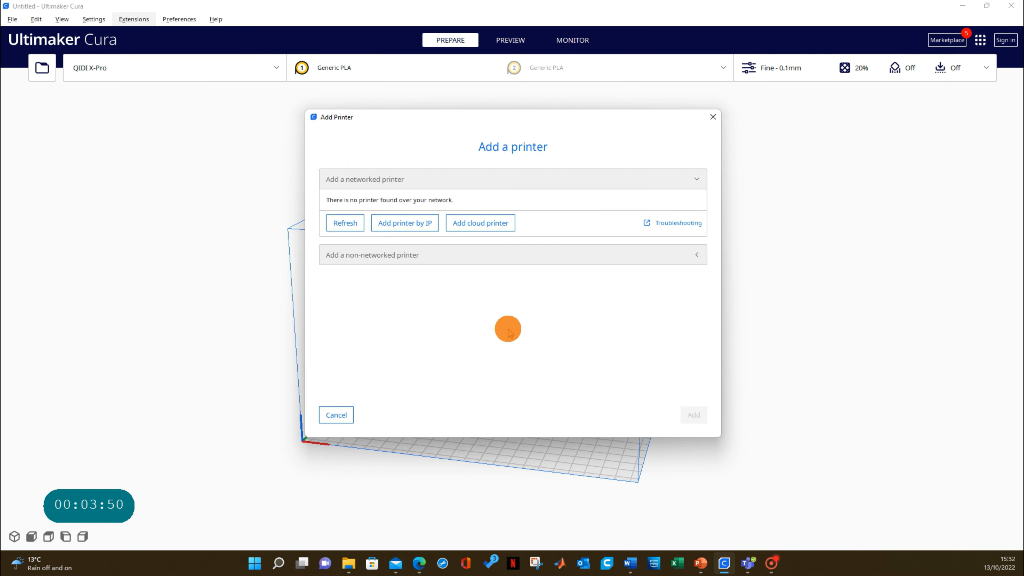
click(507, 255)
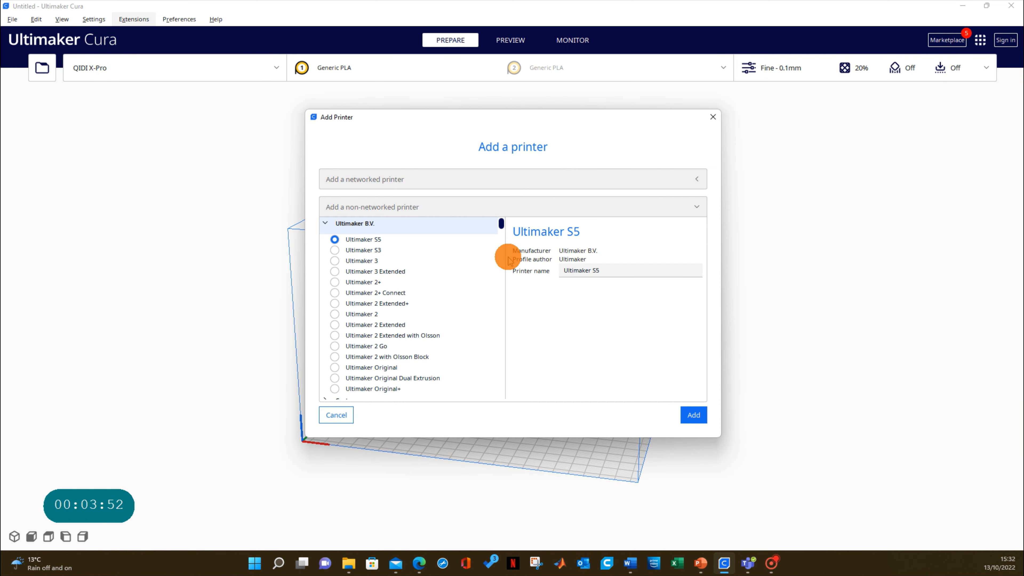
scroll(500, 223, down, 5)
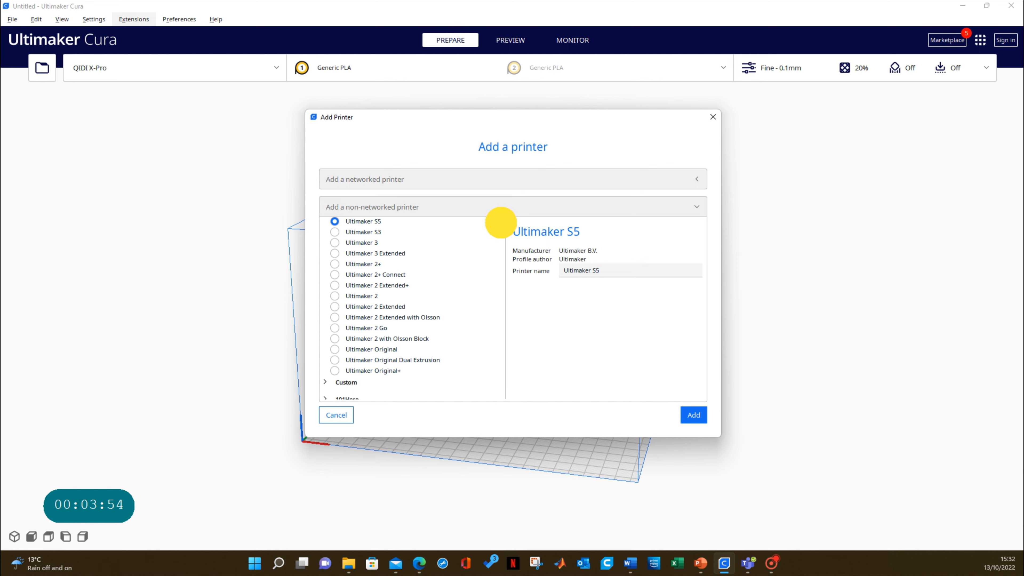
scroll(501, 229, down, 7)
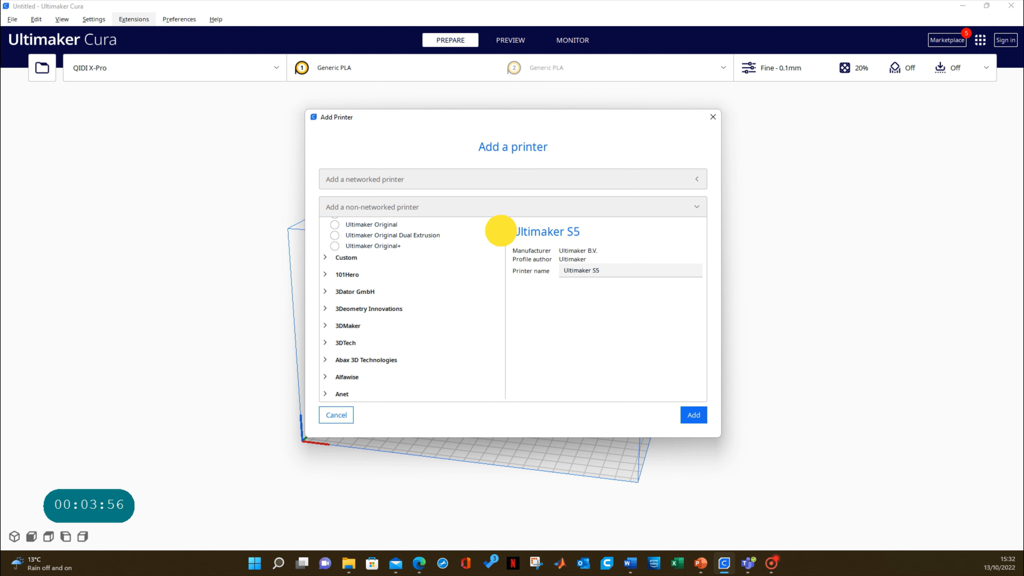
scroll(501, 235, down, 1)
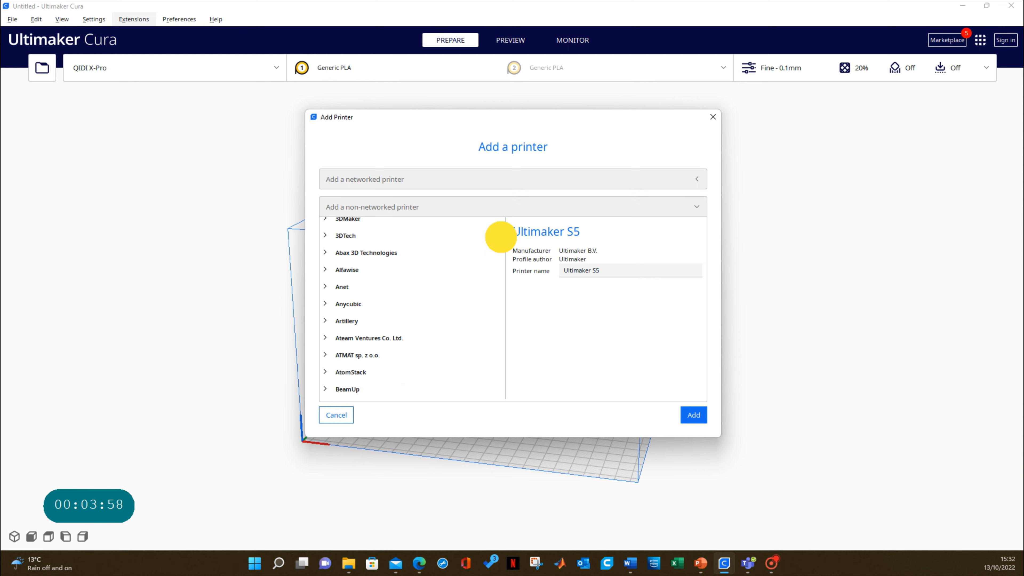
scroll(500, 237, down, 1)
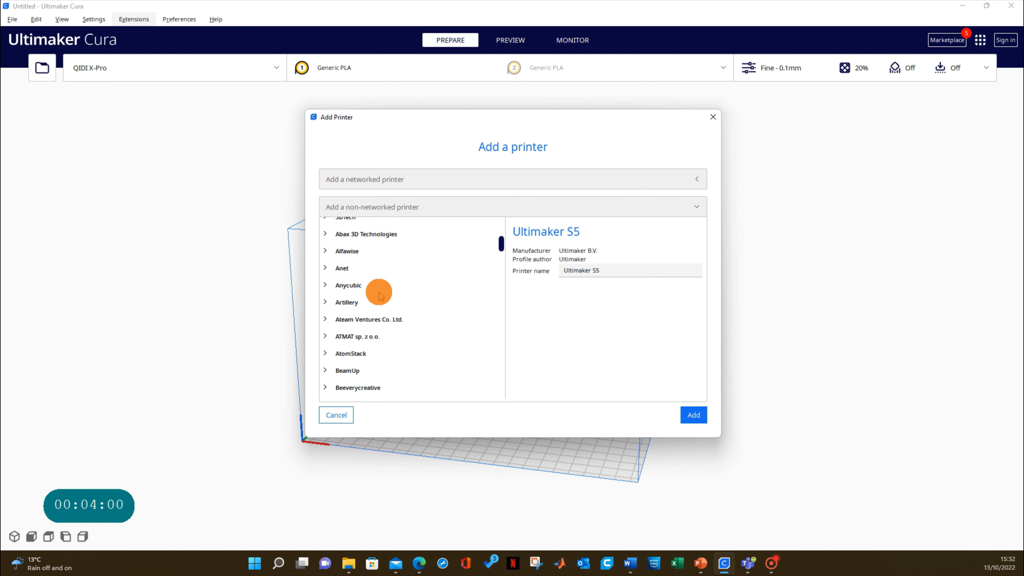
click(321, 285)
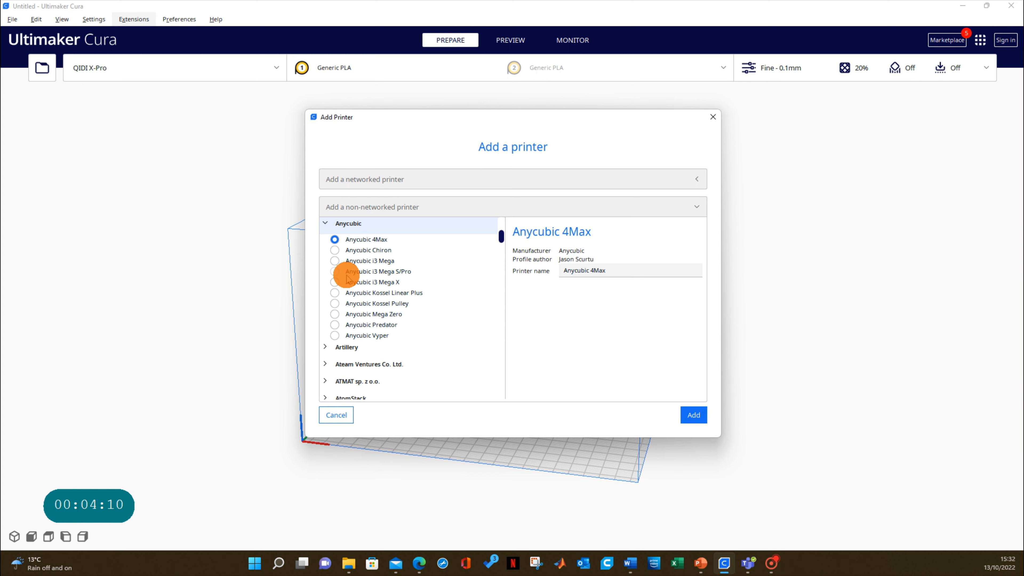
click(335, 314)
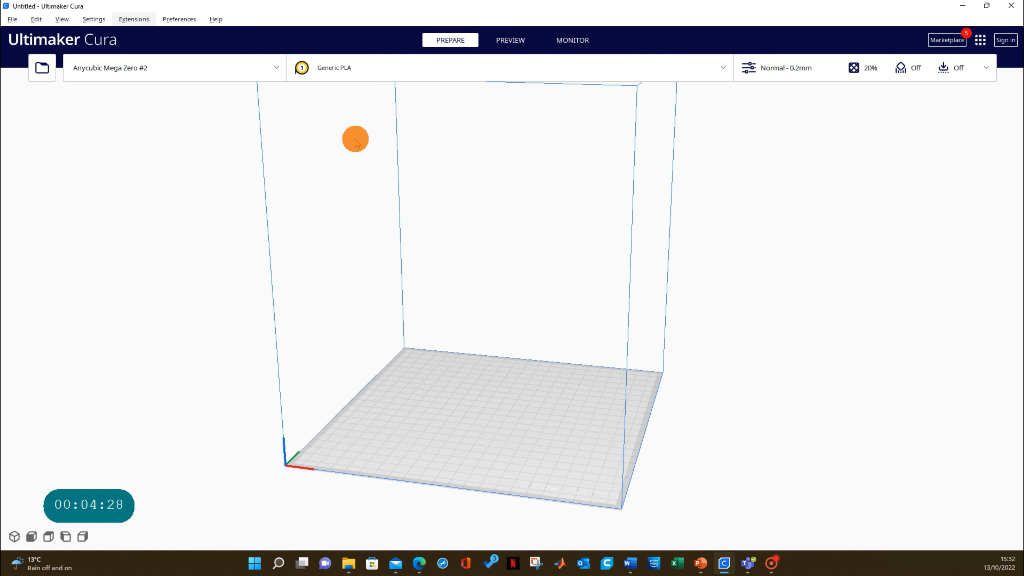
click(279, 68)
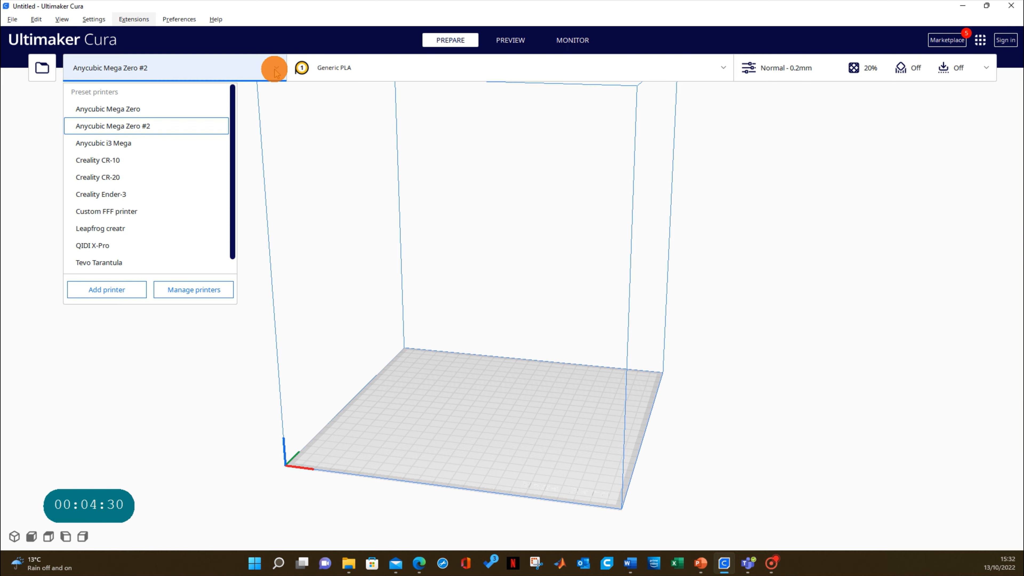
click(126, 132)
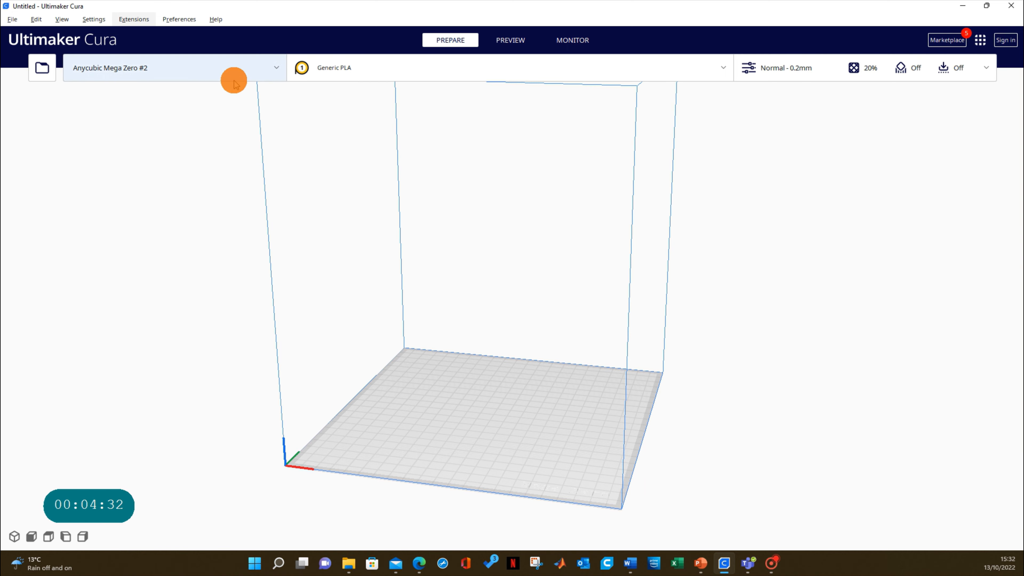
Review the machine settings of the newly added Anycubic Mega Zero, including its build dimensions and start and end G-code
click(275, 66)
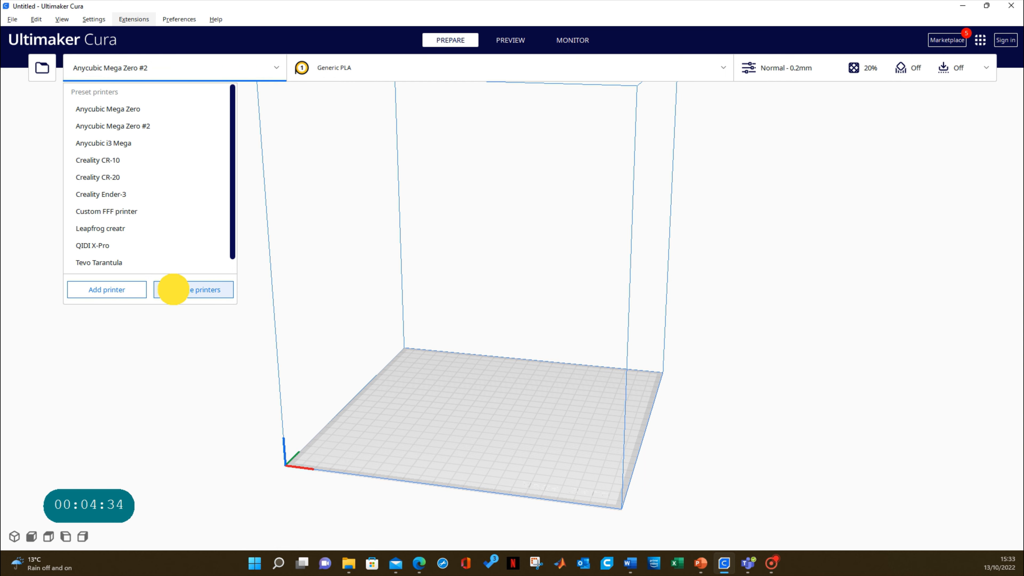
click(177, 289)
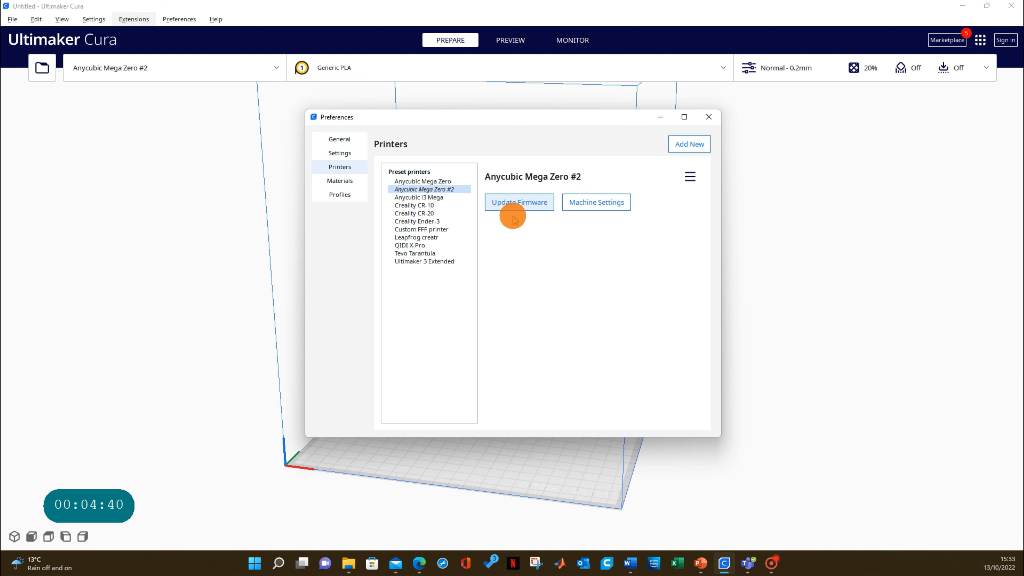
click(601, 202)
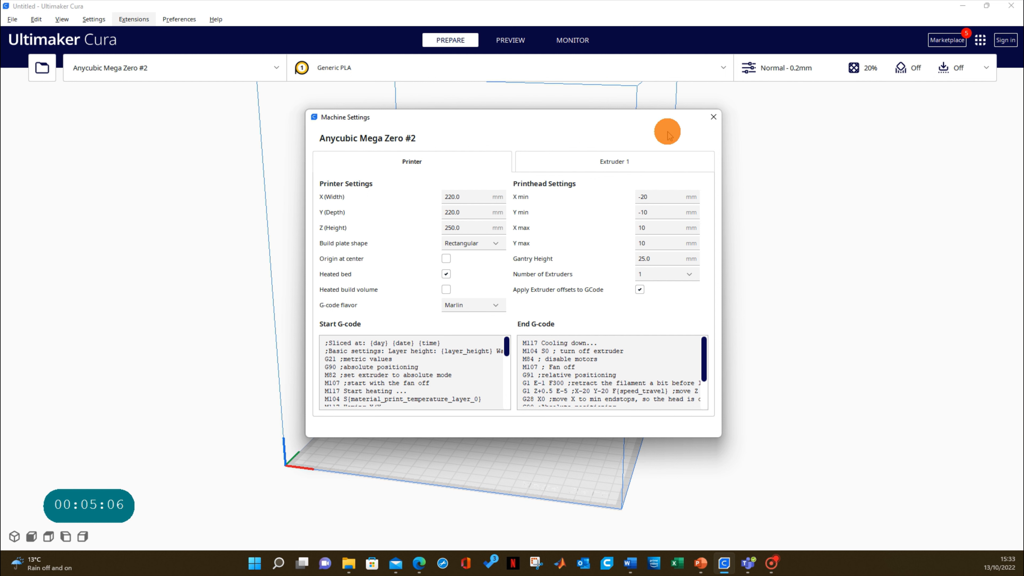
click(710, 115)
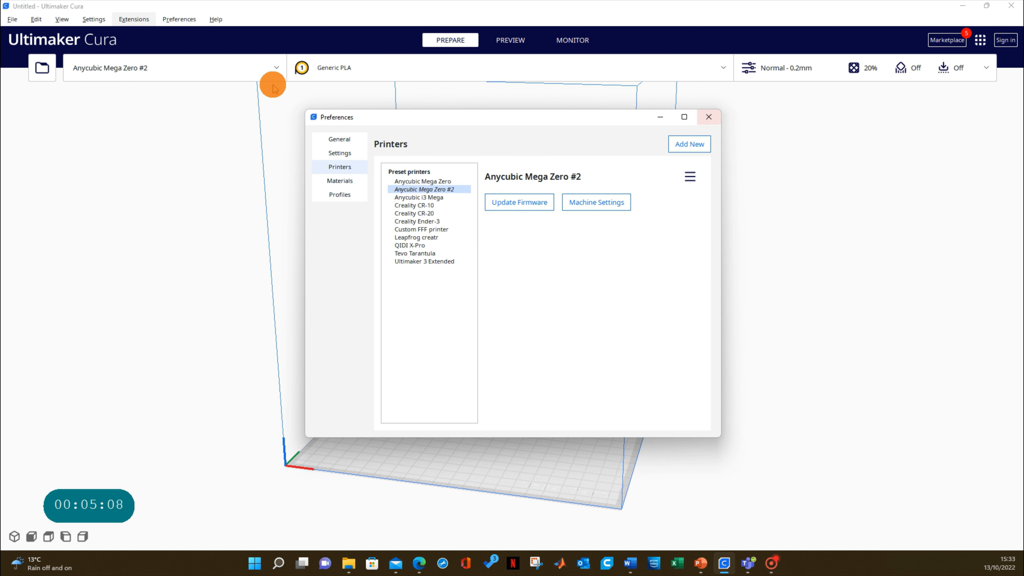
Rename the newly added Anycubic Mega Zero printer as Anycubic Mega SE
click(692, 181)
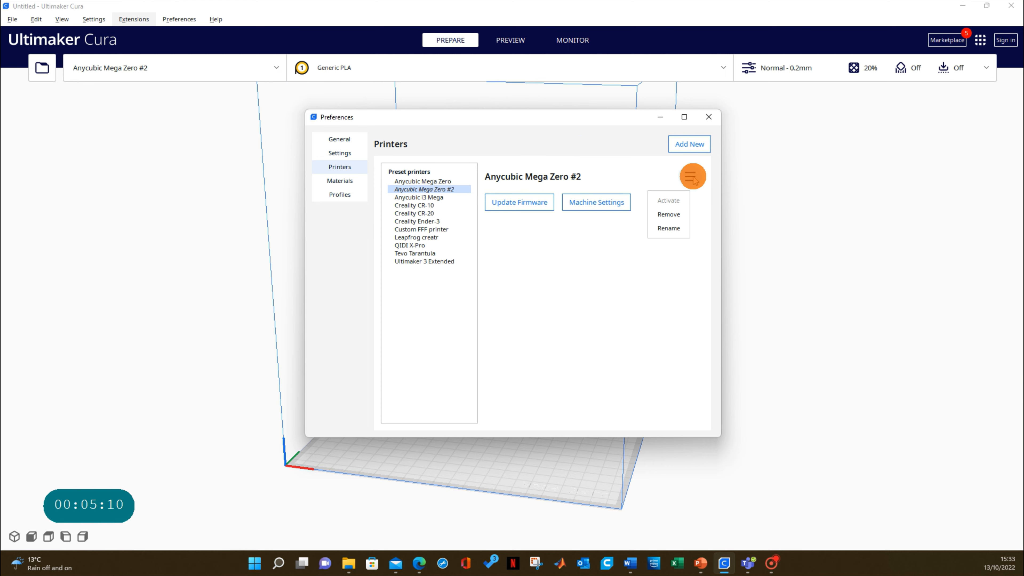
click(671, 228)
click(509, 270)
key(BackSpace)
key(BackSpace)
key(BackSpace)
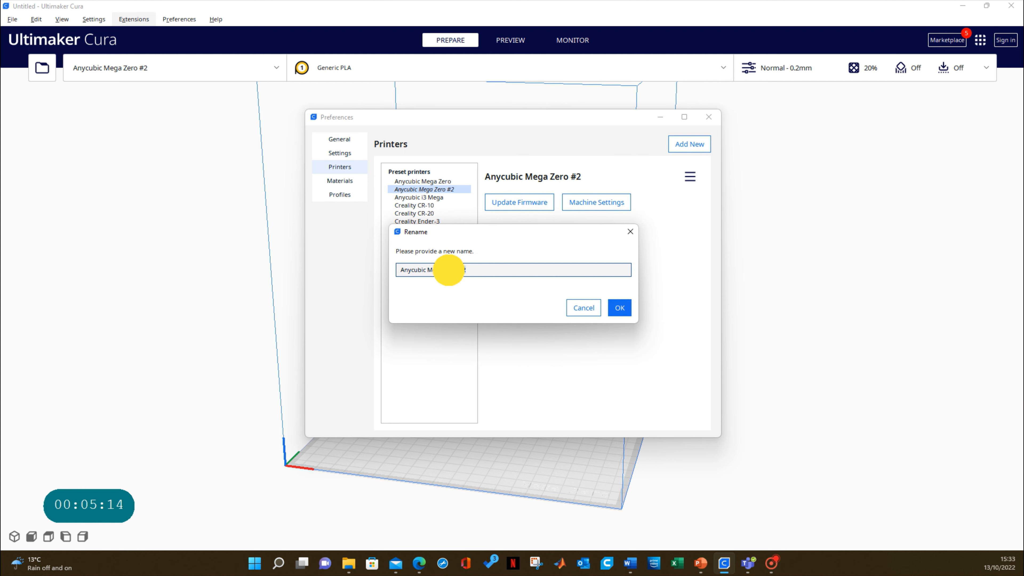
drag(444, 270, 437, 270)
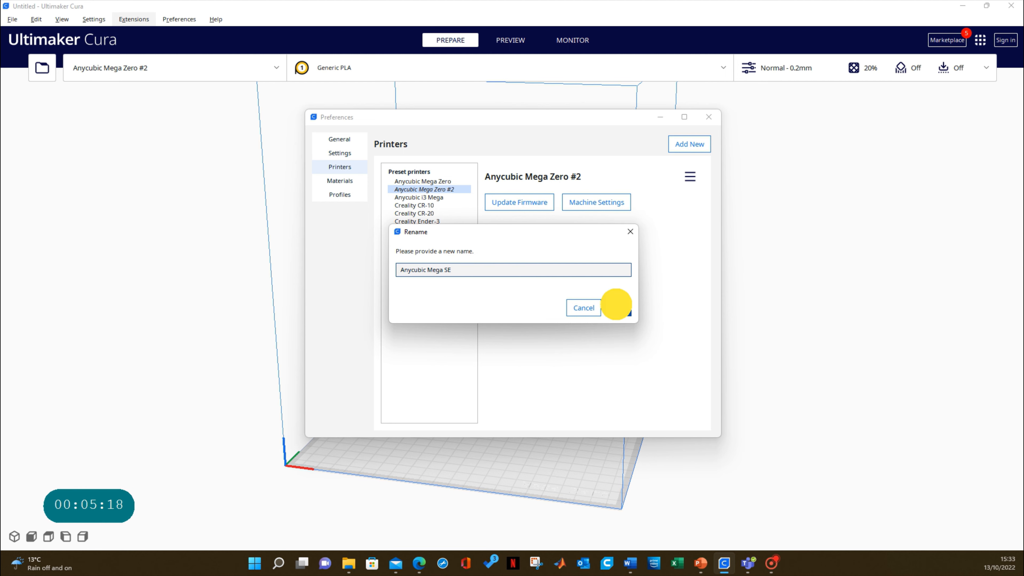
click(619, 307)
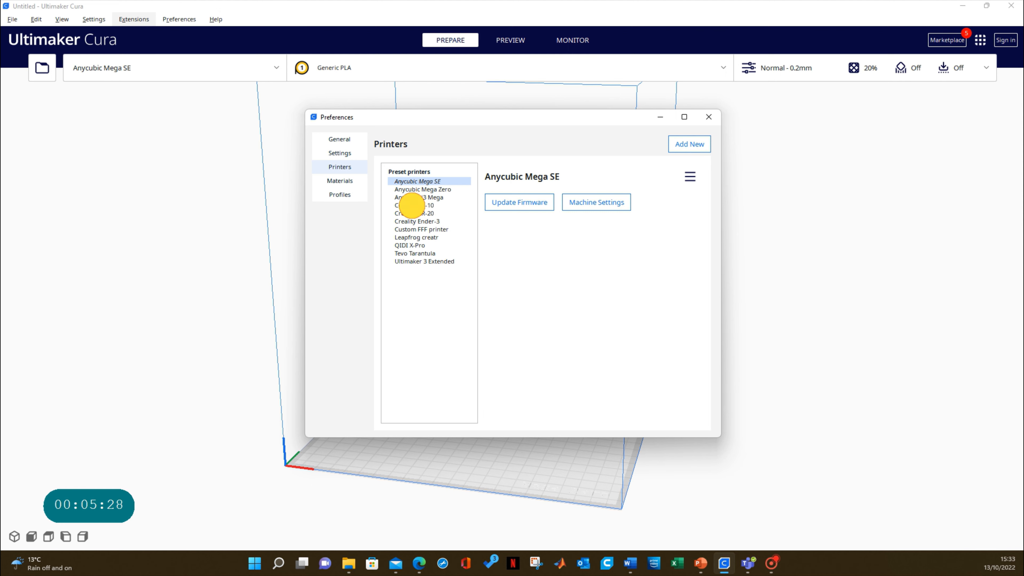
Review the Creality CR-10, CR-20 and Ender-3 entries among the preset printers and close the preferences
click(411, 205)
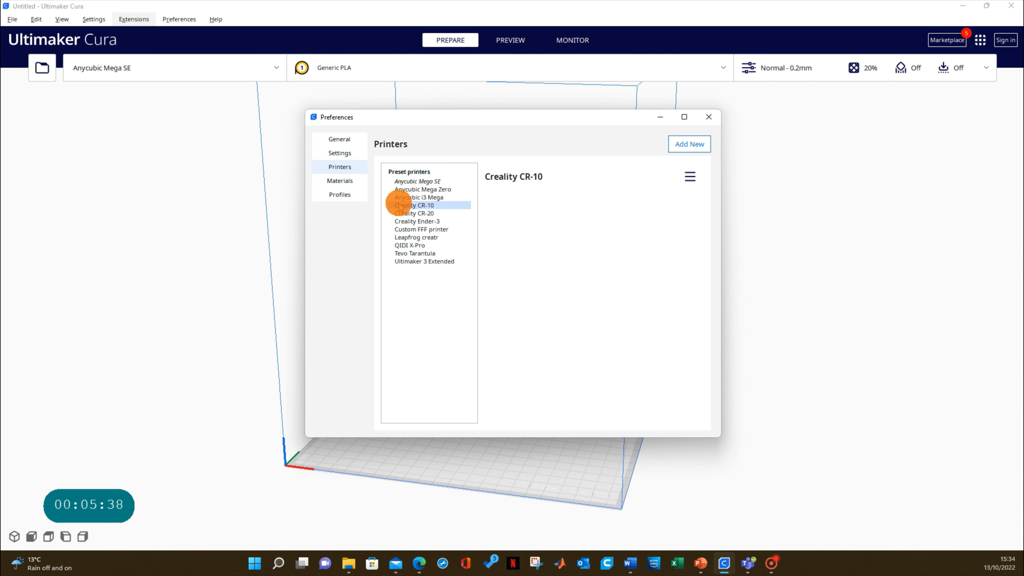
click(428, 214)
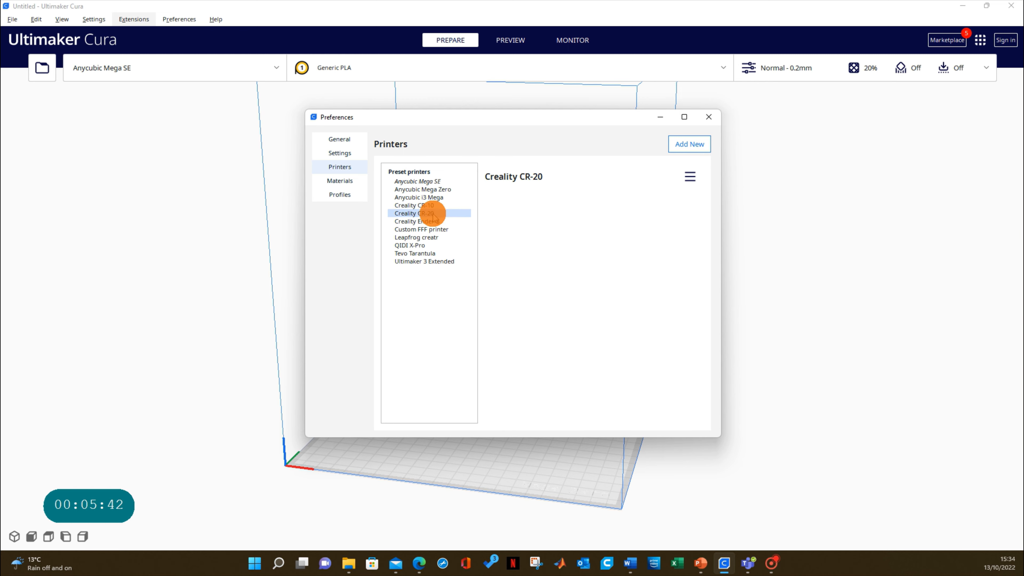
click(436, 220)
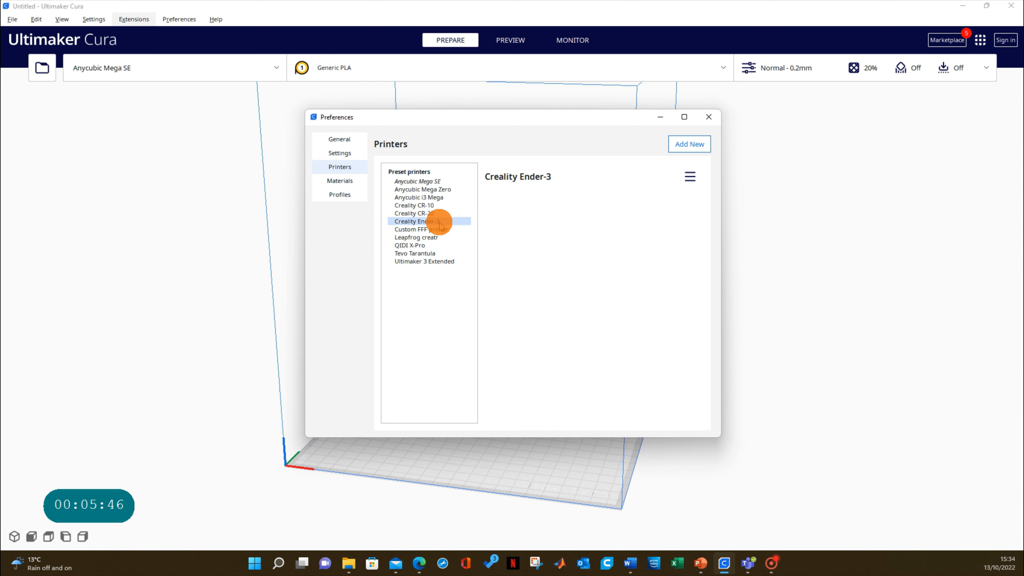
click(708, 118)
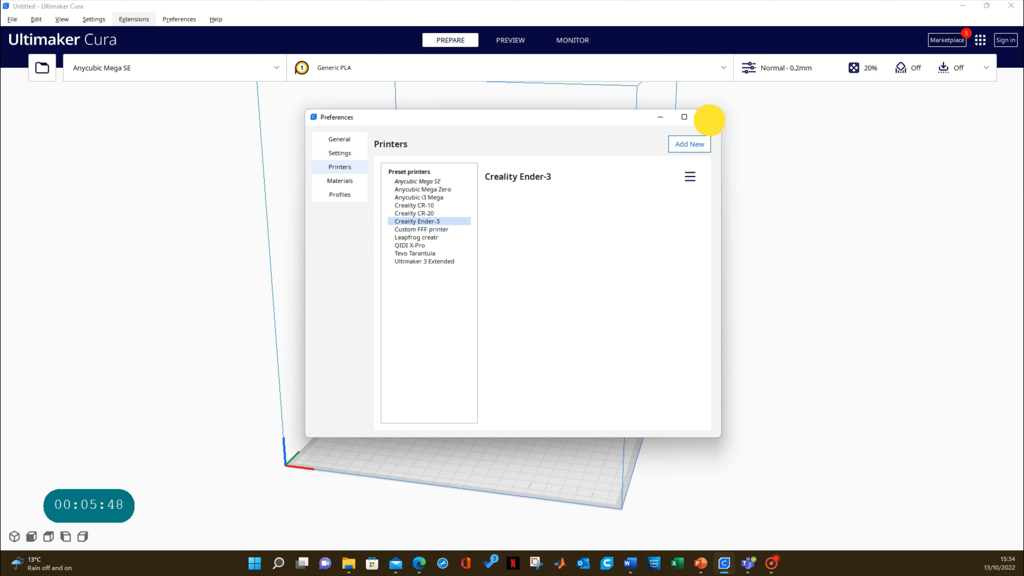
Browse the non-networked printer catalogue, examine the Creality3D models on offer, and close the dialog without adding one
click(251, 68)
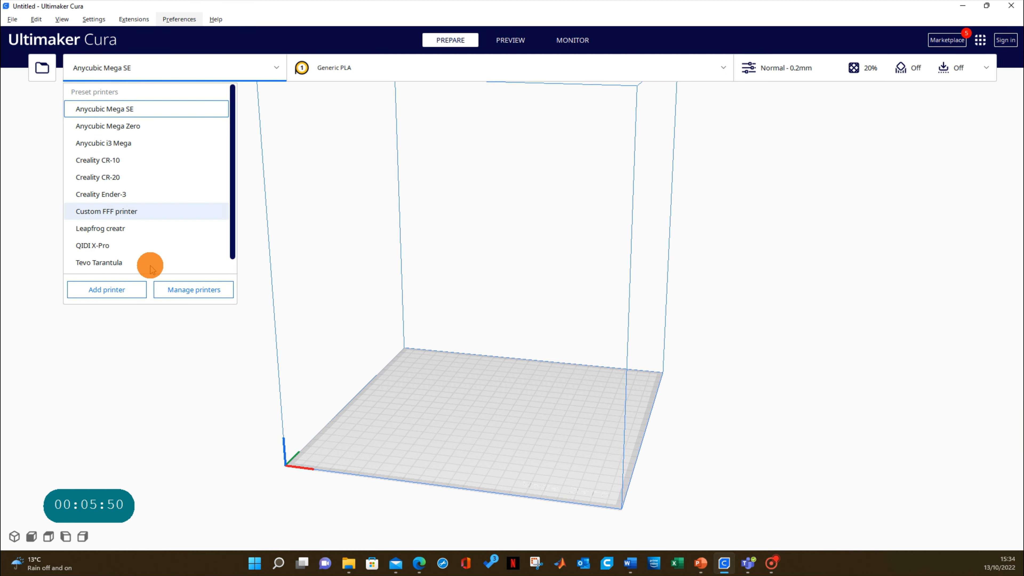
click(126, 288)
click(372, 247)
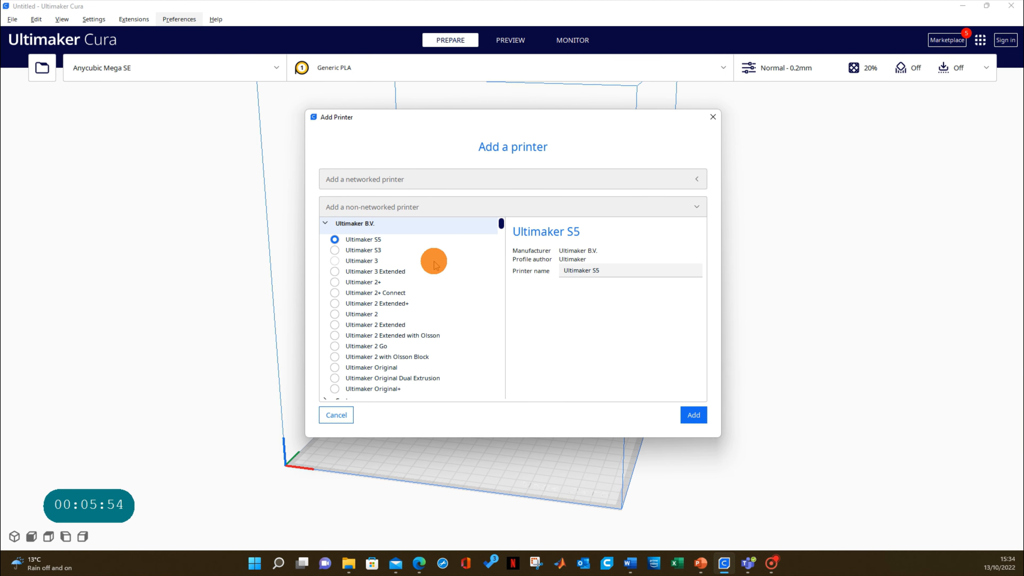
scroll(423, 287, down, 7)
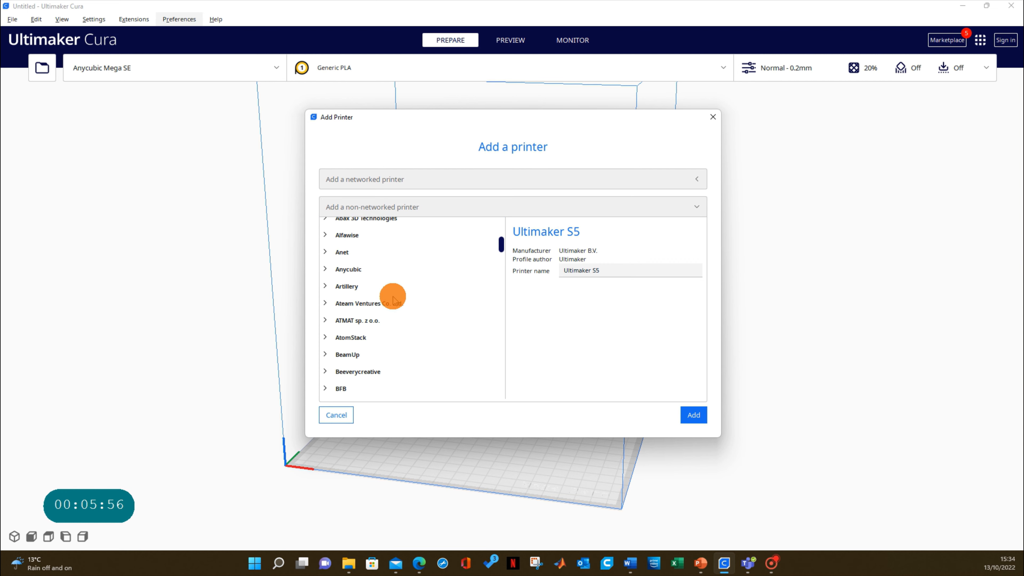
scroll(355, 301, down, 3)
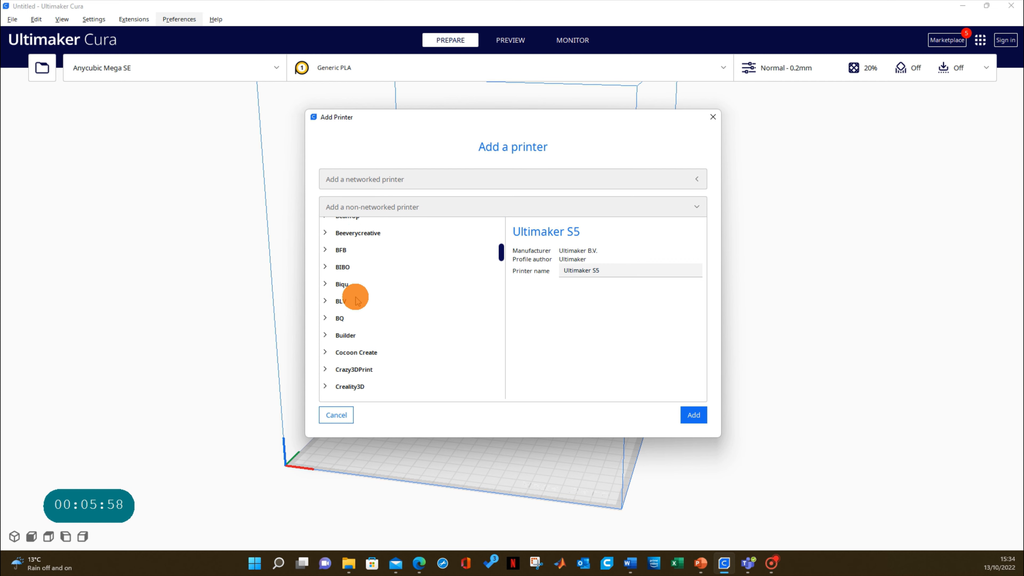
scroll(356, 301, down, 5)
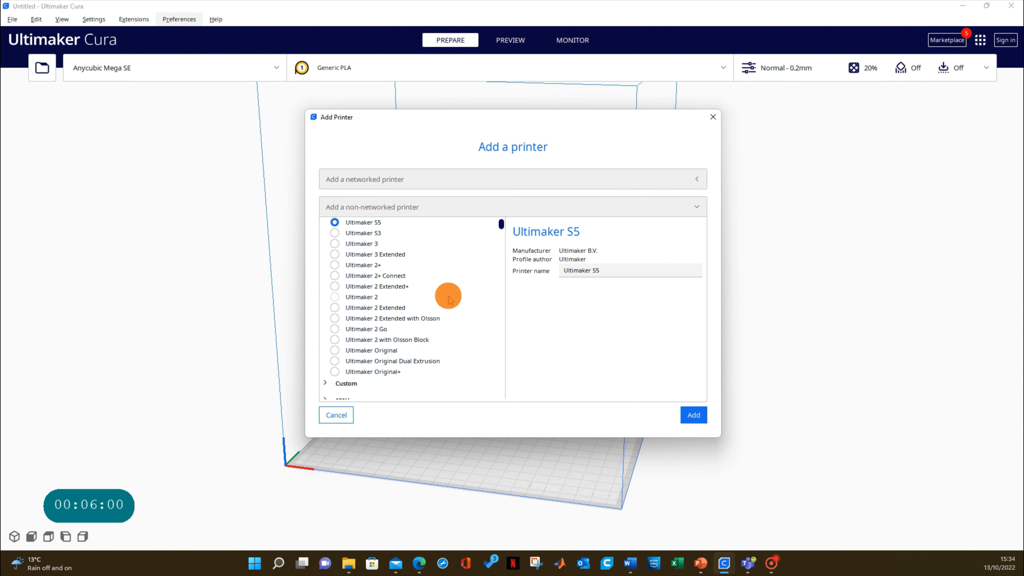
scroll(449, 297, down, 6)
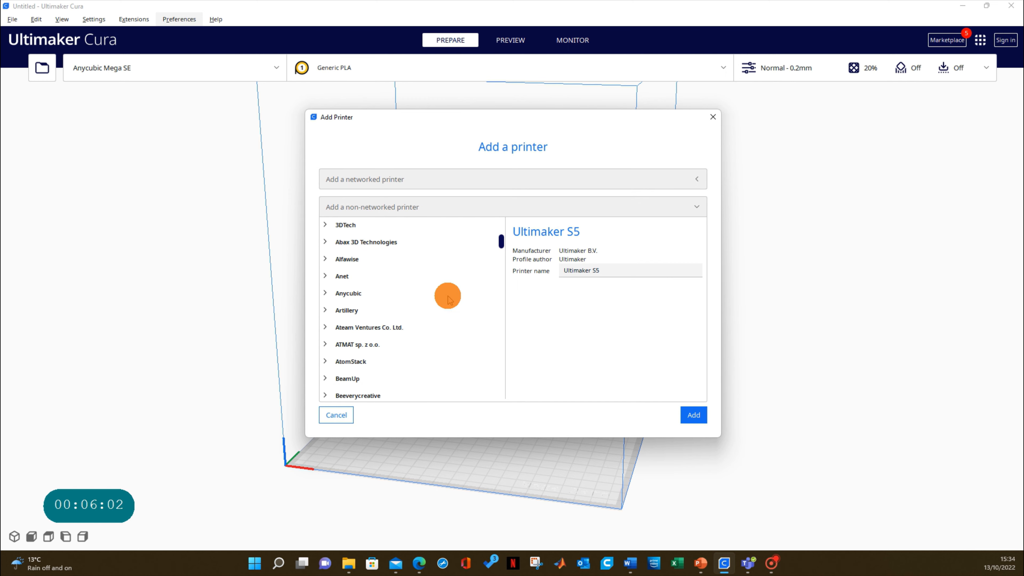
scroll(448, 296, down, 3)
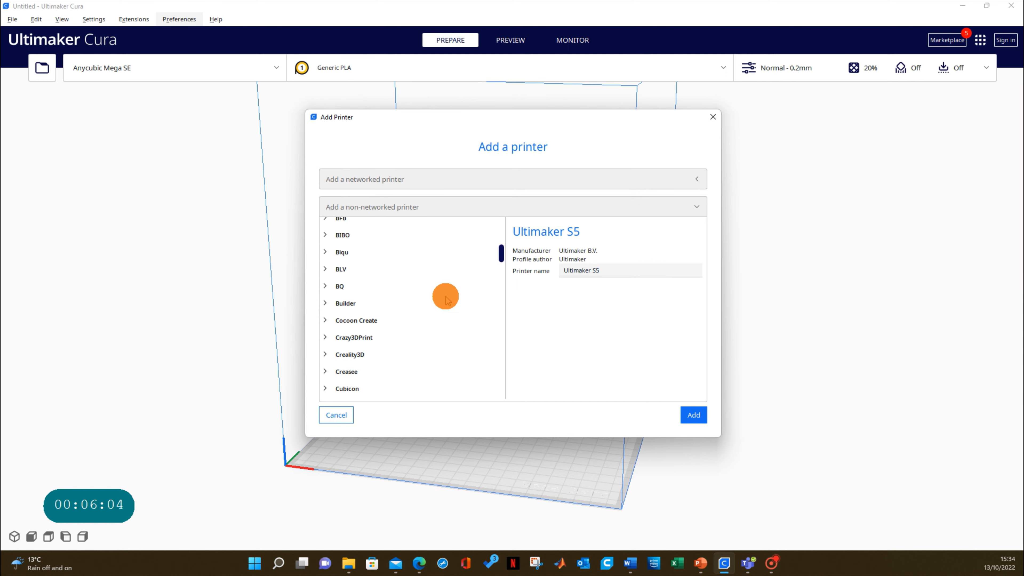
click(341, 354)
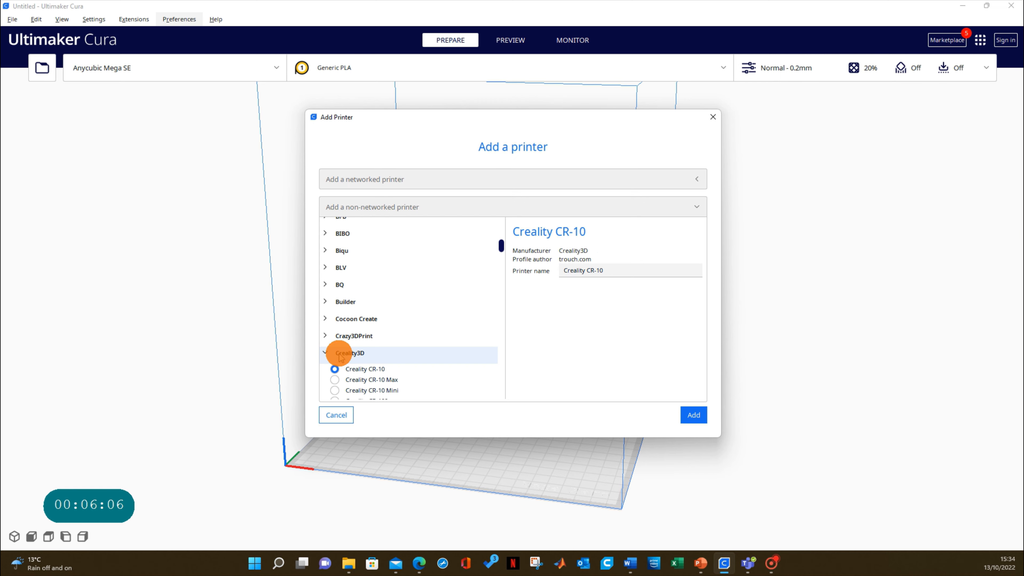
scroll(448, 346, down, 2)
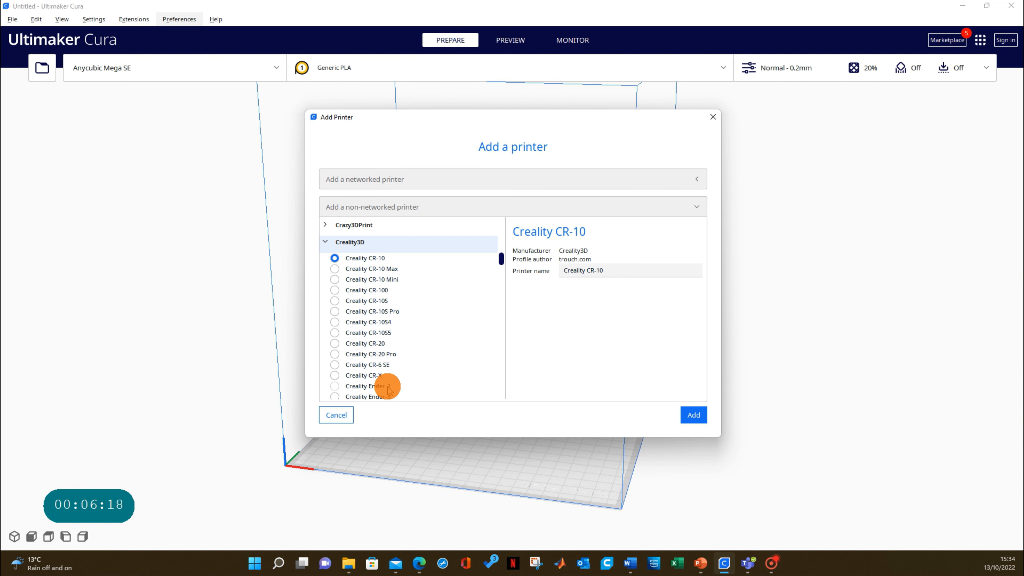
scroll(384, 388, down, 2)
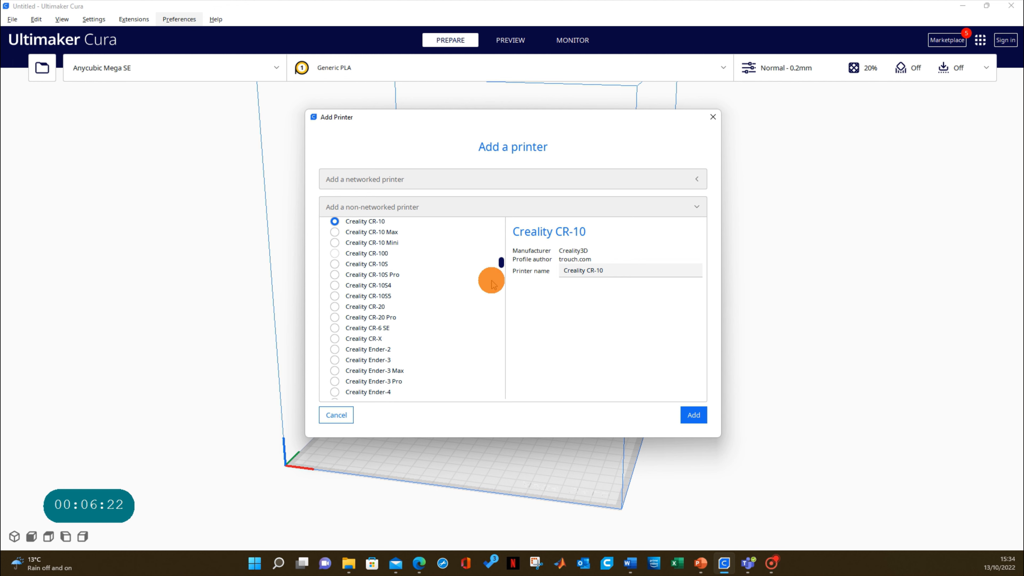
click(696, 205)
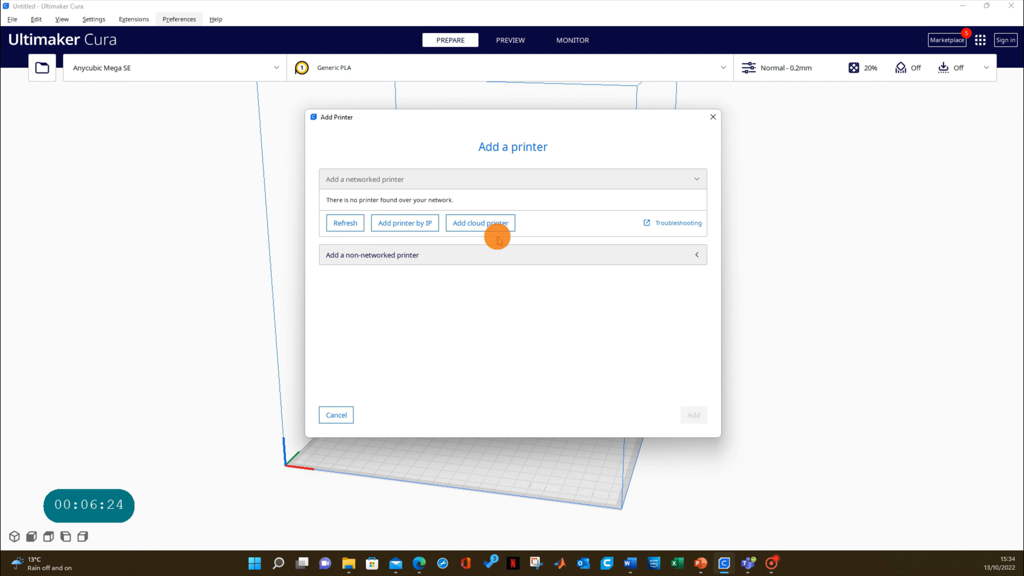
click(713, 117)
middle_drag(481, 397, 512, 335)
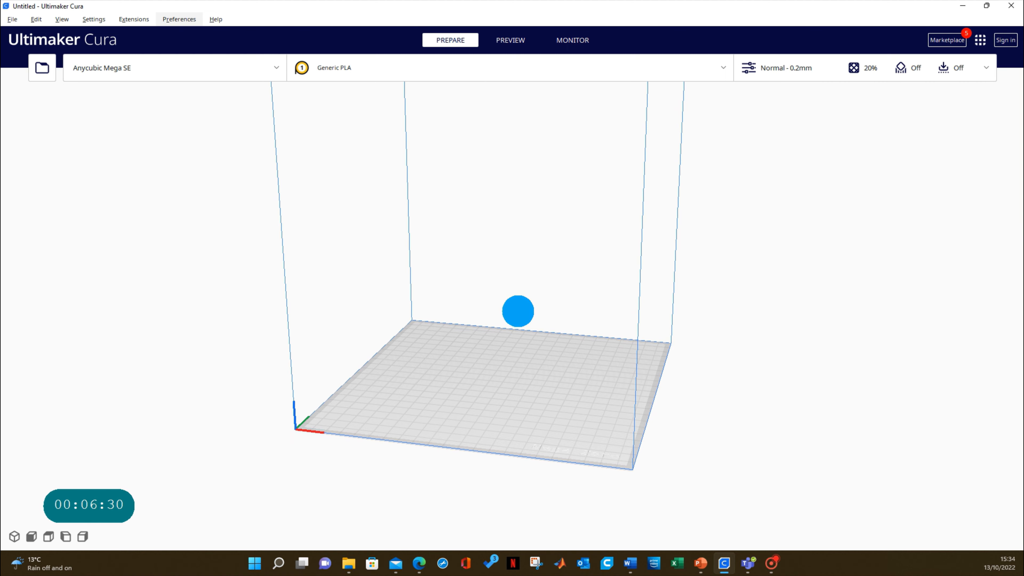
right_drag(516, 308, 513, 332)
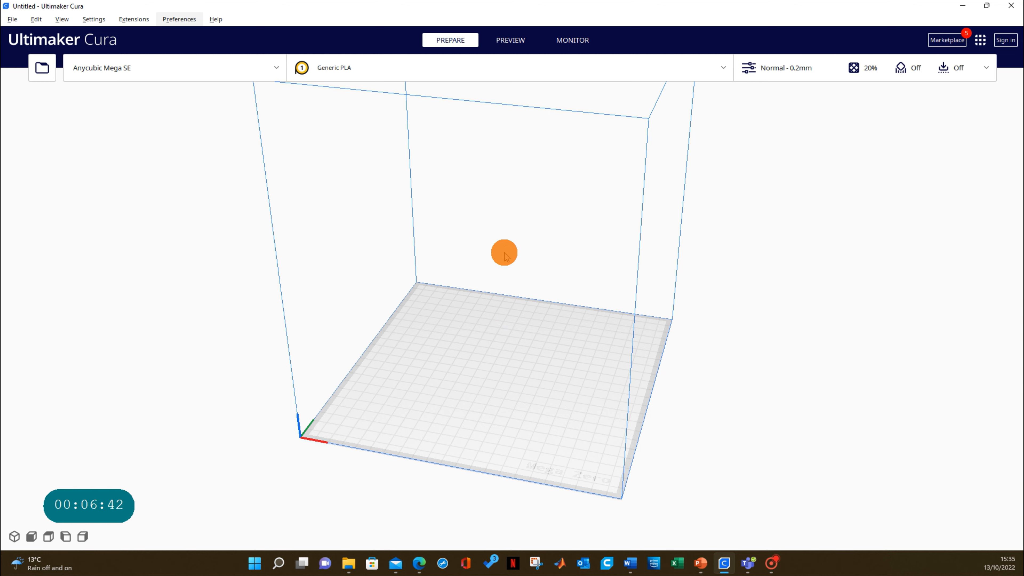
click(276, 68)
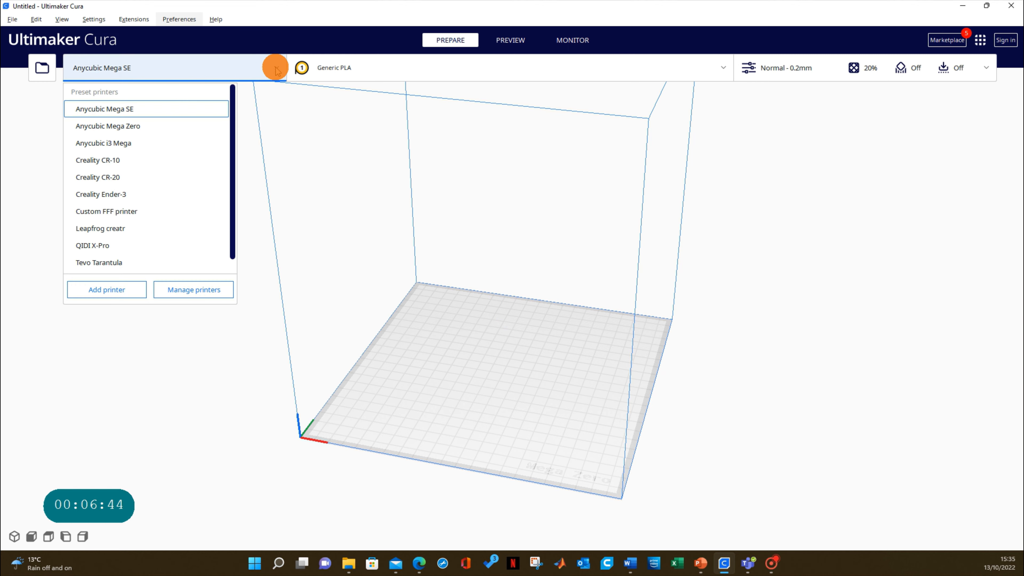
click(276, 68)
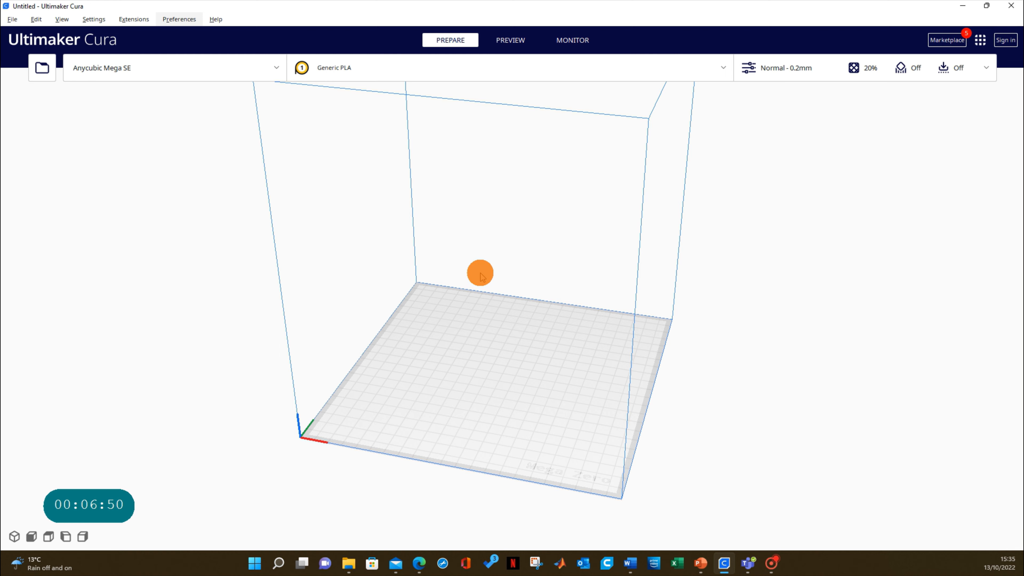
right_drag(517, 274, 465, 275)
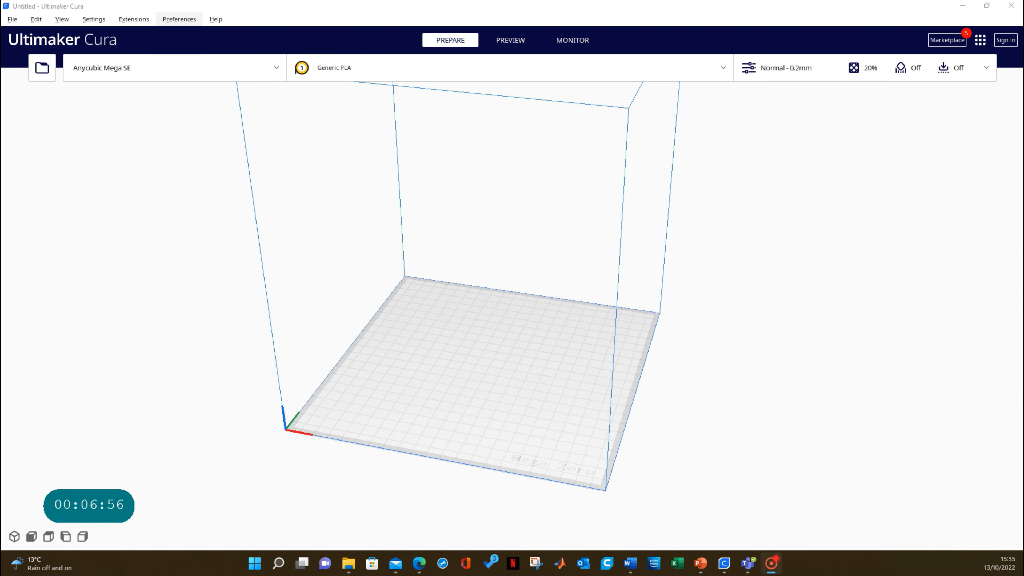
Load the OWC_Blade_EG model from the Desktop onto the build plate
click(40, 73)
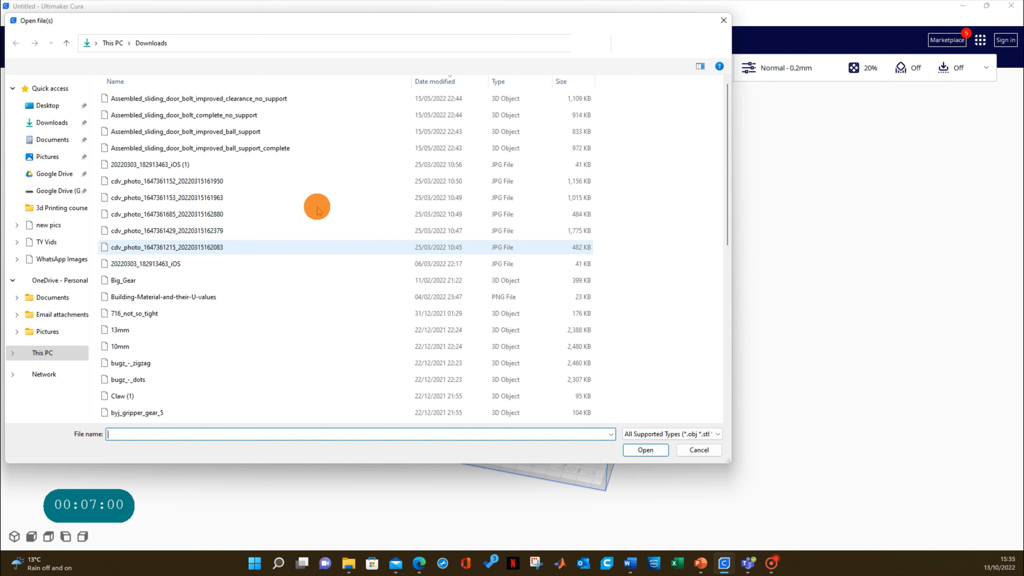
scroll(315, 205, up, 4)
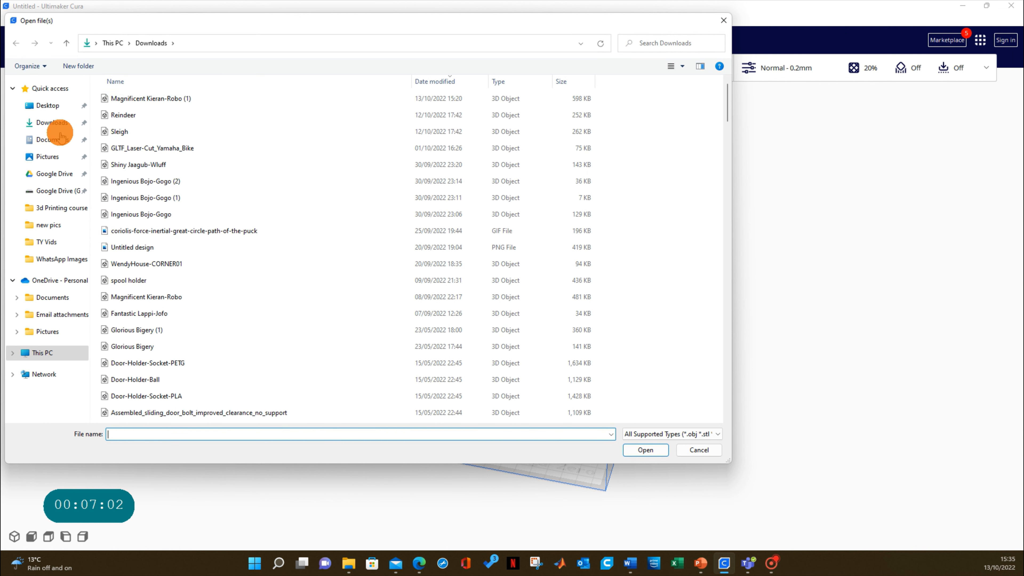
click(46, 108)
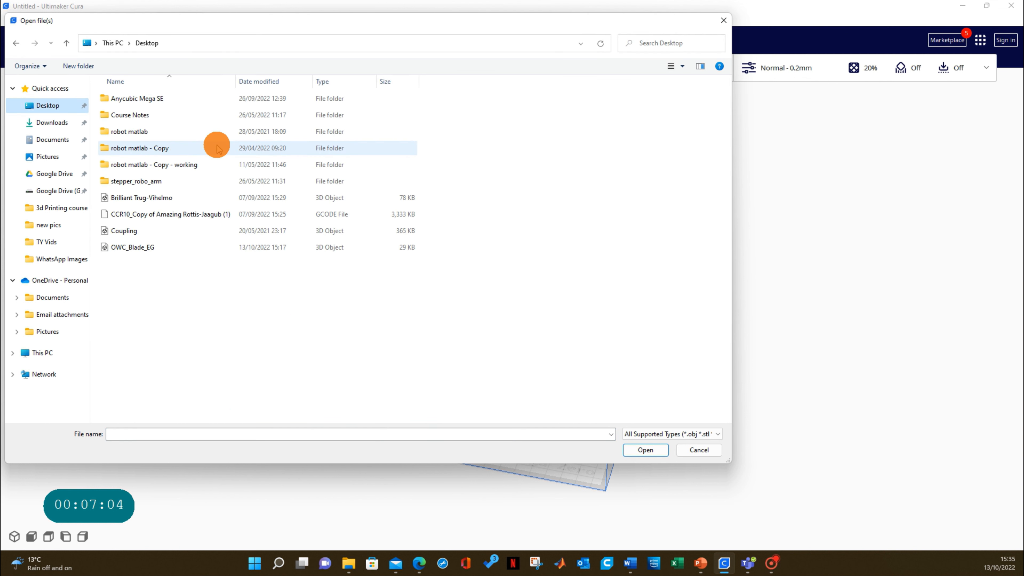
click(150, 247)
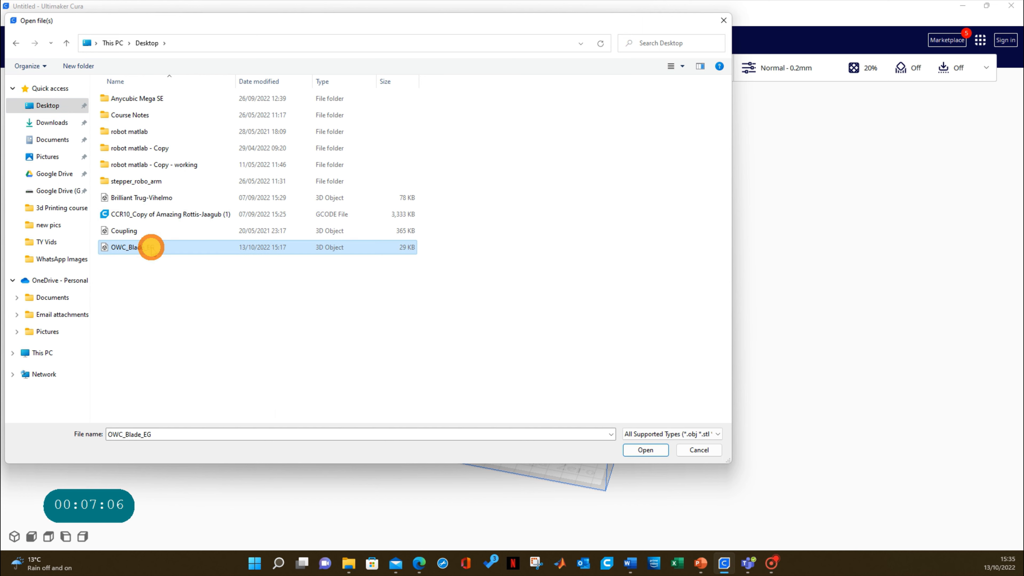
click(644, 450)
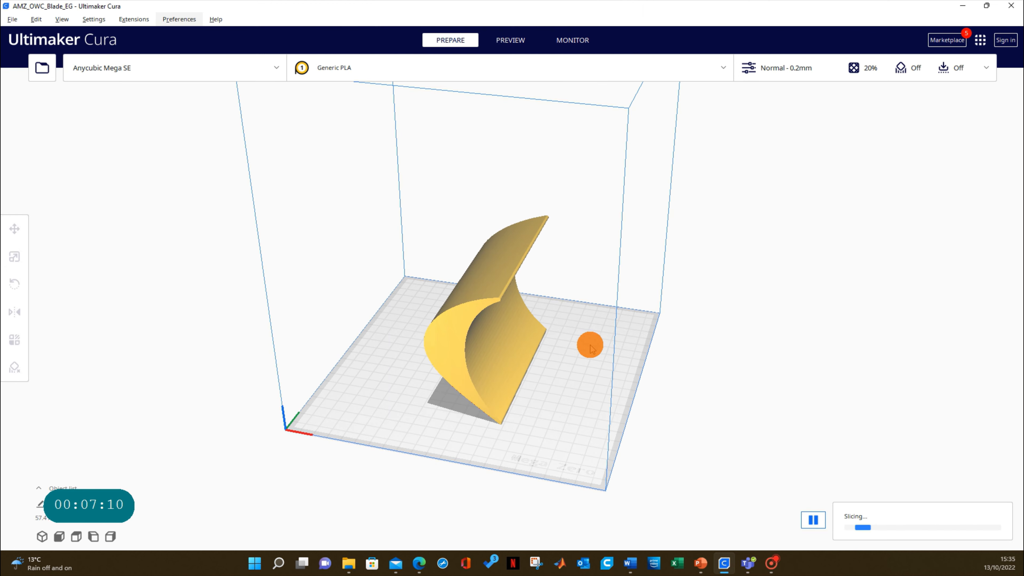
Inspect the blade model on the build plate, selecting and deselecting it to compare which editing tools are available
middle_drag(641, 404, 640, 372)
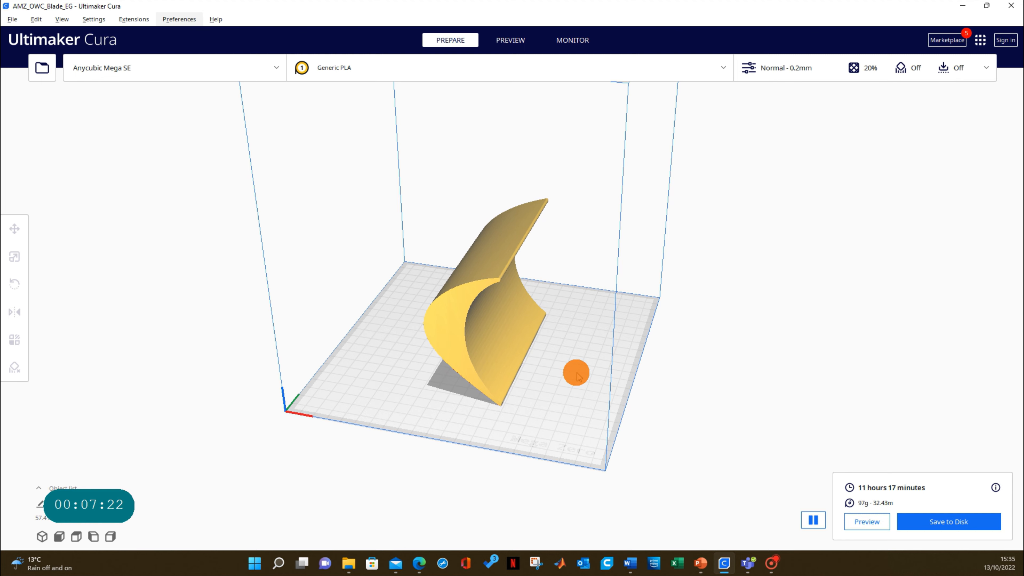
right_drag(579, 378, 488, 324)
click(466, 294)
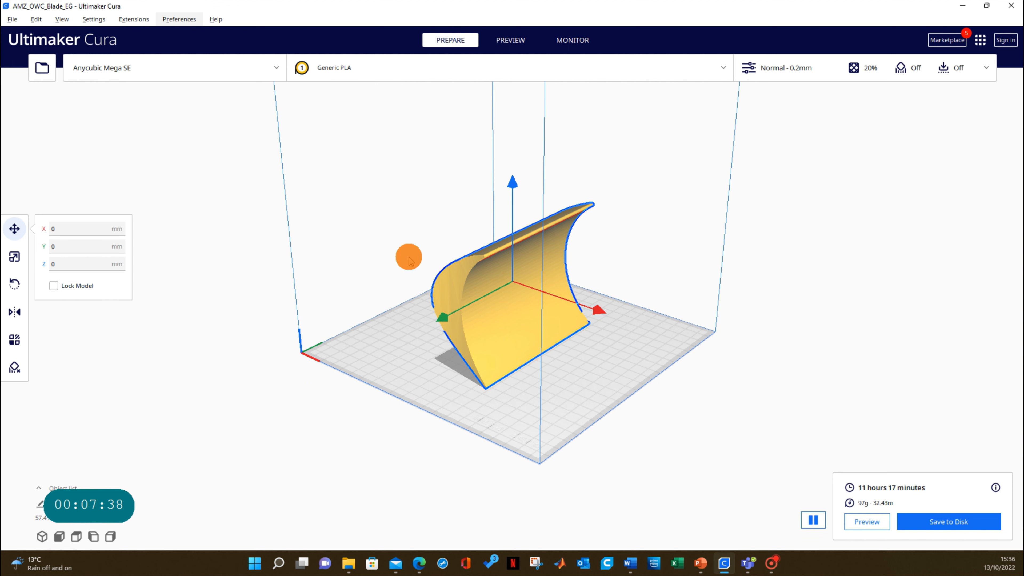
click(202, 346)
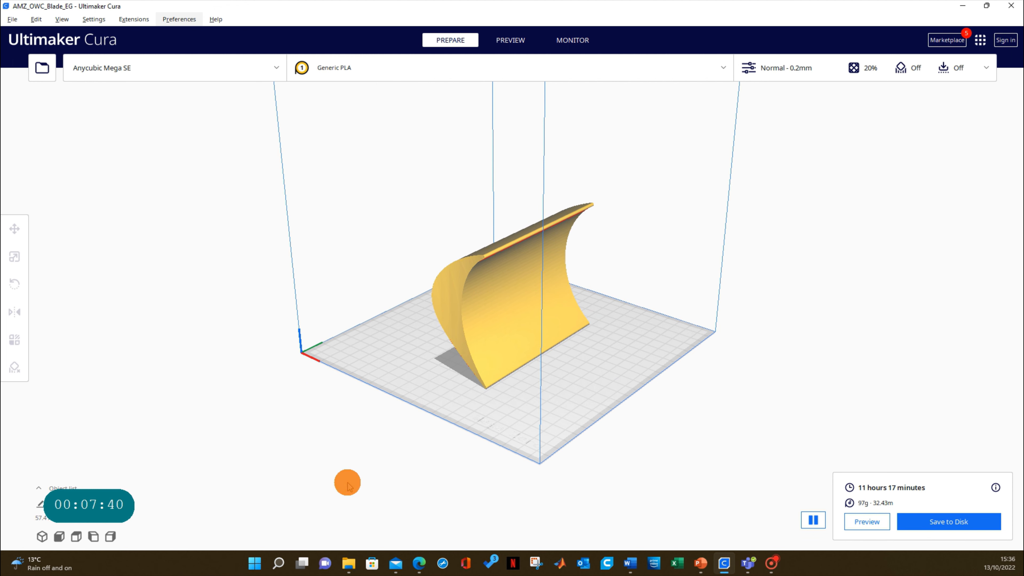
click(458, 289)
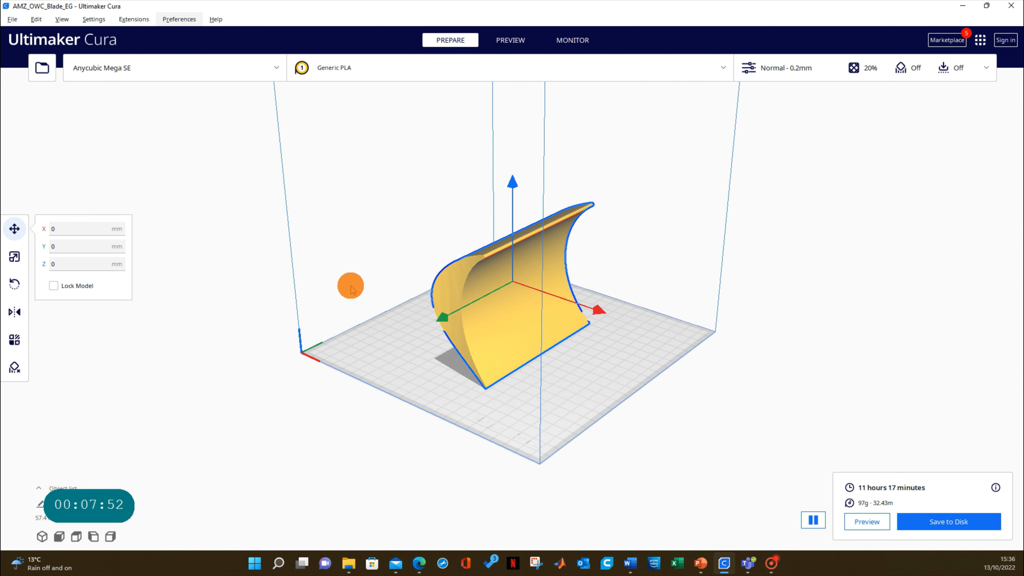
click(353, 290)
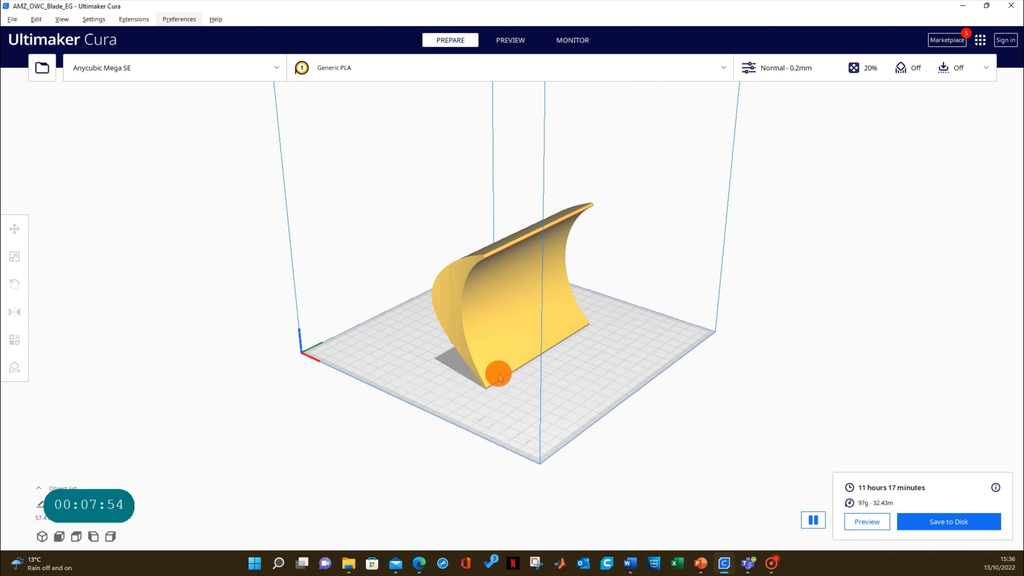
Move the blade partly outside the build volume and back onto the plate at about X -15 mm, Y 6 mm
middle_drag(461, 405, 466, 398)
right_drag(466, 398, 473, 314)
click(465, 287)
drag(479, 286, 487, 382)
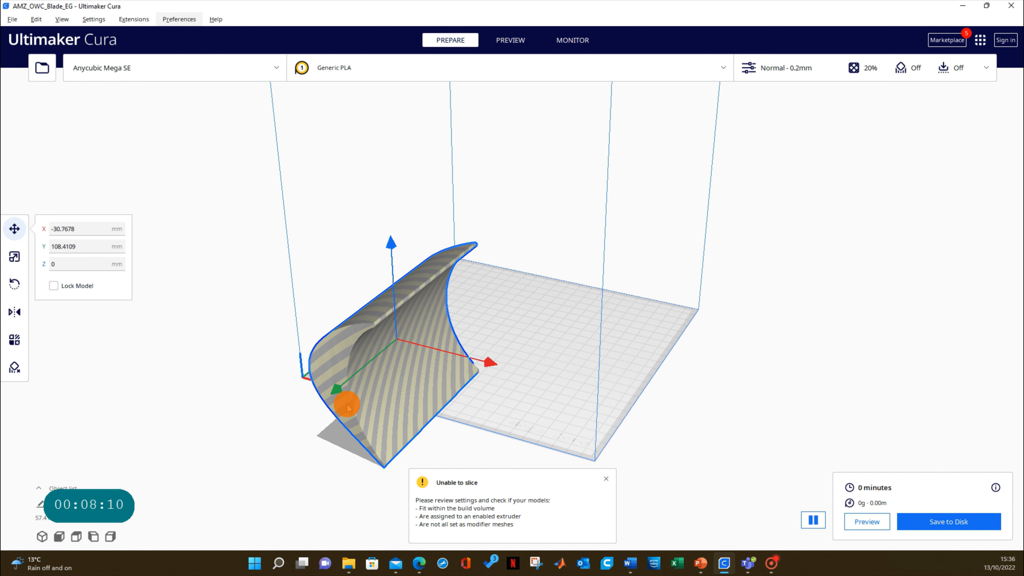
drag(347, 407, 443, 342)
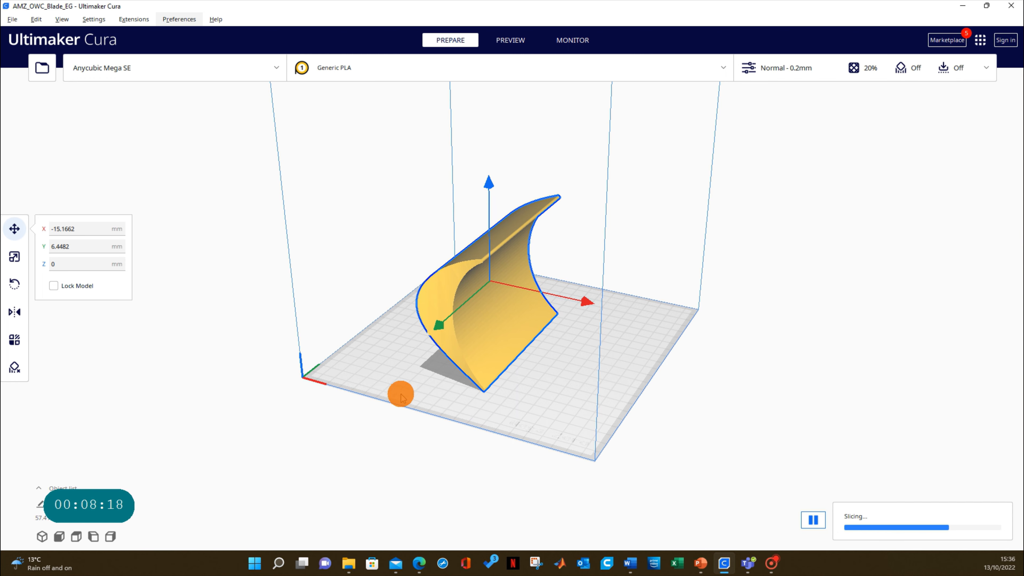
Examine the blade's underside and overhanging faces up close from low side angles
right_drag(402, 401, 514, 358)
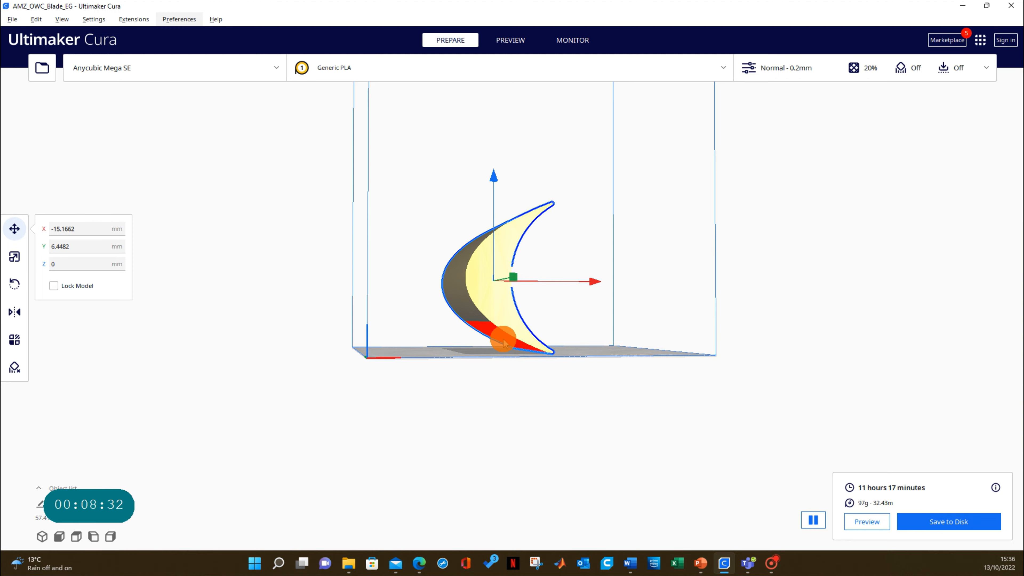
scroll(492, 339, up, 5)
right_drag(489, 397, 430, 397)
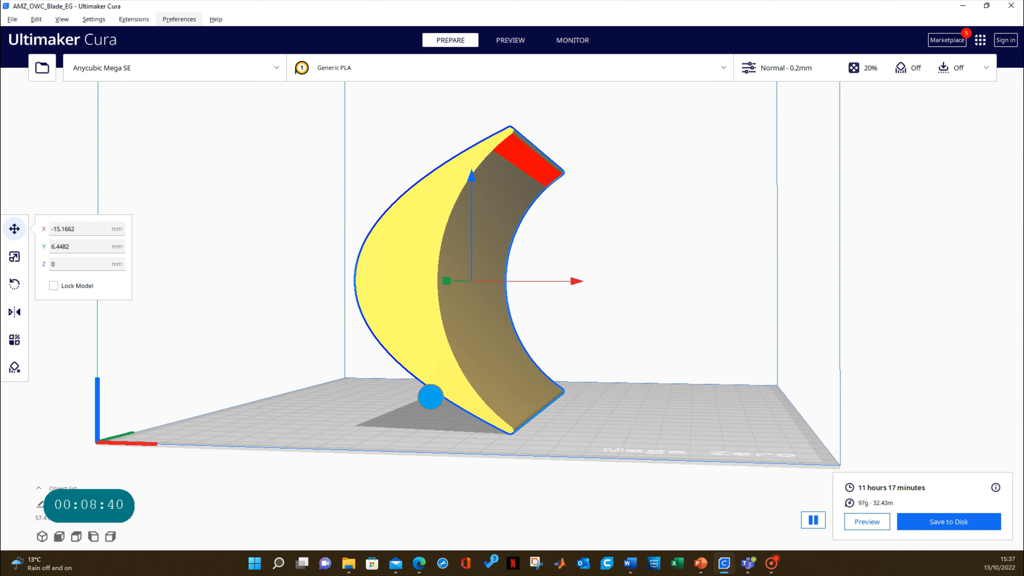
right_drag(536, 195, 507, 173)
click(507, 174)
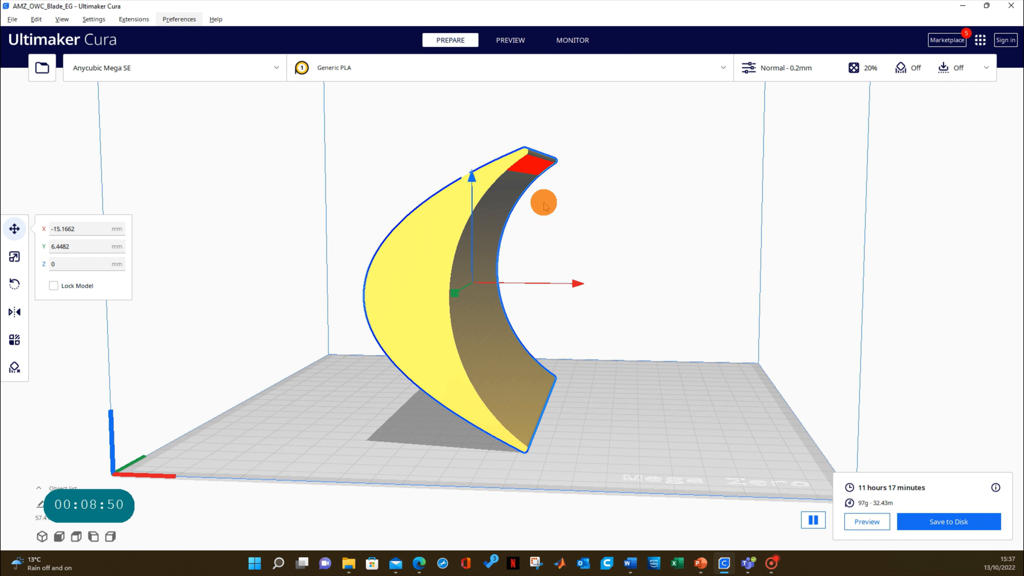
Set the blade's position to X 0 mm and Y 0 mm on the build plate
right_drag(543, 250, 487, 280)
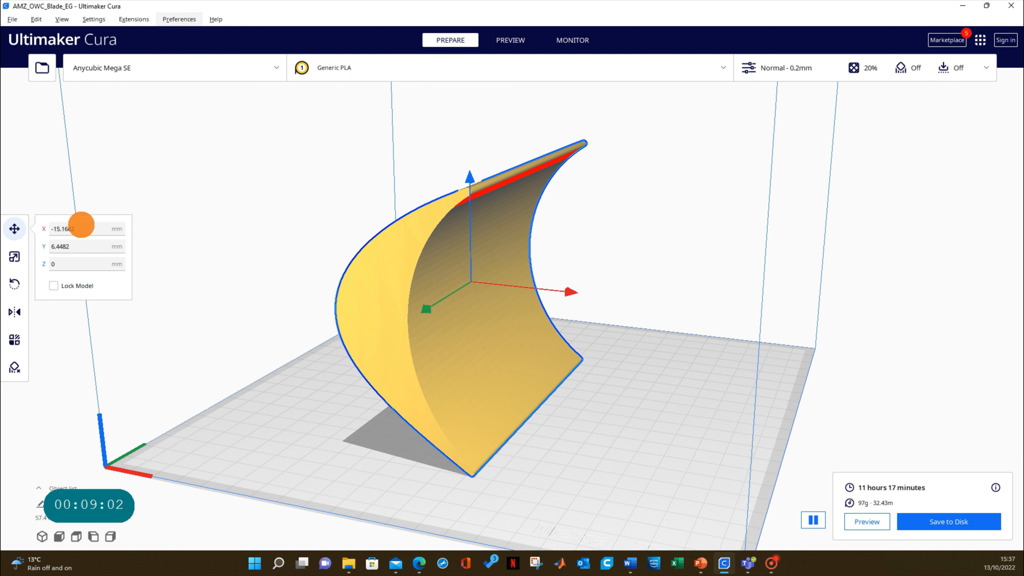
double_click(56, 233)
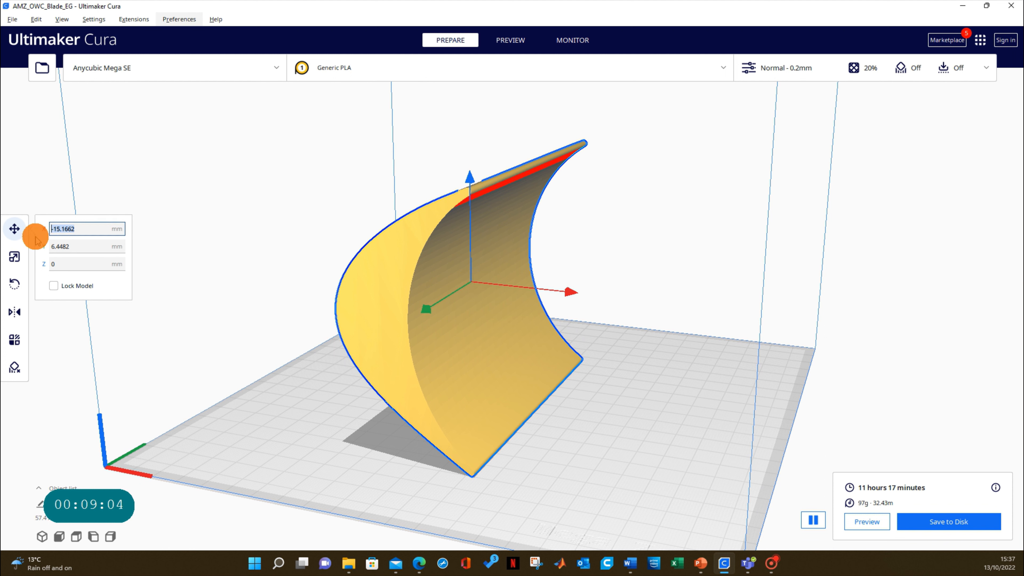
key(Return)
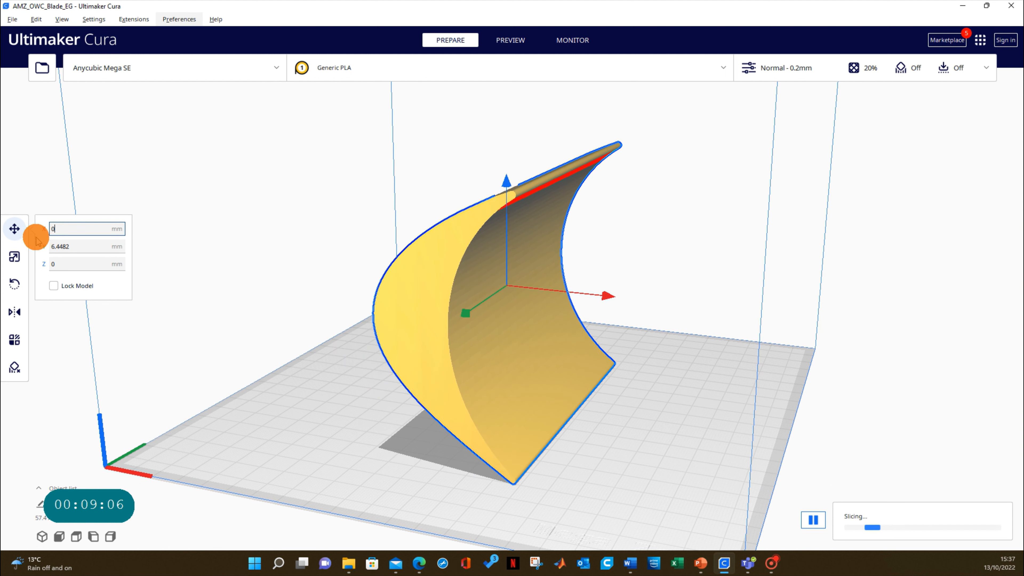
double_click(75, 244)
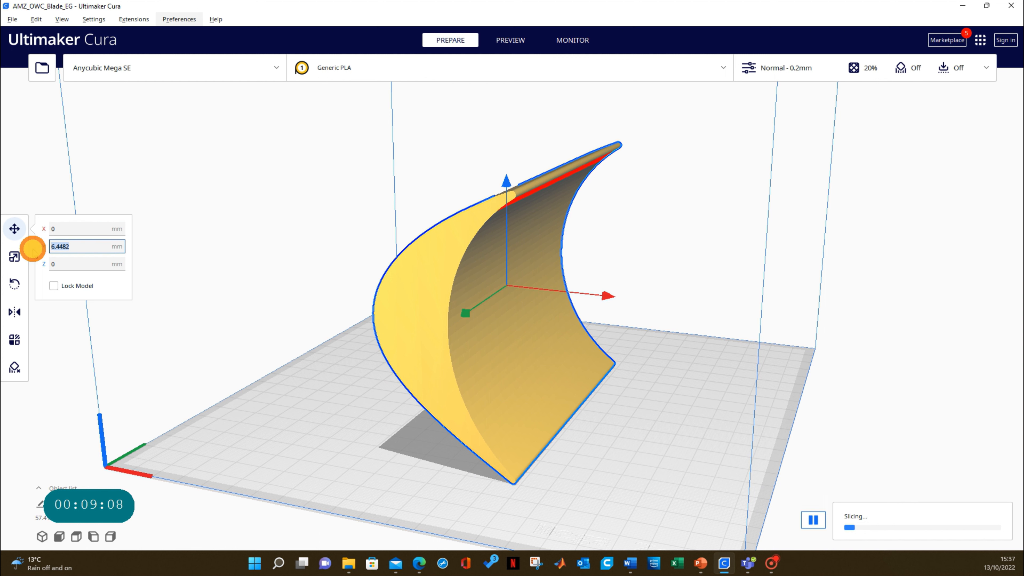
key(Return)
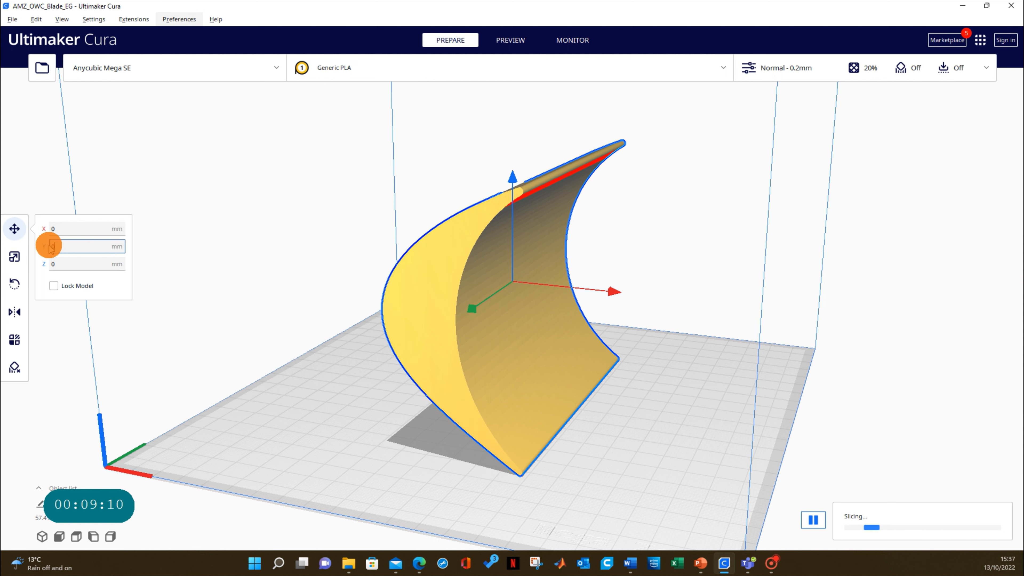
Examine the blade from above, from the front and at an angle, checking how it rests on the plate
scroll(407, 331, down, 5)
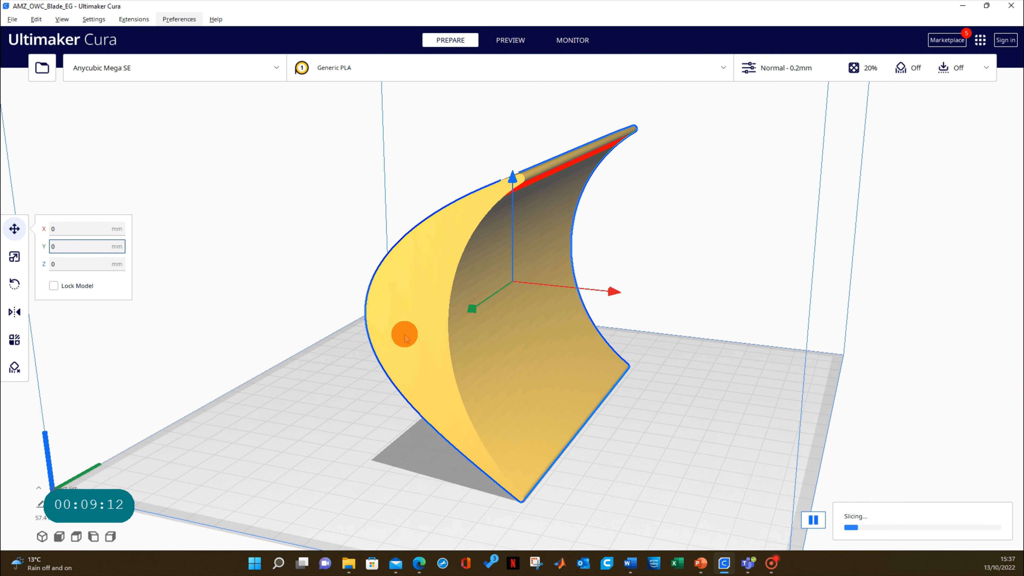
right_drag(384, 314, 408, 353)
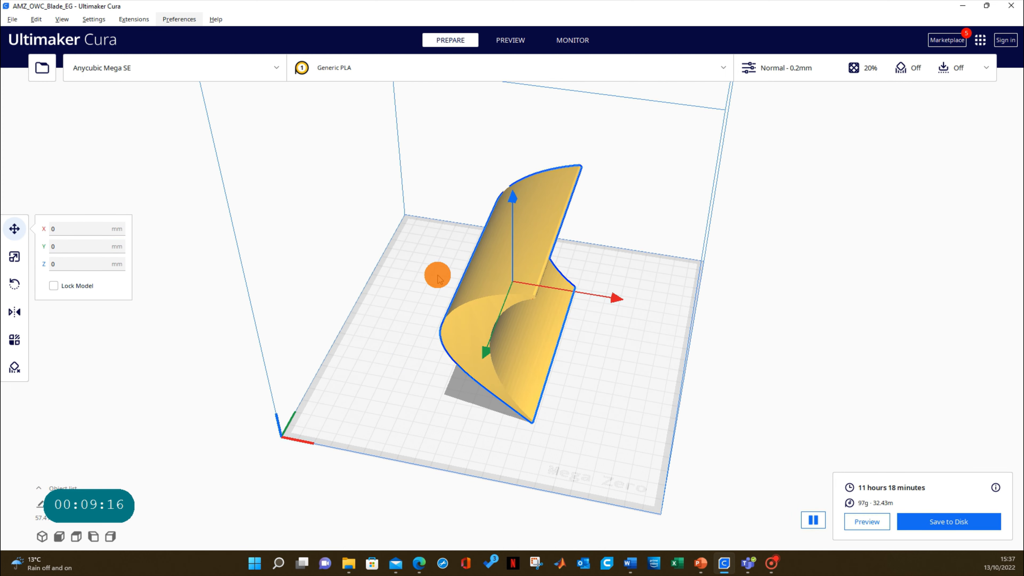
right_drag(431, 279, 441, 299)
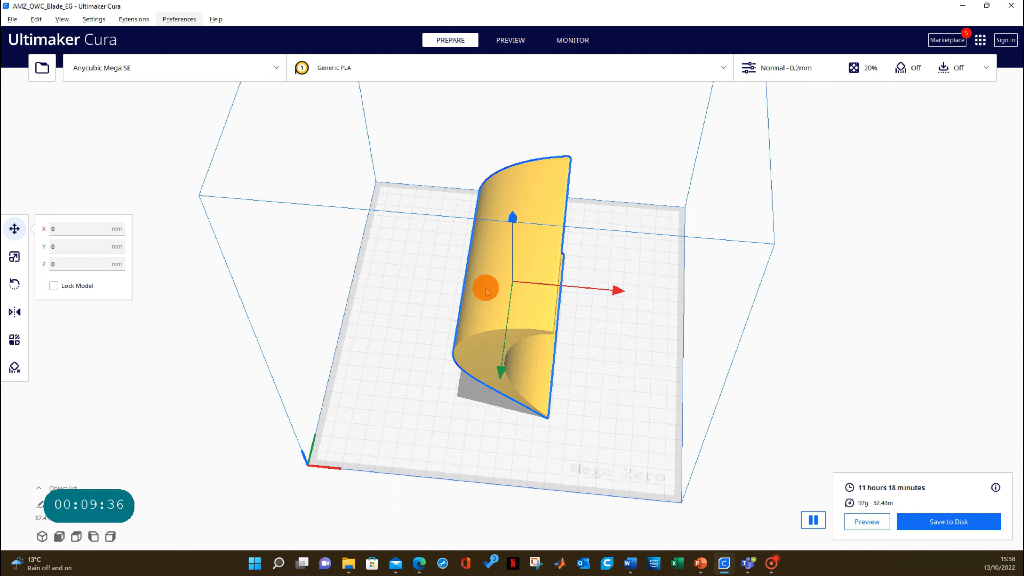
right_drag(572, 344, 528, 298)
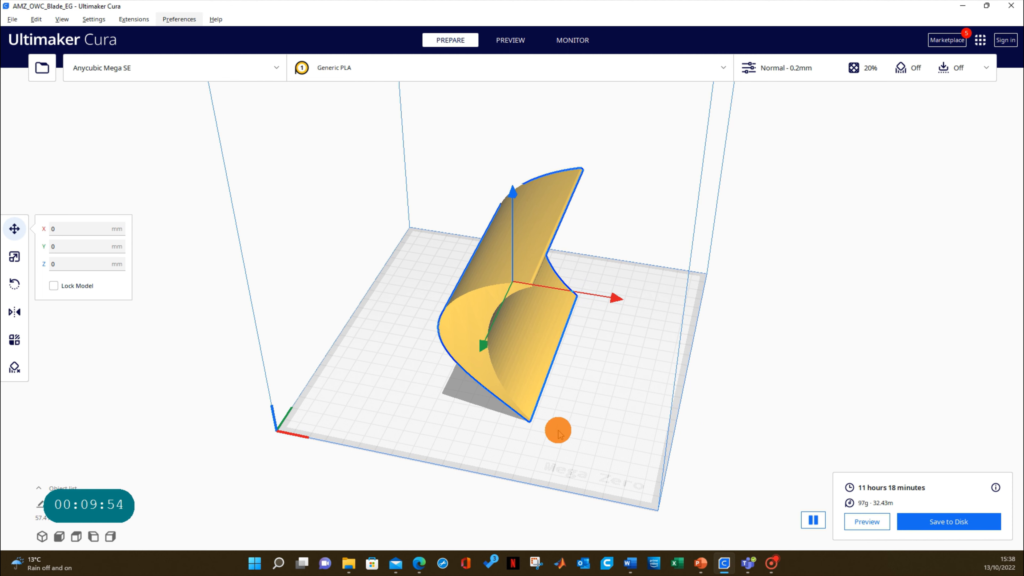
mouse_move(511, 474)
right_down()
mouse_move(484, 467)
mouse_move(516, 457)
mouse_move(531, 466)
right_up()
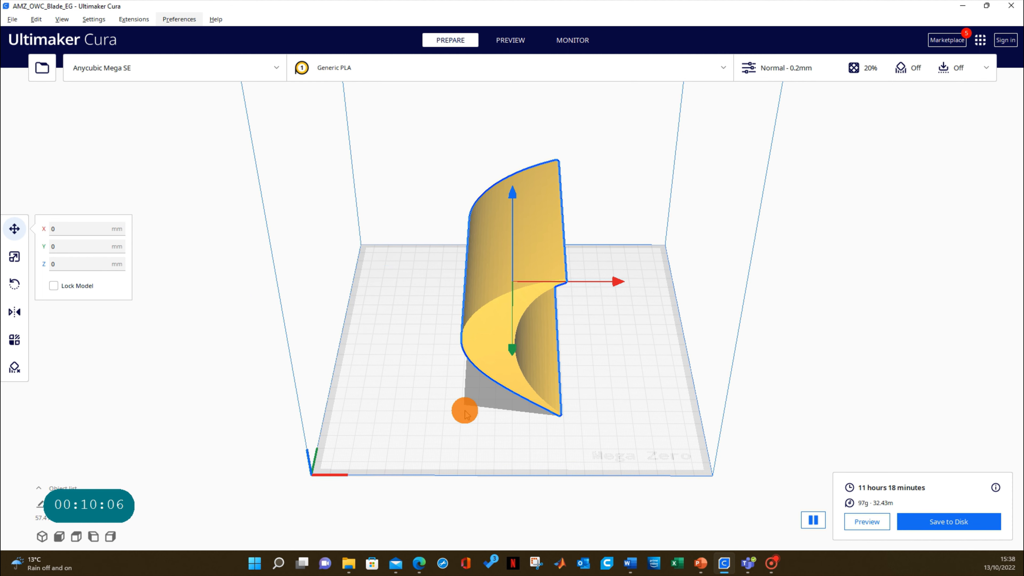
right_drag(464, 409, 470, 351)
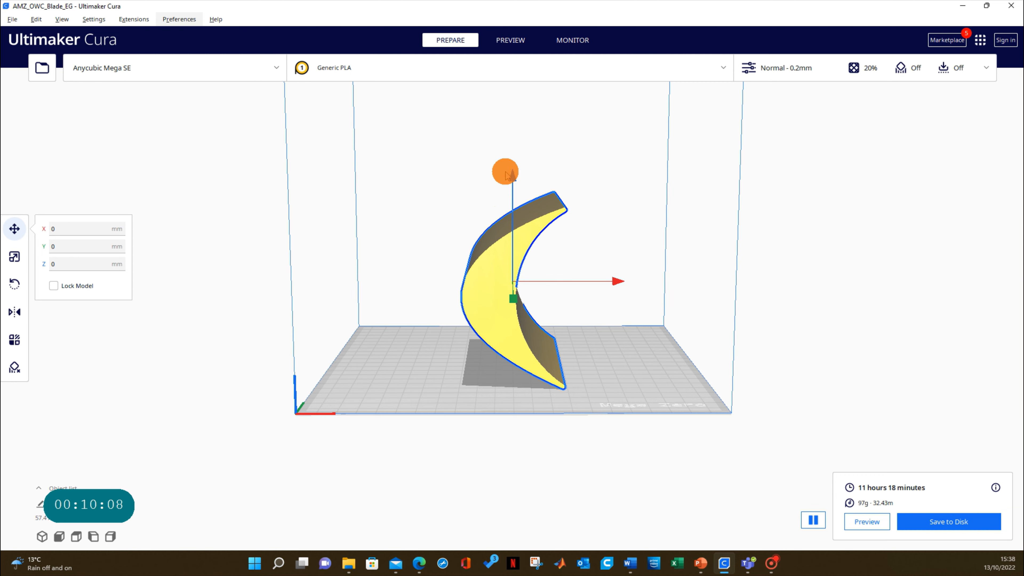
middle_drag(469, 208, 445, 255)
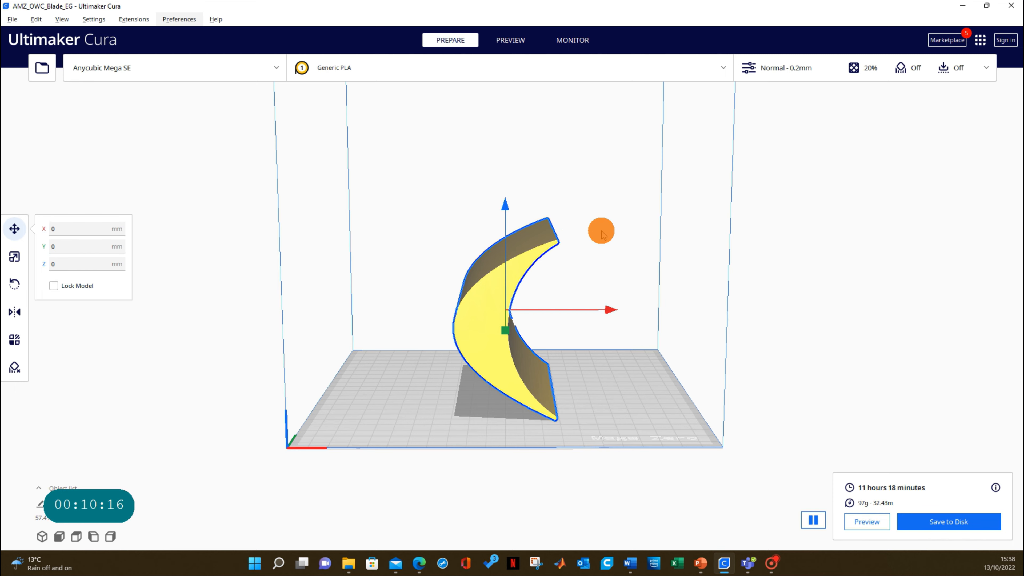
mouse_move(600, 226)
middle_down()
mouse_move(578, 238)
mouse_move(557, 289)
mouse_move(714, 209)
mouse_move(468, 126)
mouse_move(403, 272)
mouse_move(578, 323)
mouse_move(672, 189)
mouse_move(578, 182)
middle_up()
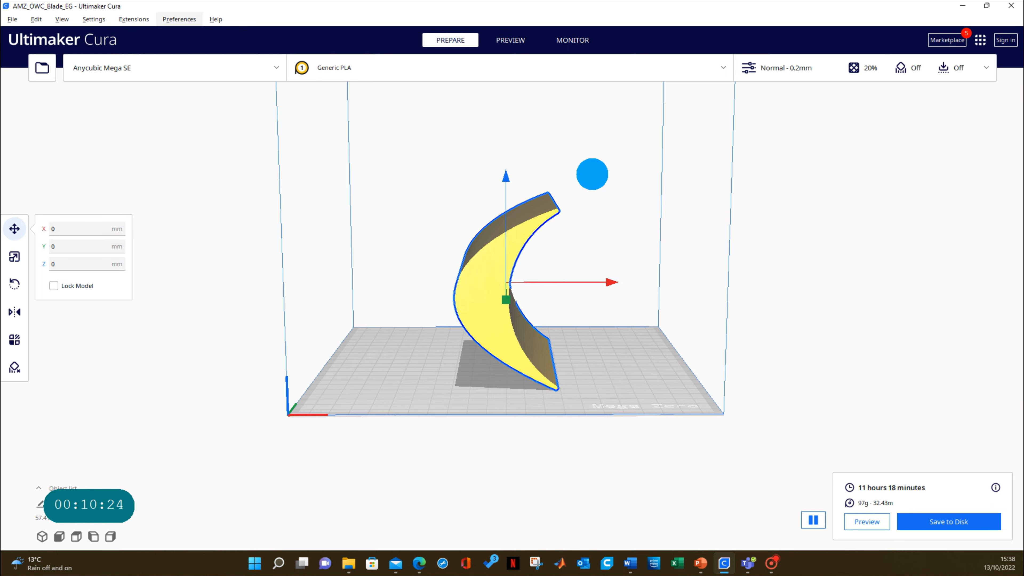
mouse_move(592, 174)
right_down()
mouse_move(537, 173)
mouse_move(556, 137)
mouse_move(605, 187)
mouse_move(546, 222)
mouse_move(520, 205)
right_up()
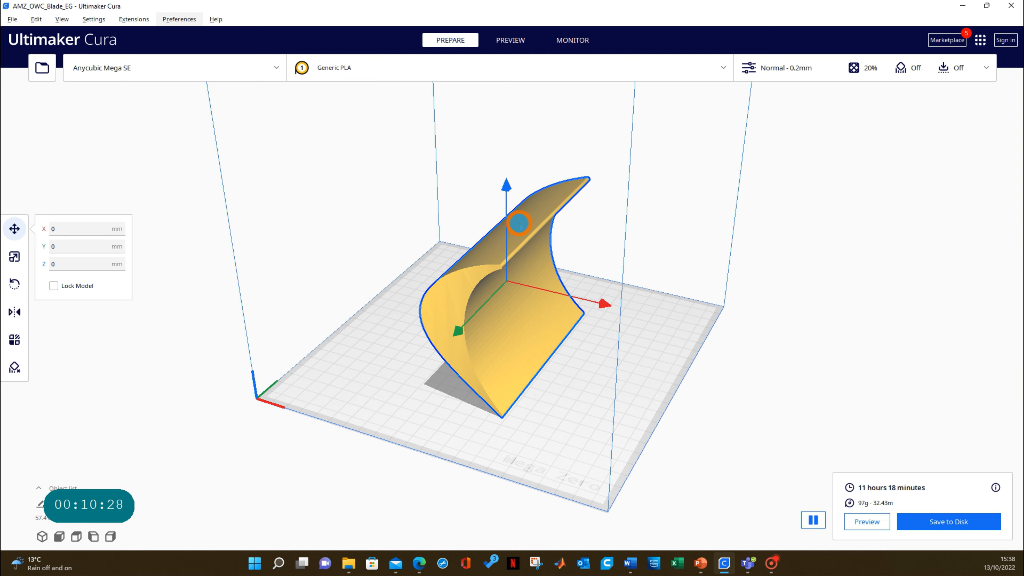
scroll(552, 262, up, 2)
scroll(552, 262, down, 4)
scroll(552, 262, up, 4)
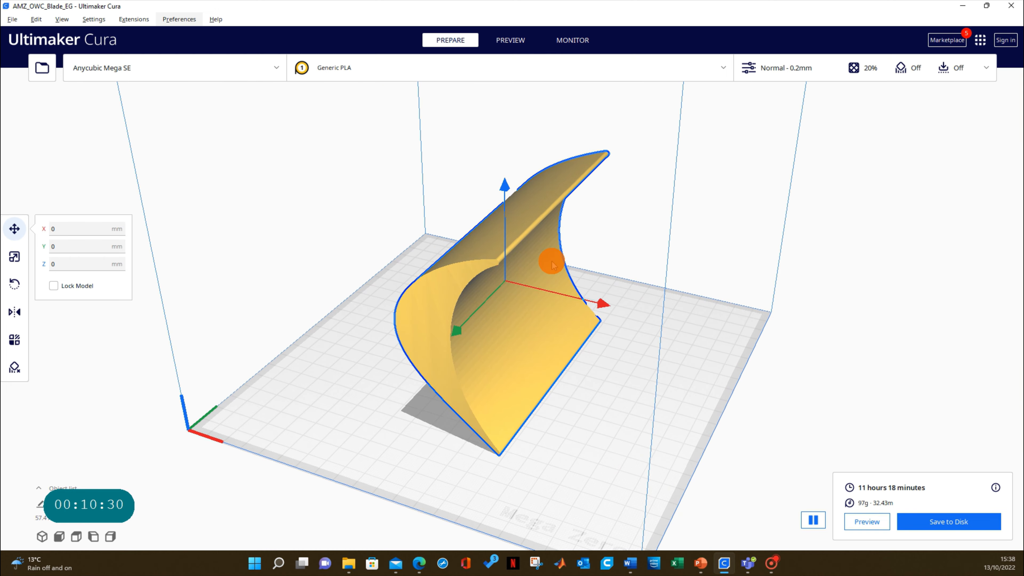
scroll(552, 262, up, 3)
scroll(552, 263, down, 3)
scroll(552, 263, up, 3)
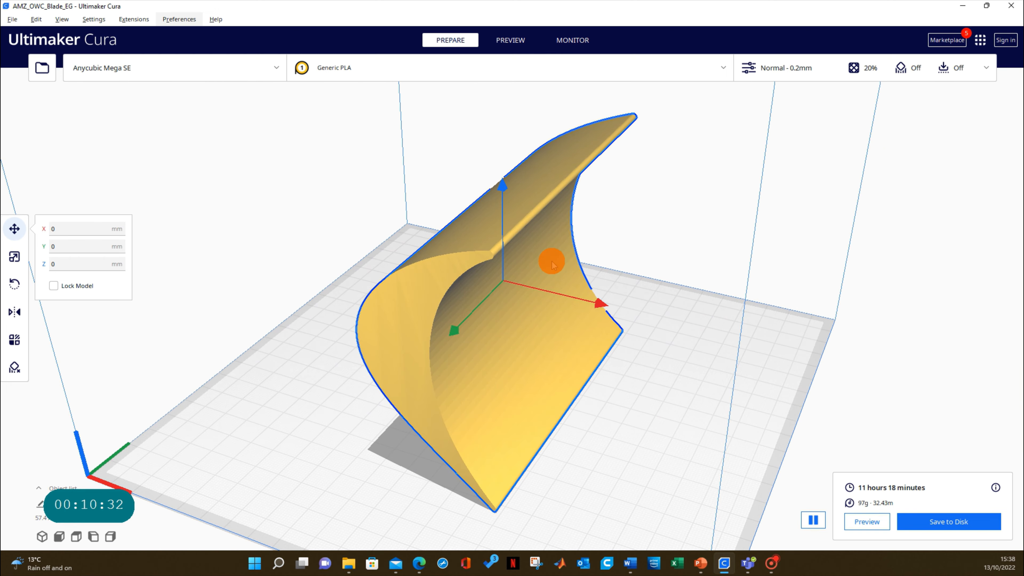
scroll(552, 262, down, 2)
Move the blade freehand to about X -3.1 mm, Y -1.5 mm on the plate and leave it selected
click(600, 222)
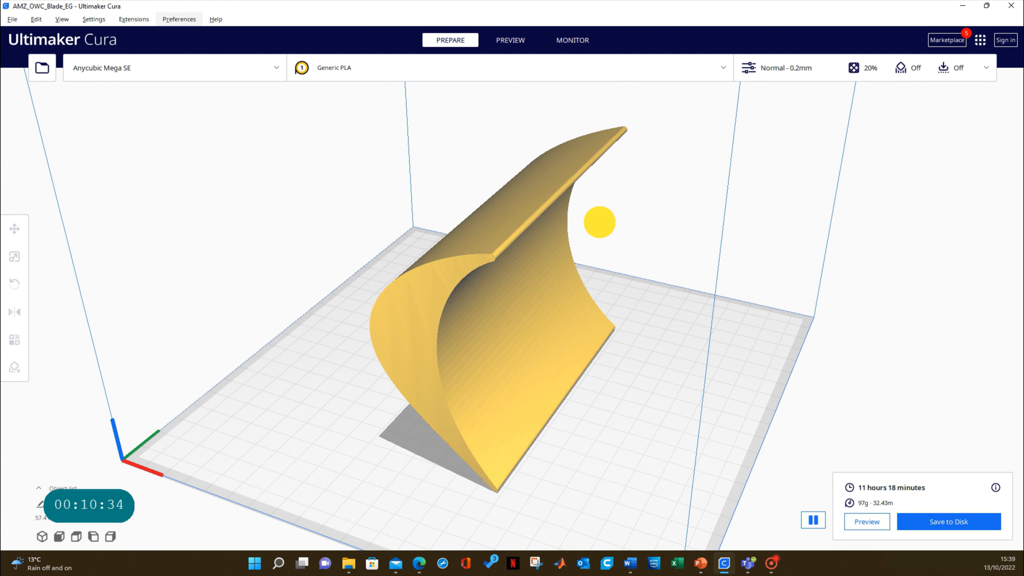
click(500, 294)
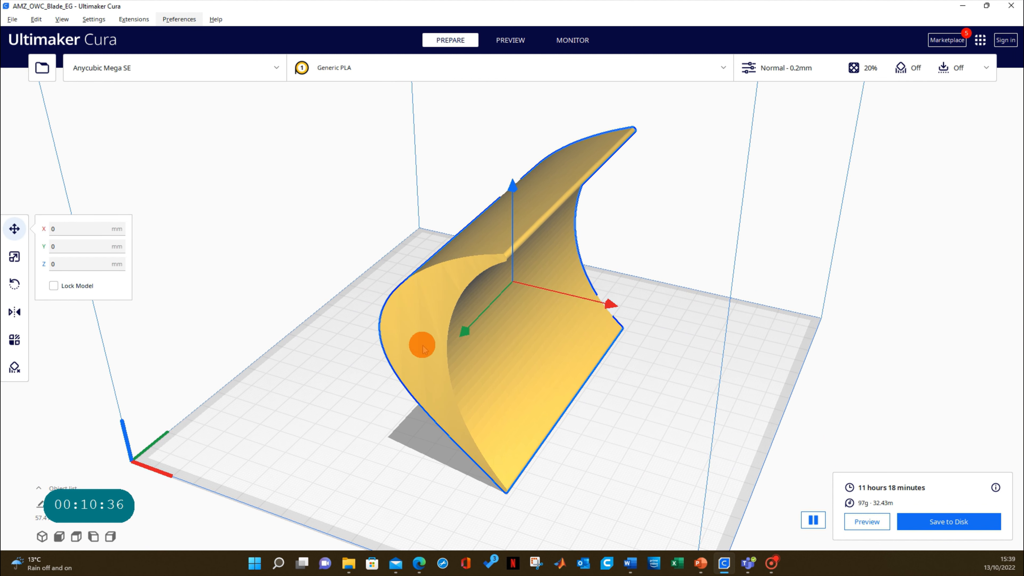
mouse_move(421, 343)
mouse_down()
mouse_move(469, 348)
mouse_move(468, 336)
mouse_move(379, 356)
mouse_move(496, 370)
mouse_move(413, 338)
mouse_move(427, 343)
mouse_up()
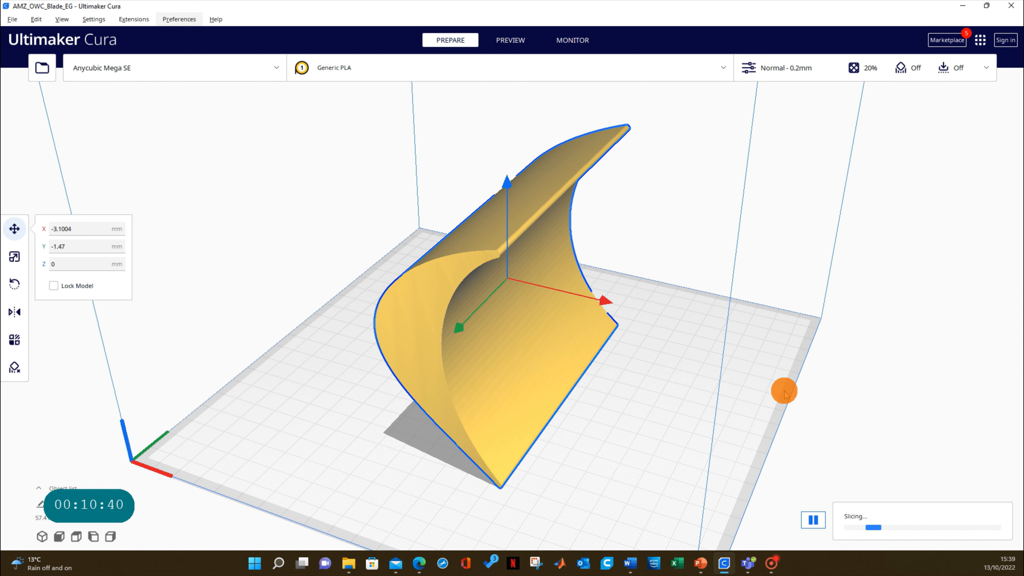
click(772, 320)
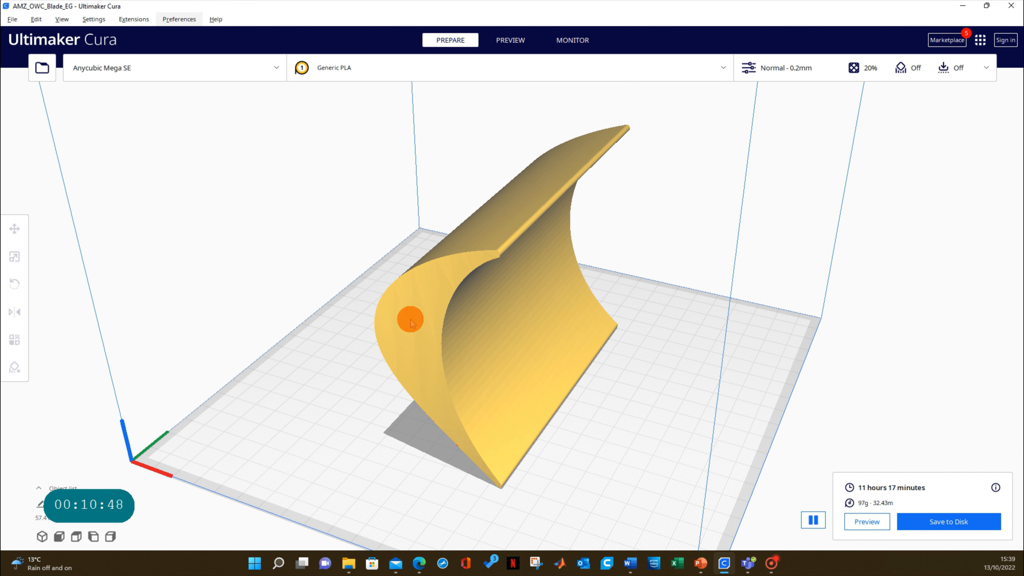
click(411, 305)
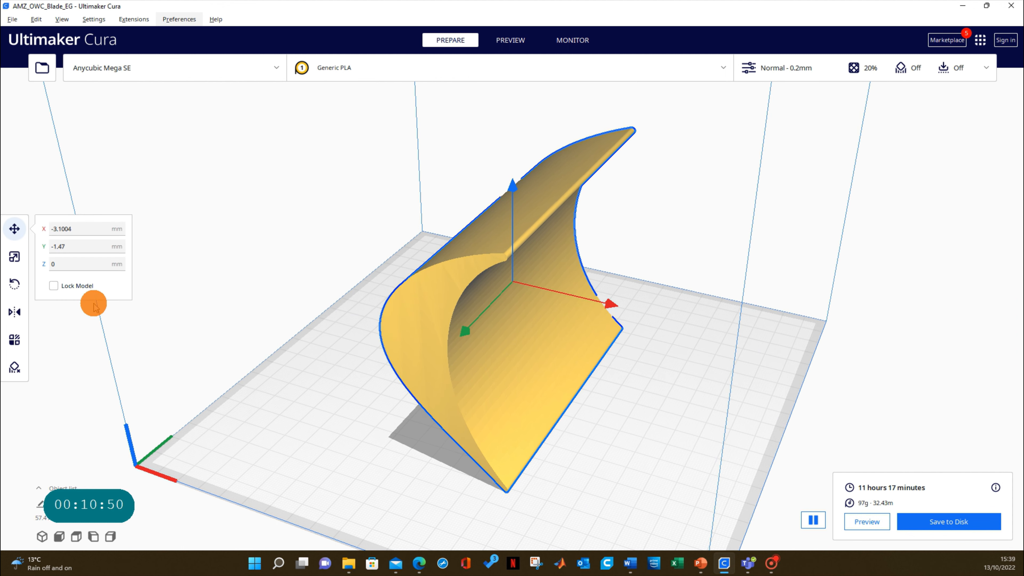
Try scaling the blade uniformly to 200% and reset it to its original size
click(15, 256)
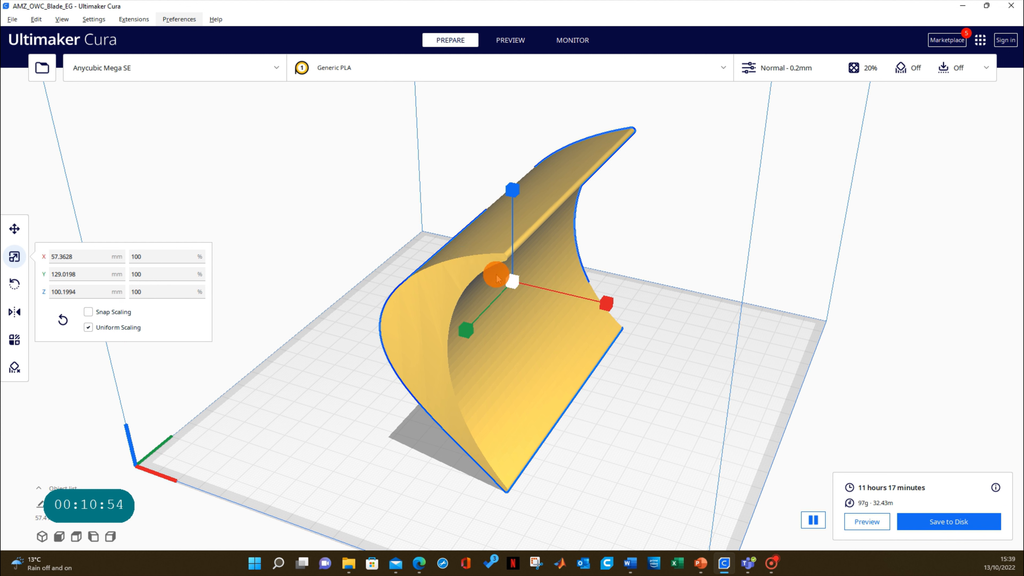
click(163, 257)
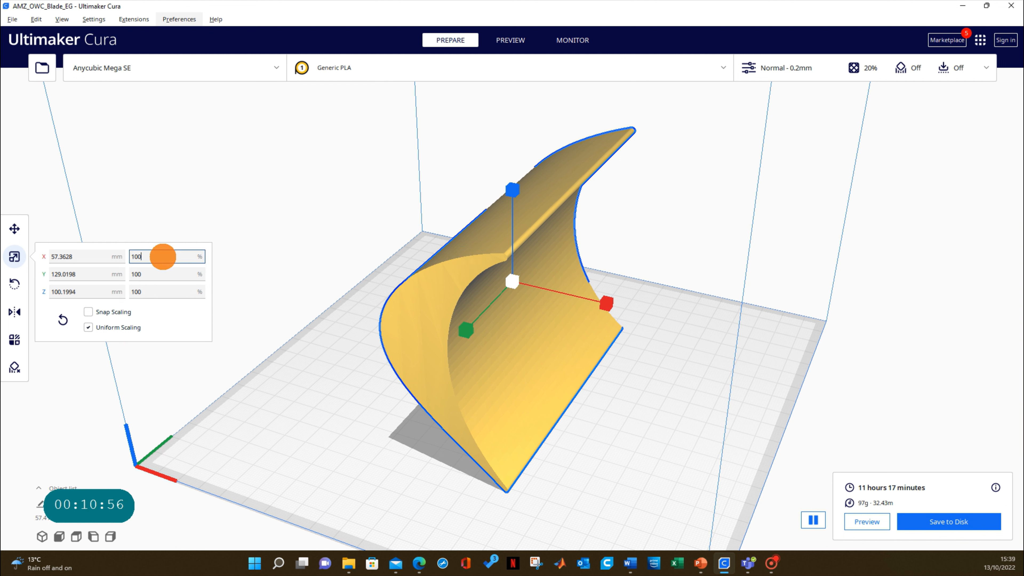
drag(163, 256, 117, 257)
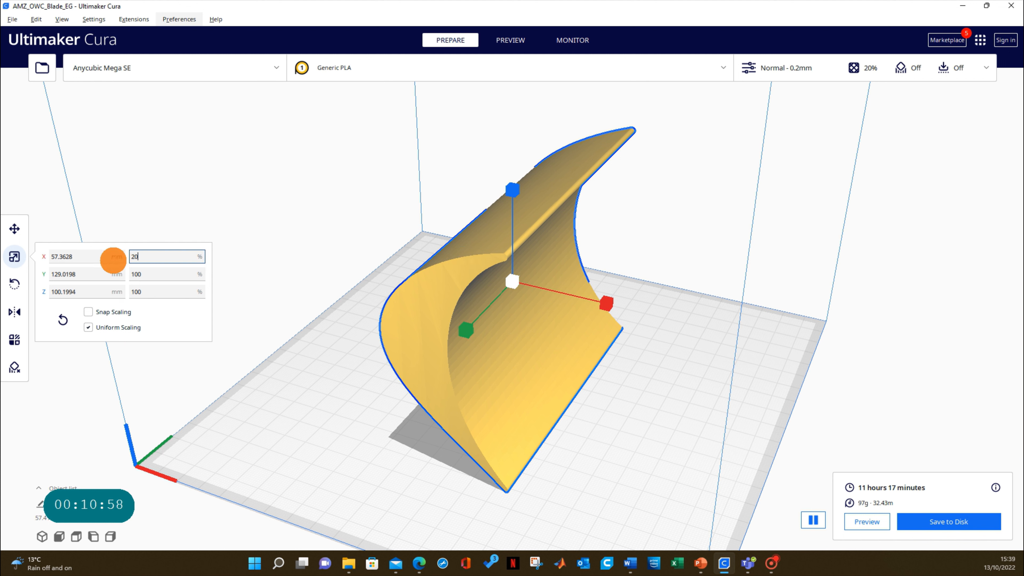
text(200)
key(Return)
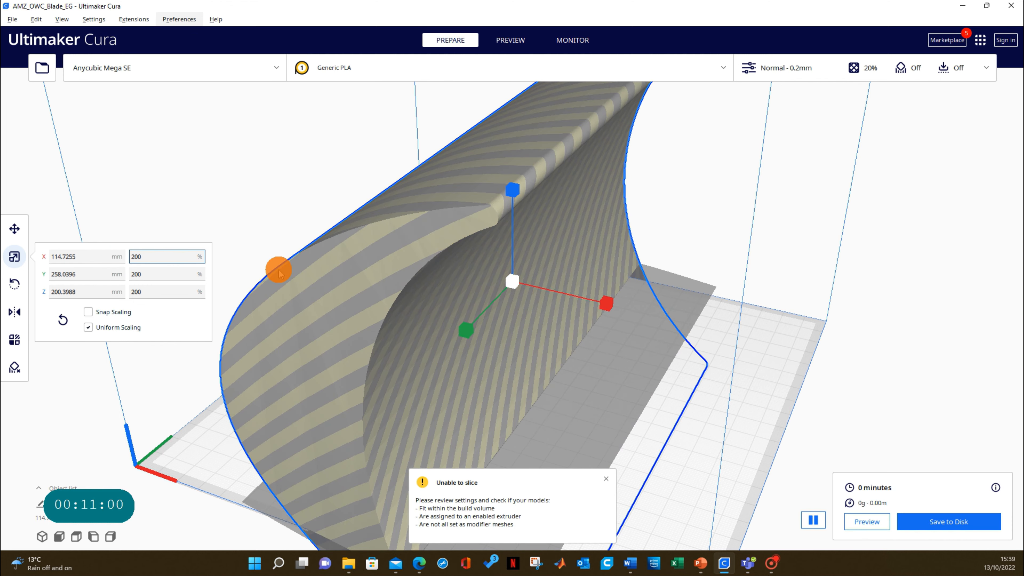
scroll(294, 271, down, 5)
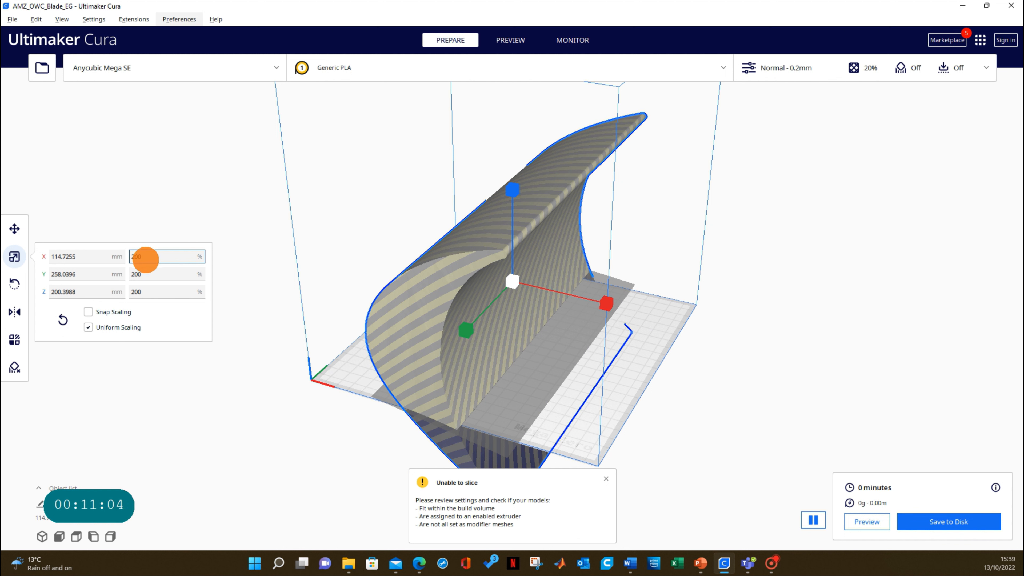
click(61, 319)
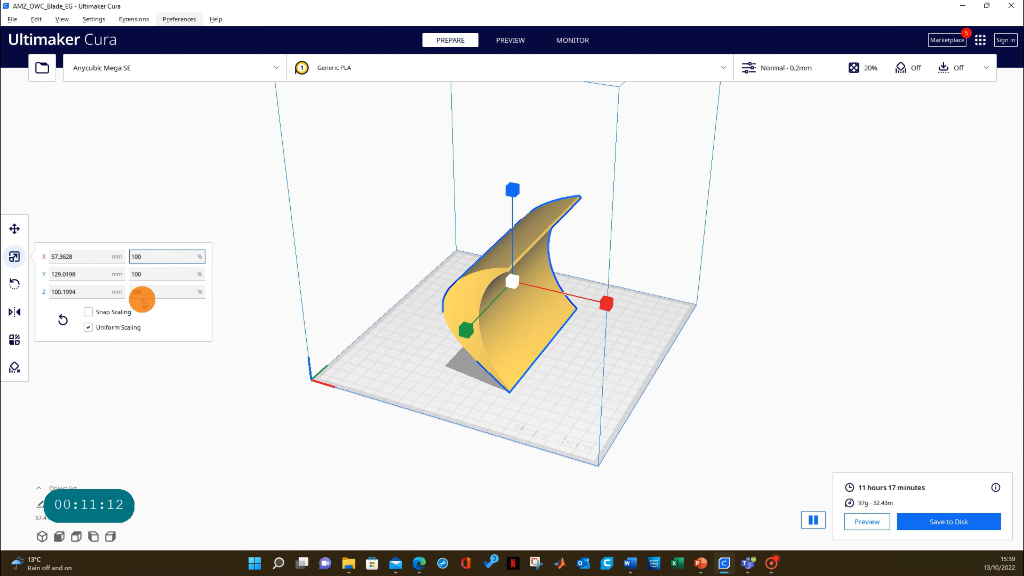
Try scaling the blade to 200% along Y only and freehand to about 35% overall, resetting the scale after each attempt
click(87, 326)
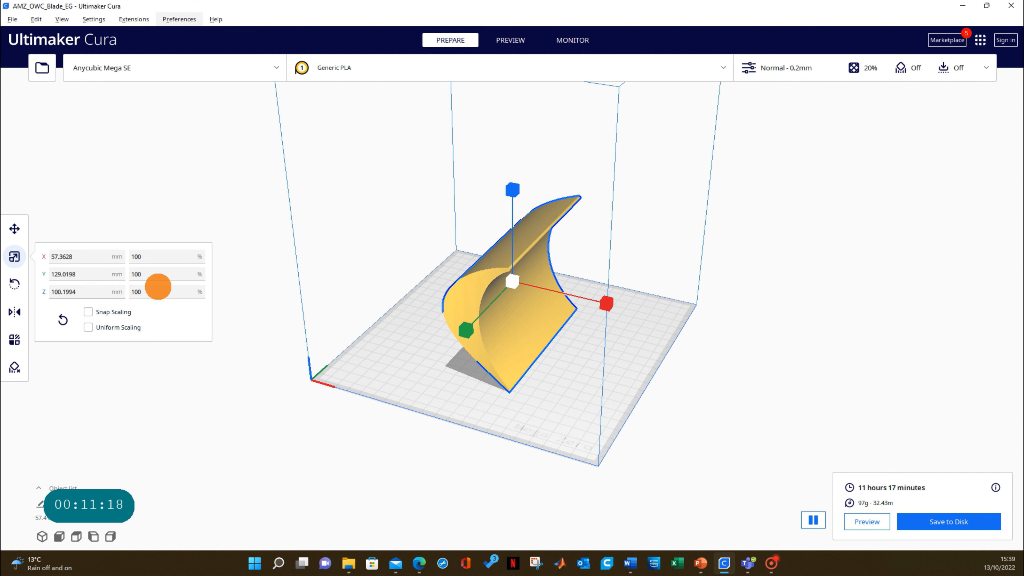
click(161, 275)
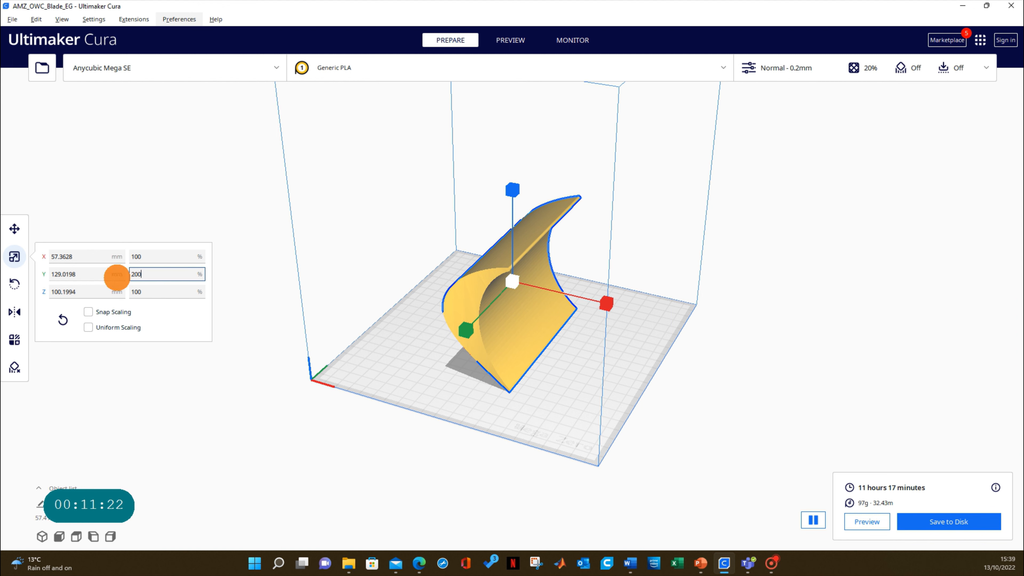
text(200)
key(Return)
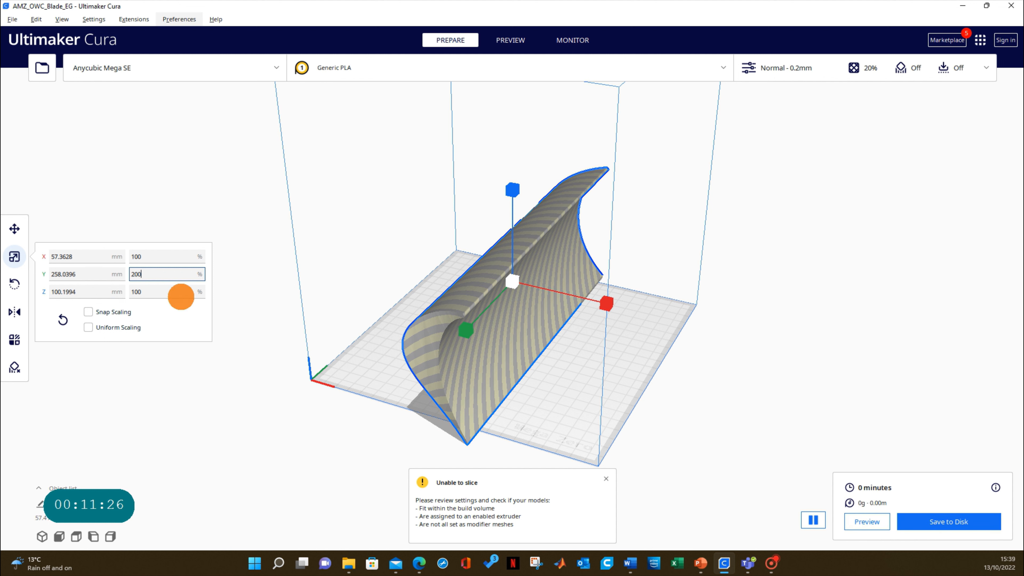
click(63, 320)
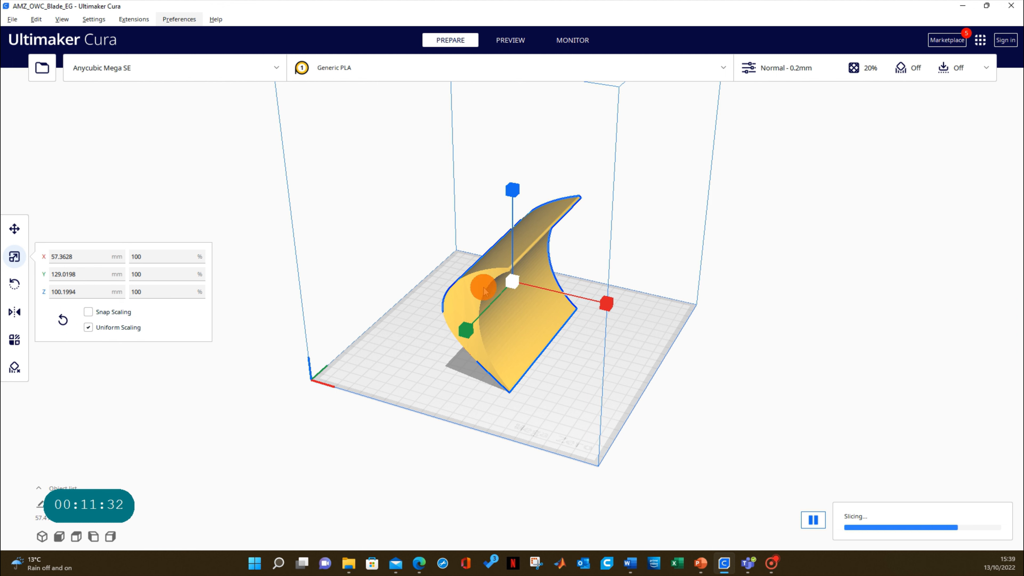
drag(462, 337, 488, 325)
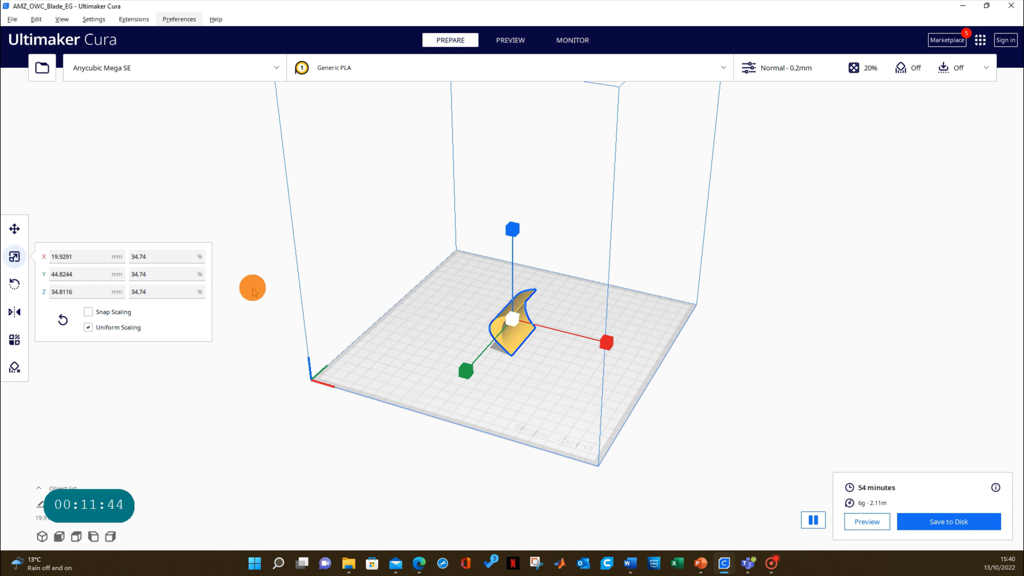
click(63, 320)
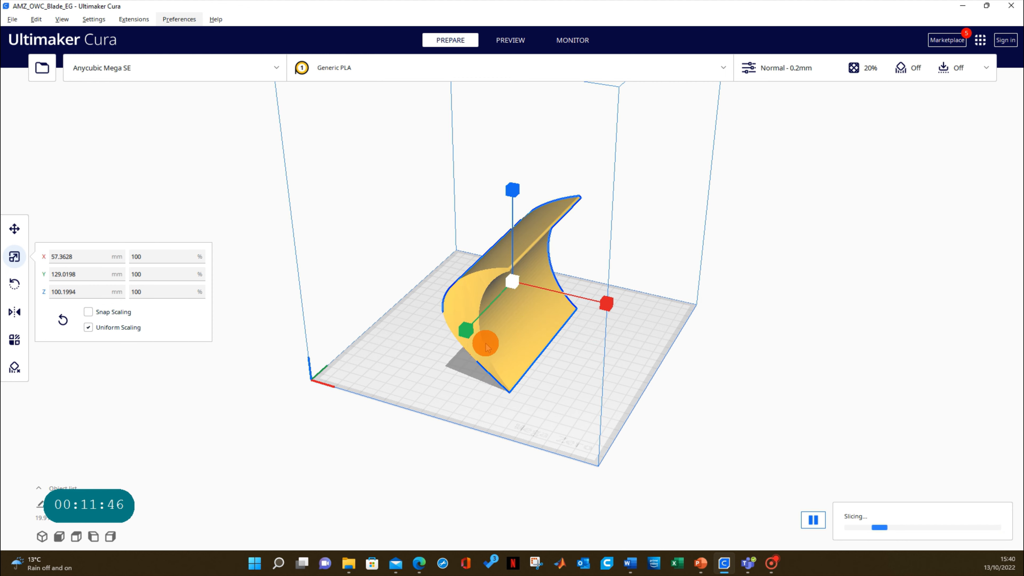
Rotate the blade about the X axis with snapping so that it stands upright on its crescent-shaped end face
click(16, 284)
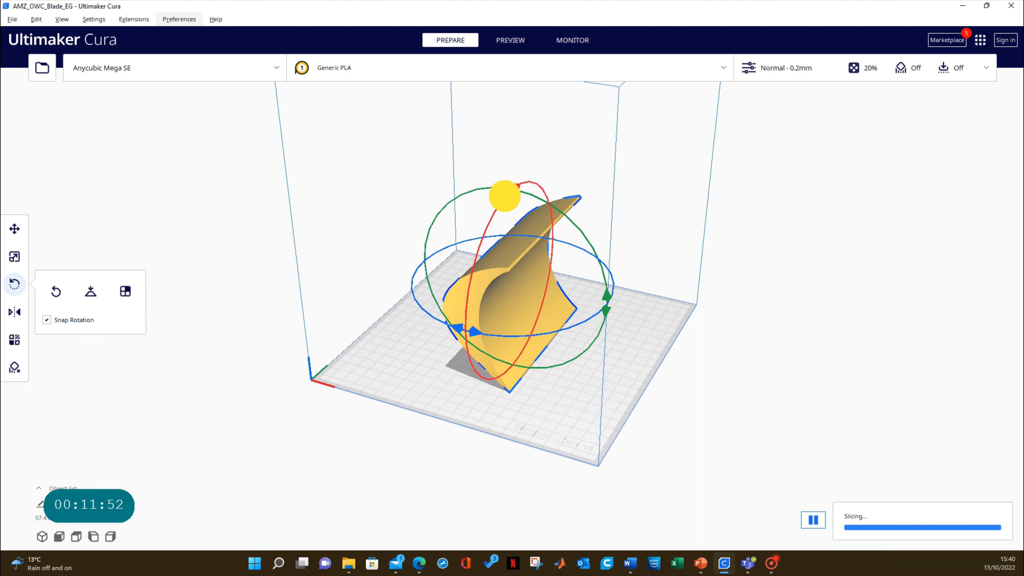
drag(504, 196, 472, 344)
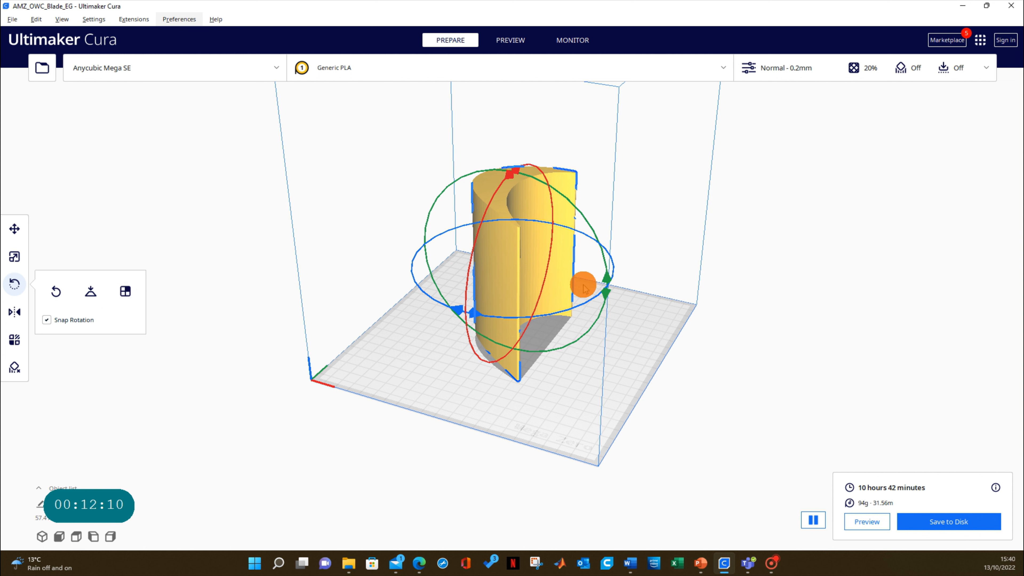
Try laying the upright blade flat on the build plate and reset its rotation
mouse_move(605, 275)
mouse_down()
mouse_move(600, 292)
mouse_move(604, 261)
mouse_move(608, 279)
mouse_up()
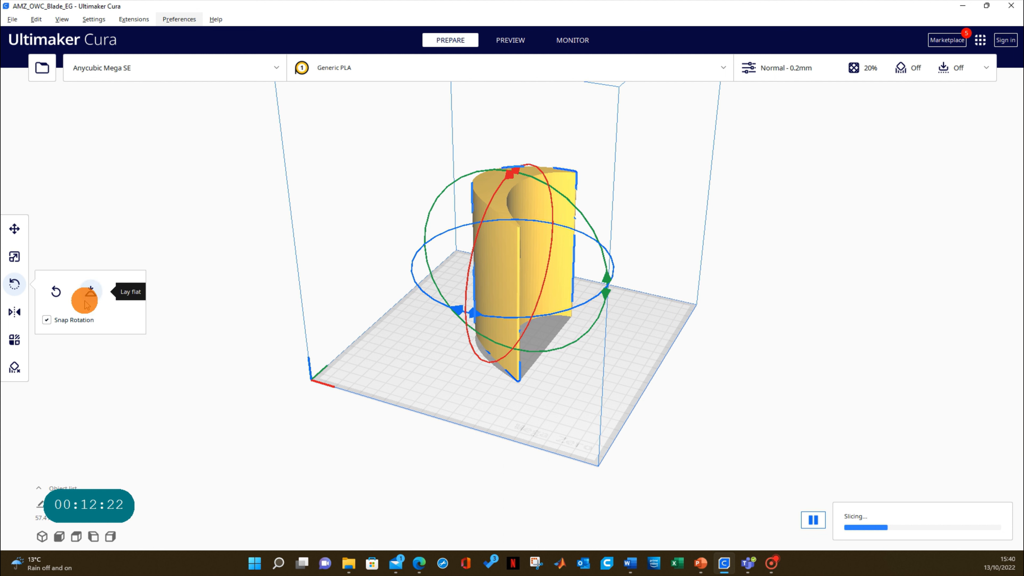
click(94, 289)
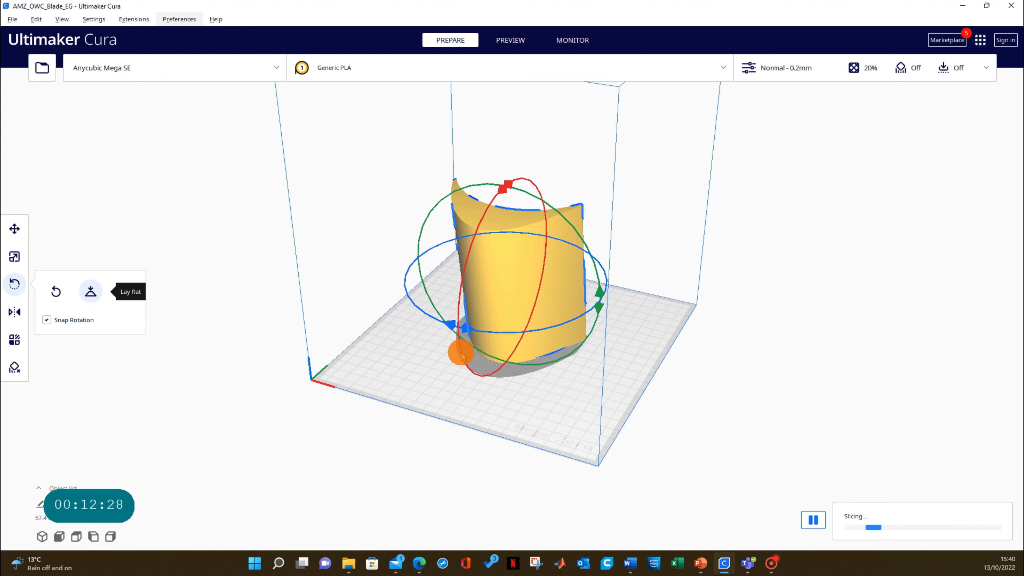
right_drag(560, 370, 421, 330)
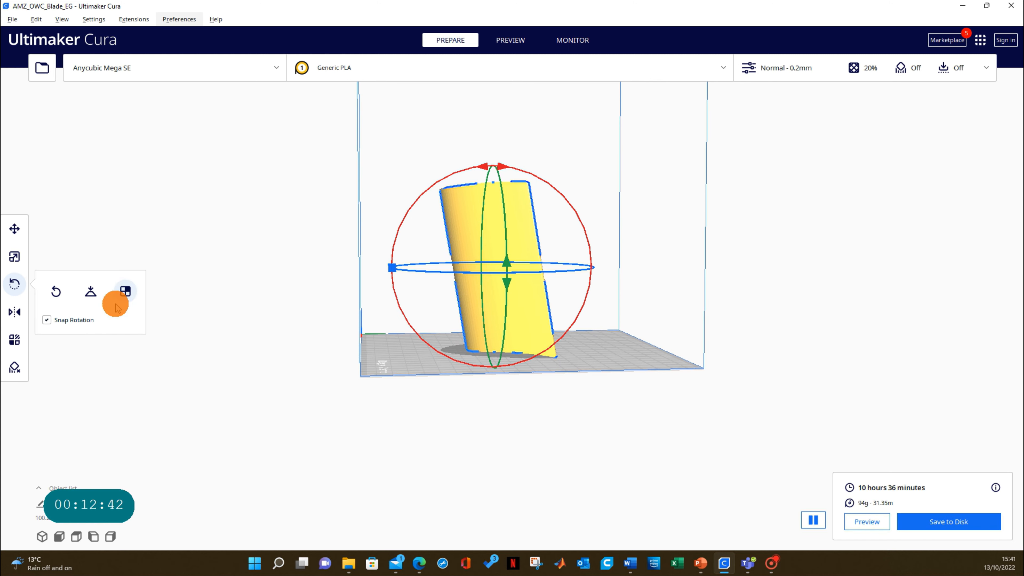
click(54, 292)
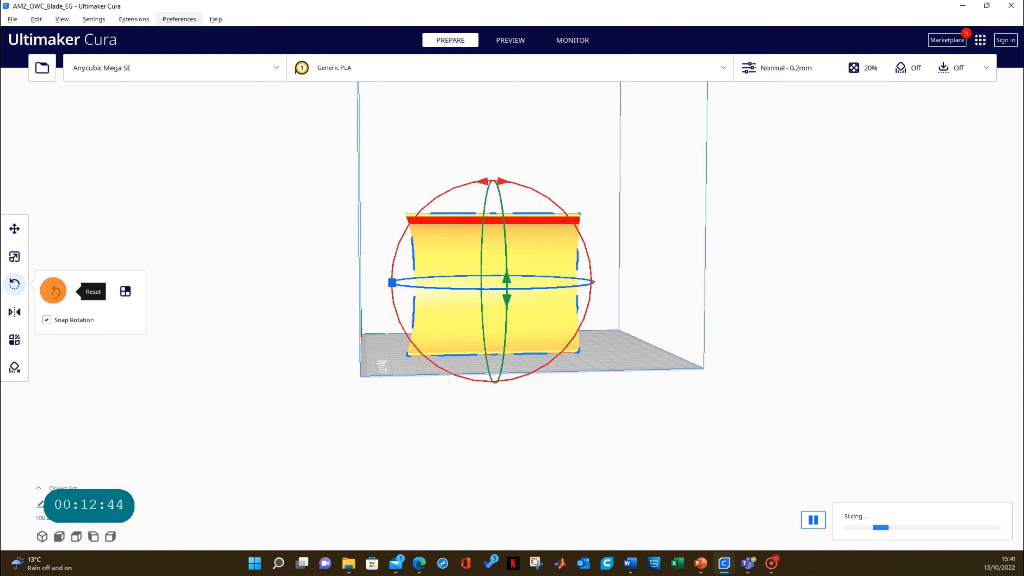
Try aligning the blade to the build plate by choosing its crescent-shaped end face as the base
click(125, 292)
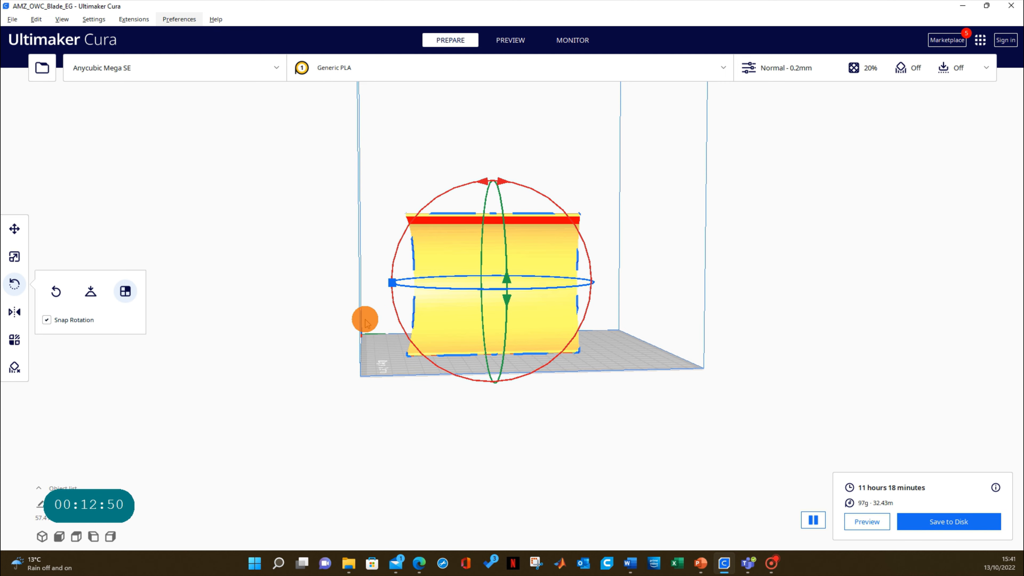
right_drag(365, 318, 460, 336)
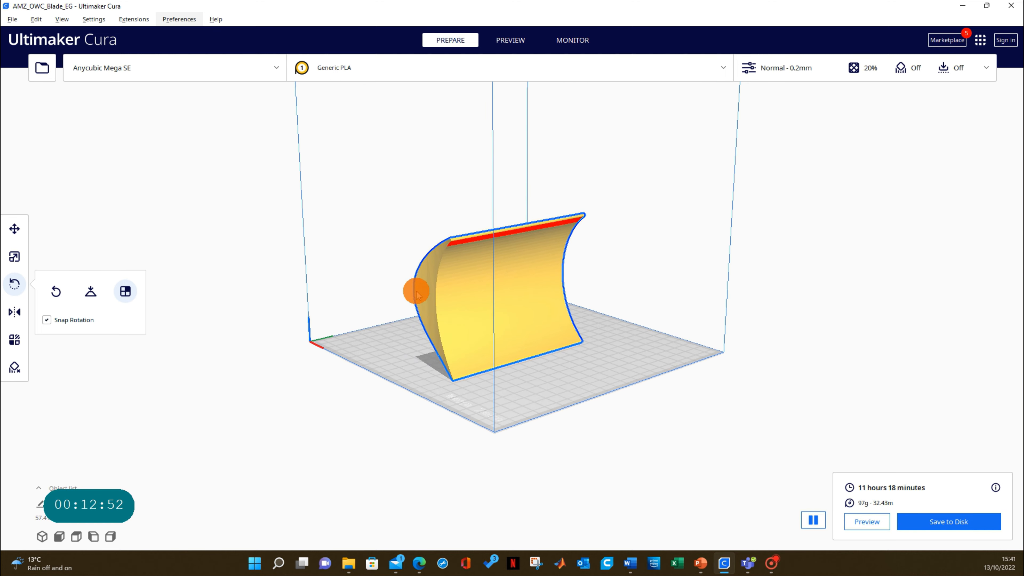
click(423, 287)
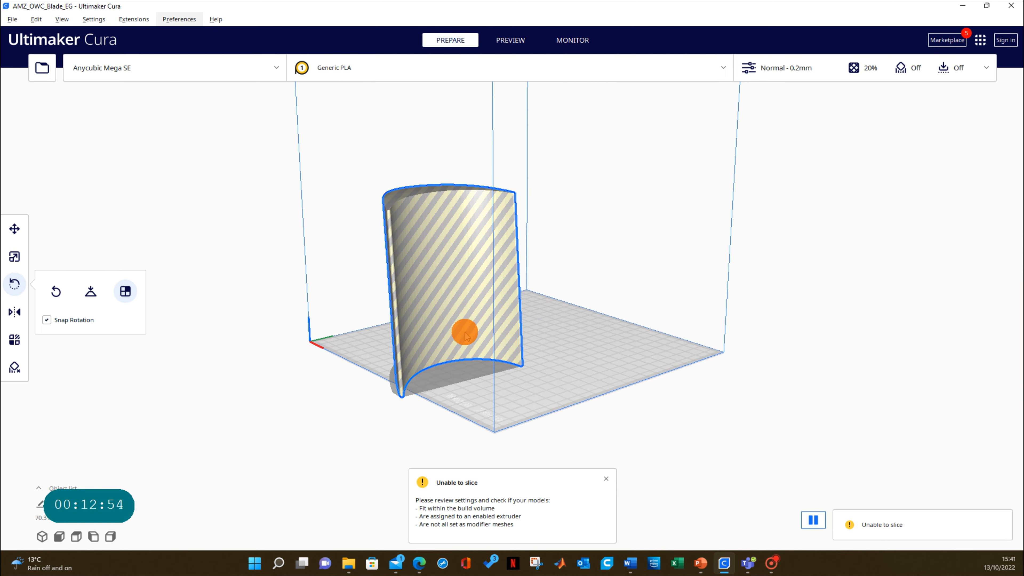
Move the blade freehand back inside the build volume to about X -5.3 mm, Y 5.1 mm
right_drag(571, 361, 487, 375)
click(14, 229)
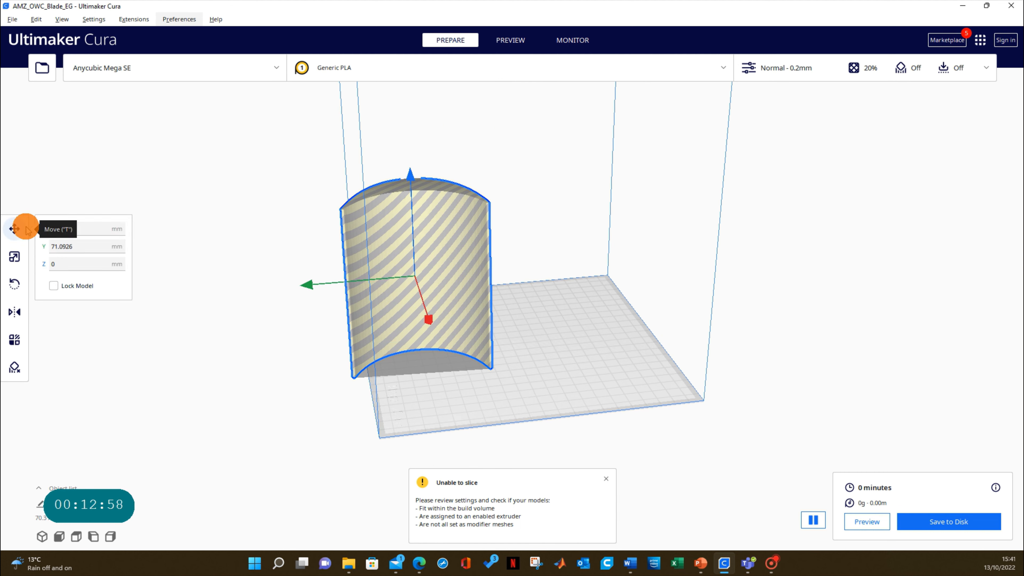
drag(419, 275, 499, 260)
right_drag(437, 375, 552, 354)
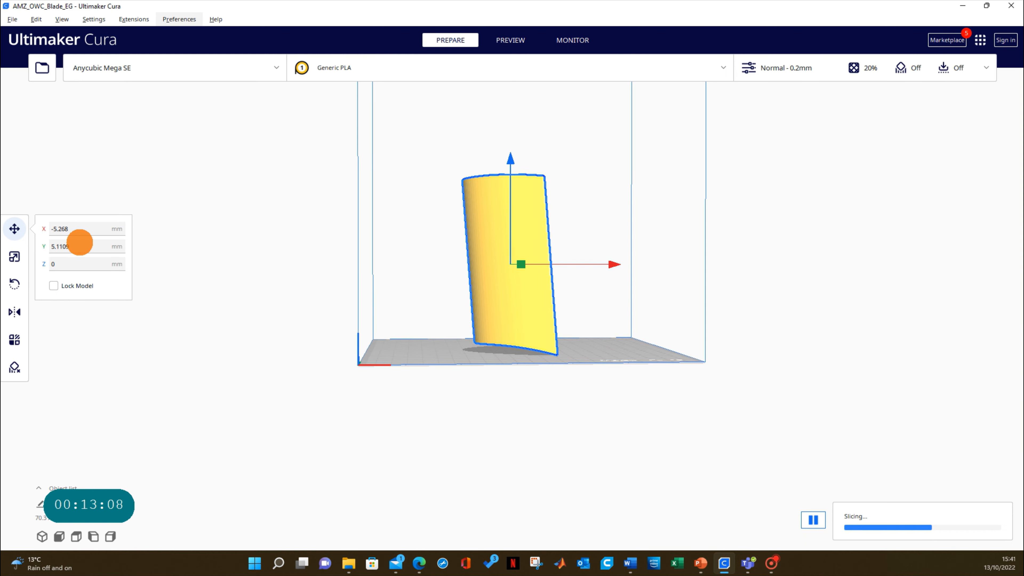
Reset the blade's rotation and rotate it about the X axis with snapping so that it stands upright, leaving it deselected
click(14, 257)
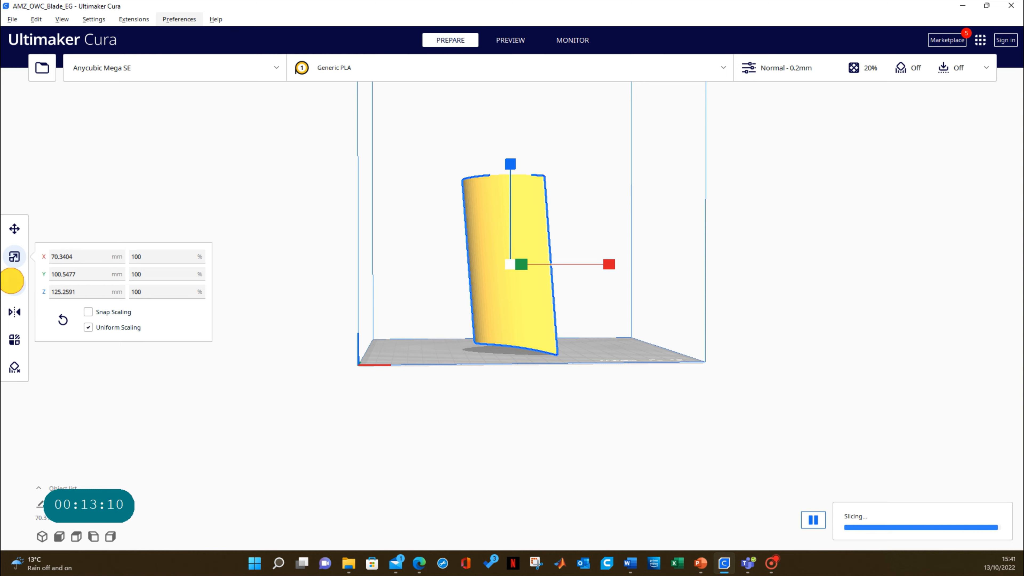
click(13, 282)
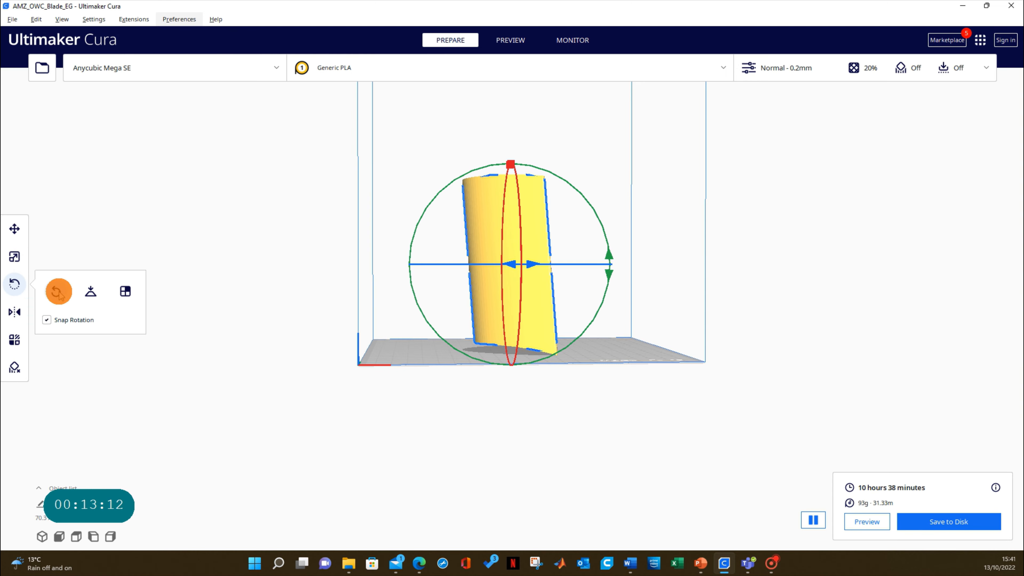
click(58, 291)
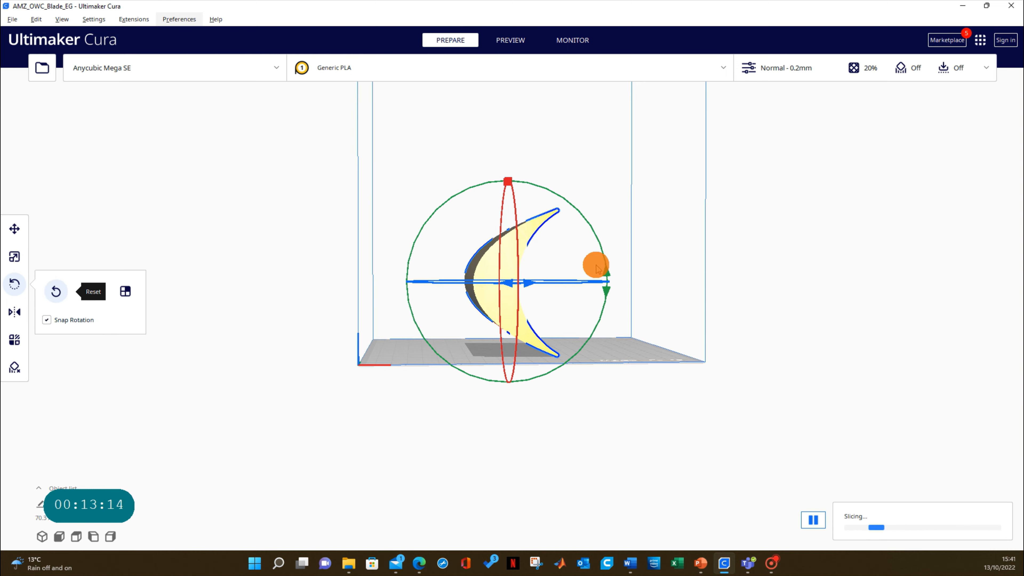
mouse_move(614, 269)
right_down()
mouse_move(628, 279)
mouse_move(594, 304)
mouse_move(454, 308)
mouse_move(498, 225)
right_up()
drag(499, 202, 429, 356)
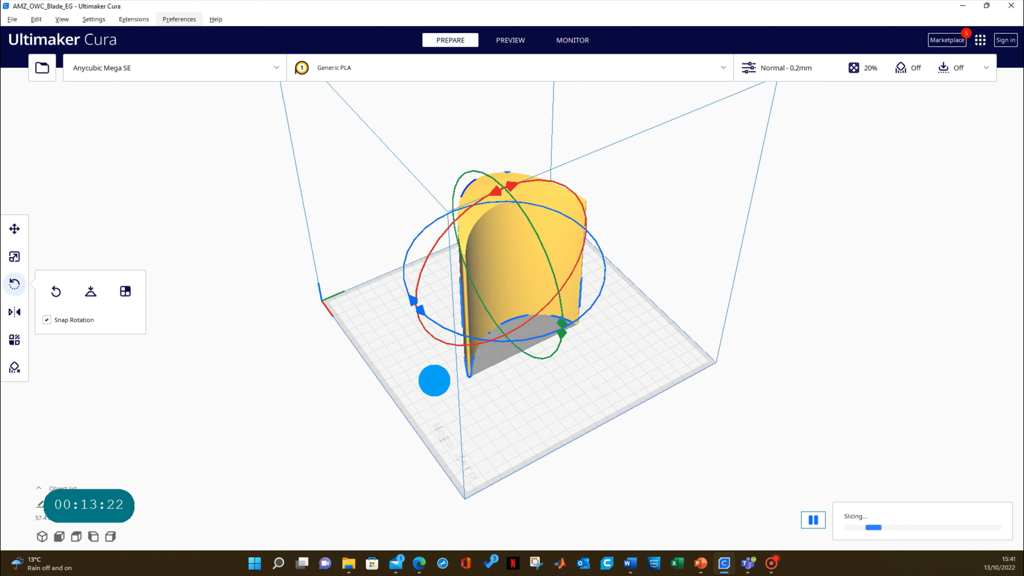
right_drag(434, 381, 526, 329)
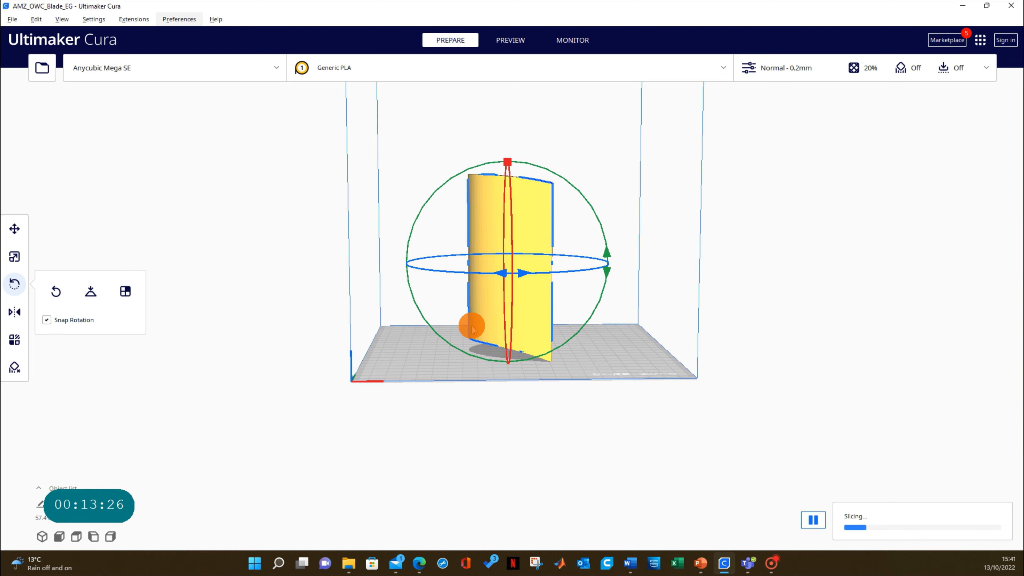
scroll(494, 359, up, 5)
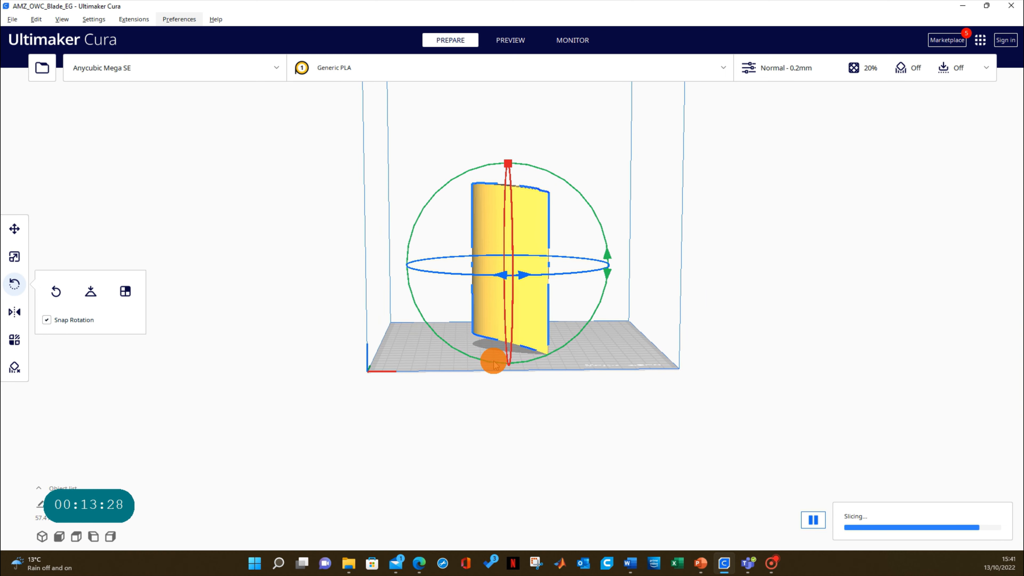
click(615, 380)
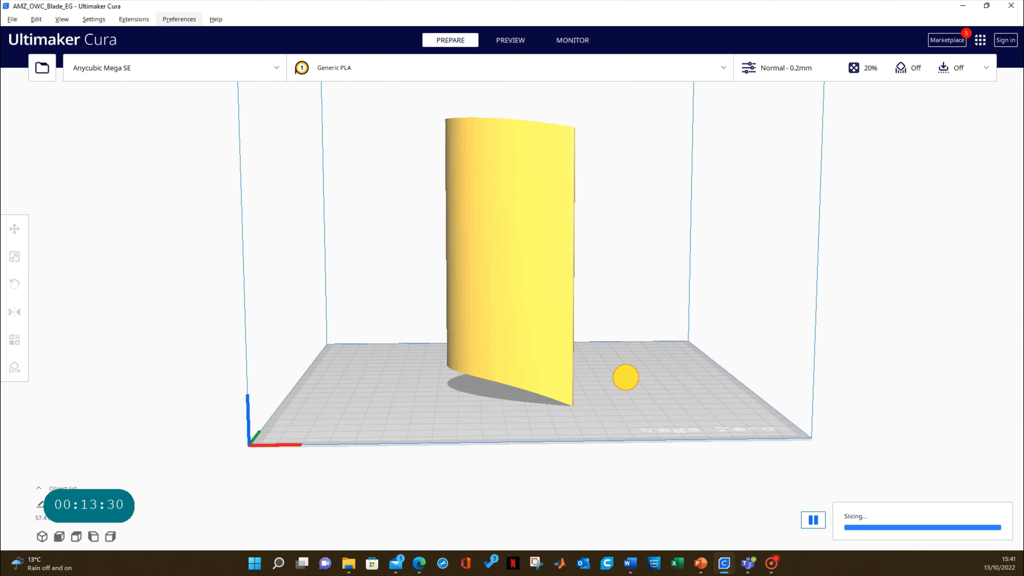
right_drag(624, 384, 603, 377)
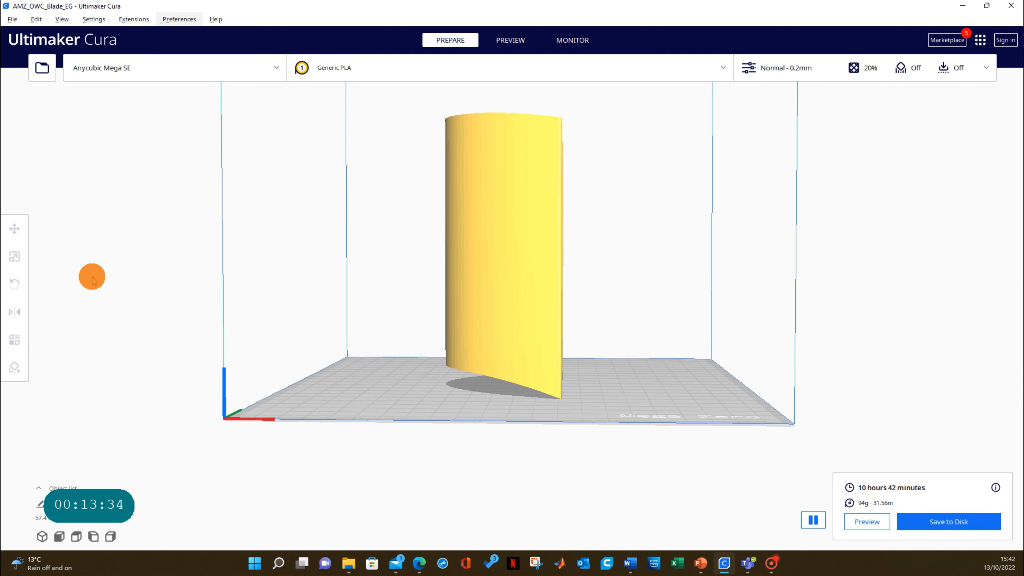
Try mirroring the blade along Z and along X, flipping it back after each attempt
click(514, 293)
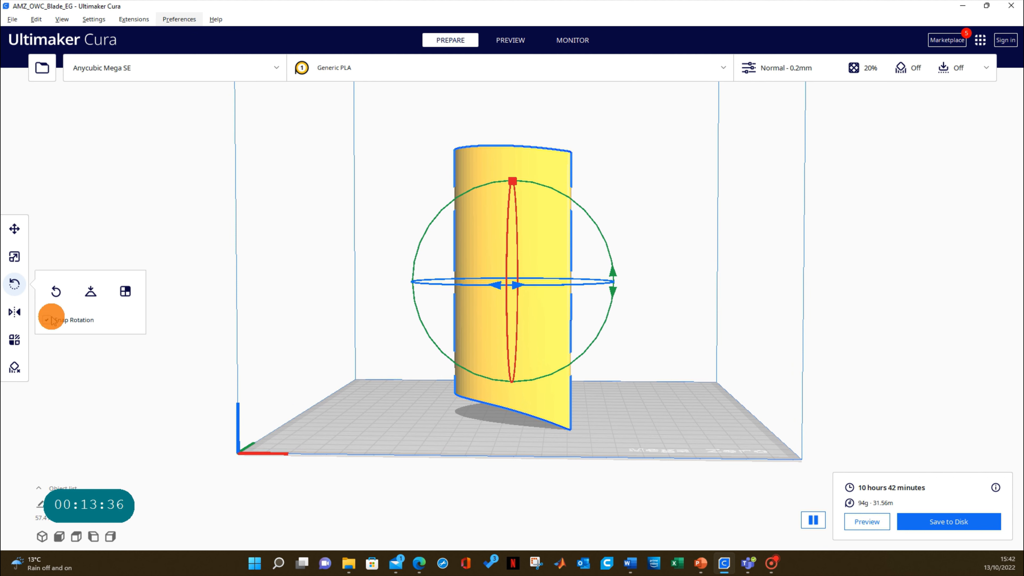
click(15, 312)
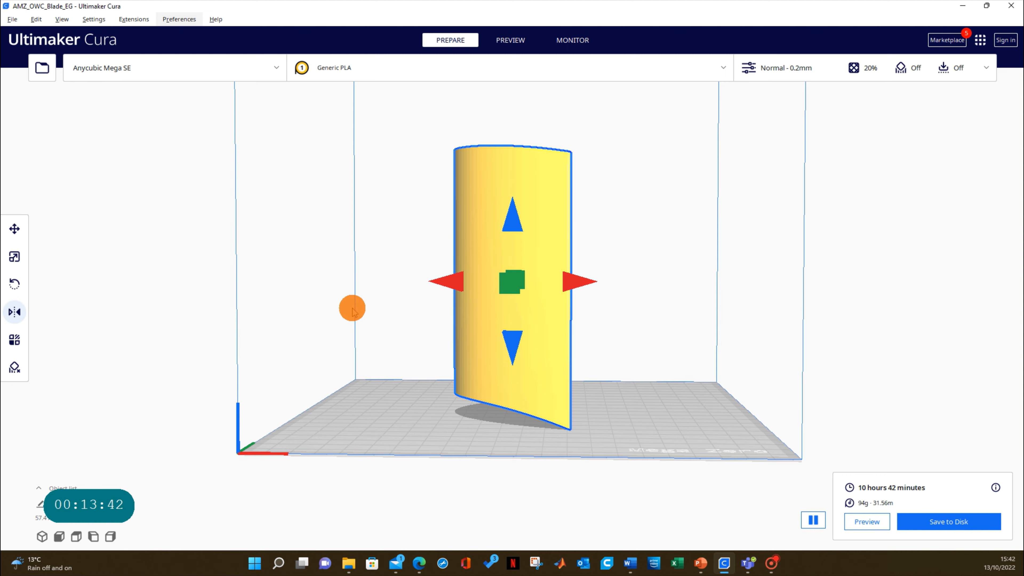
right_drag(616, 285, 513, 257)
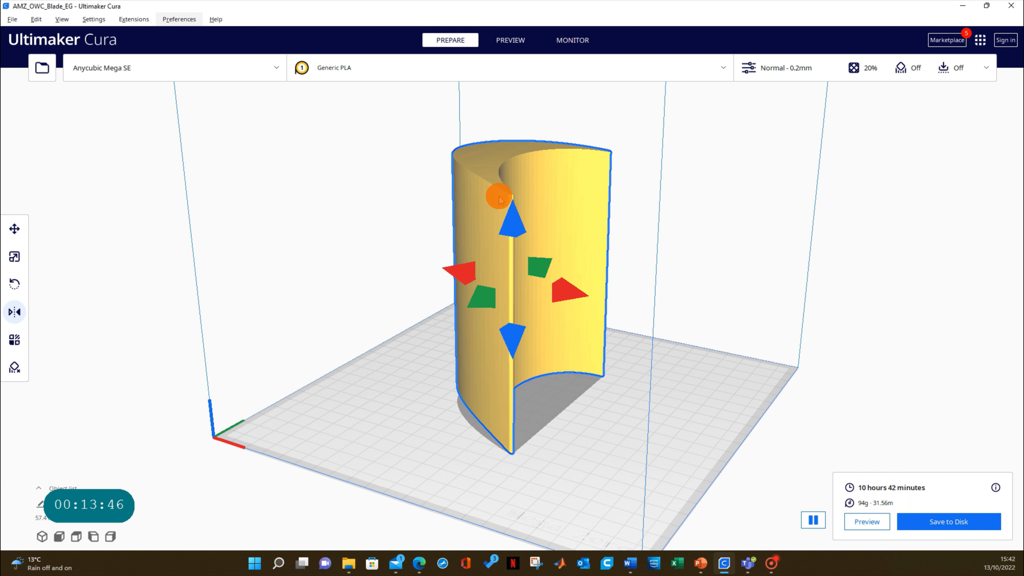
click(511, 213)
click(511, 214)
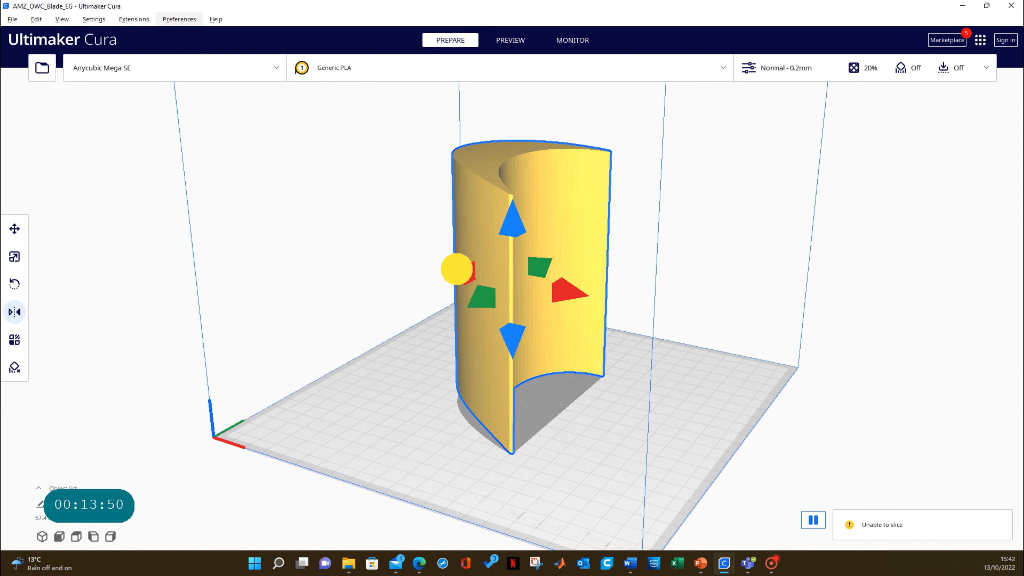
click(457, 269)
click(567, 289)
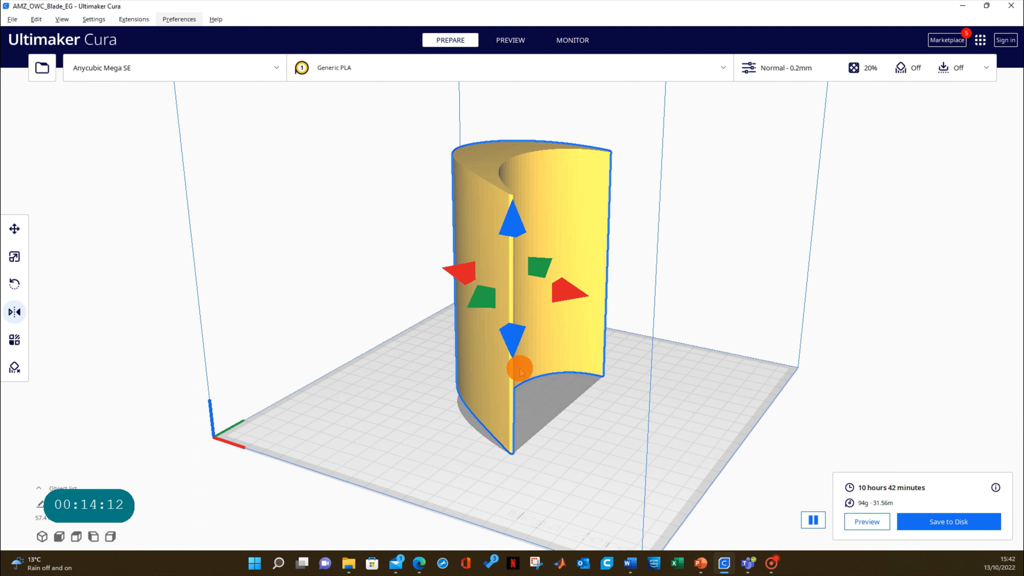
click(524, 350)
right_drag(528, 349, 623, 347)
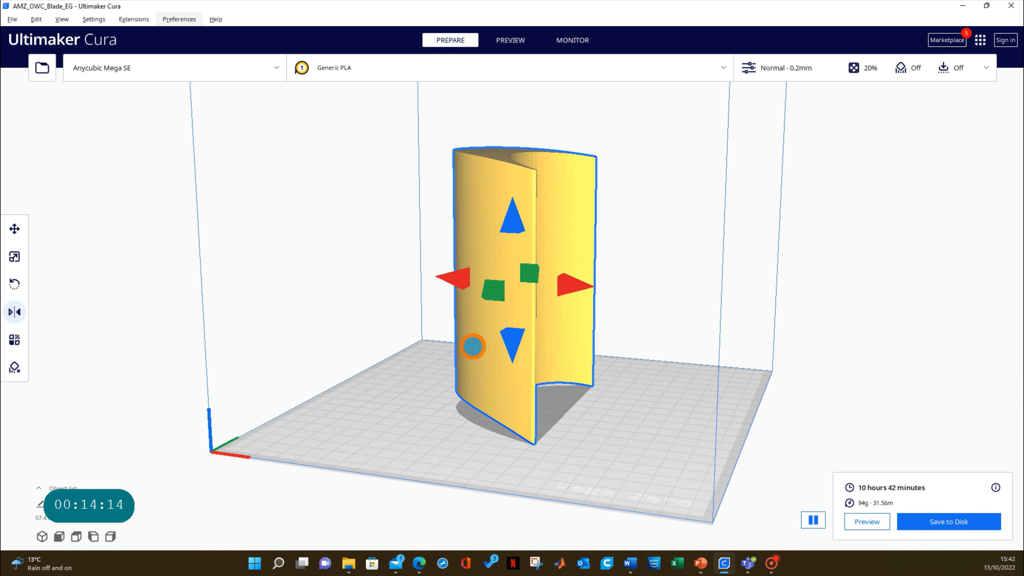
Open the per-model settings, and try placing a support blocker cube on the blade's outer curved face before deleting it
click(14, 339)
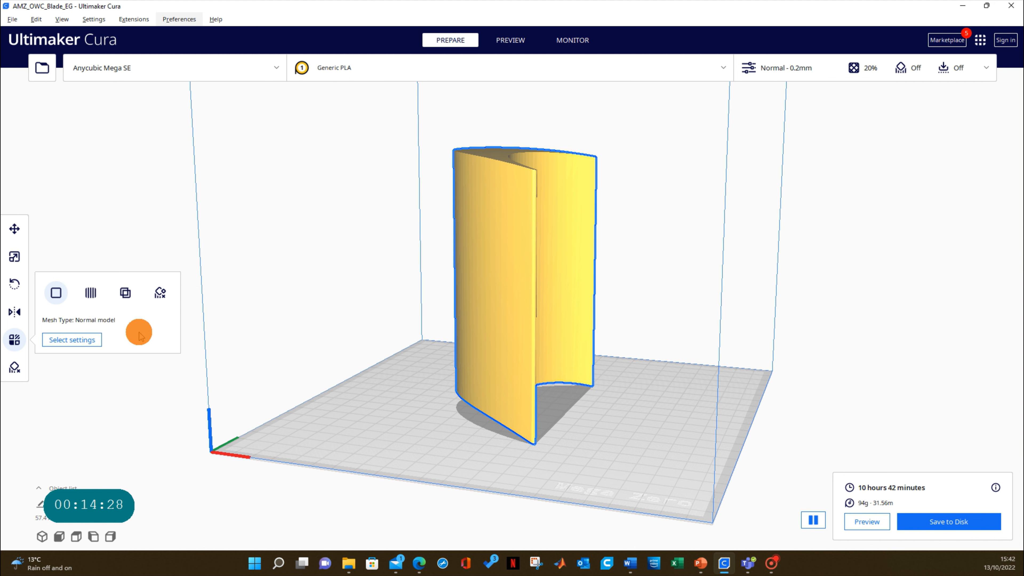
click(16, 367)
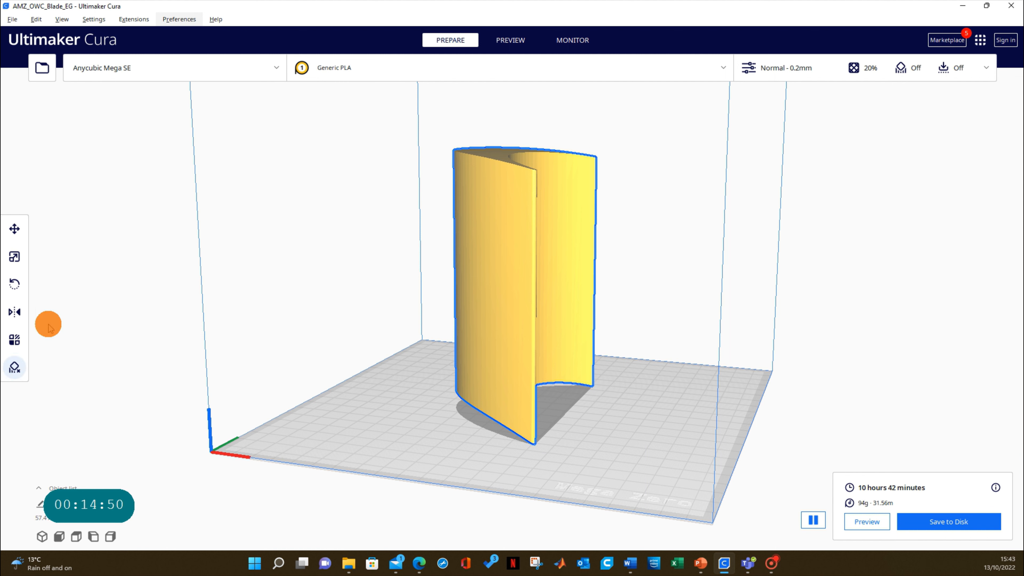
click(12, 366)
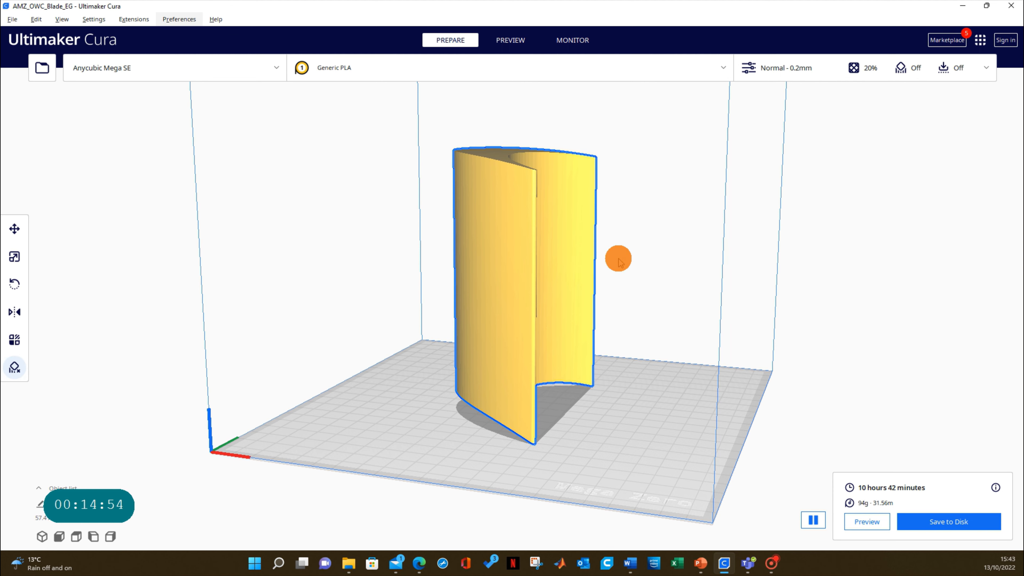
right_drag(631, 254, 550, 259)
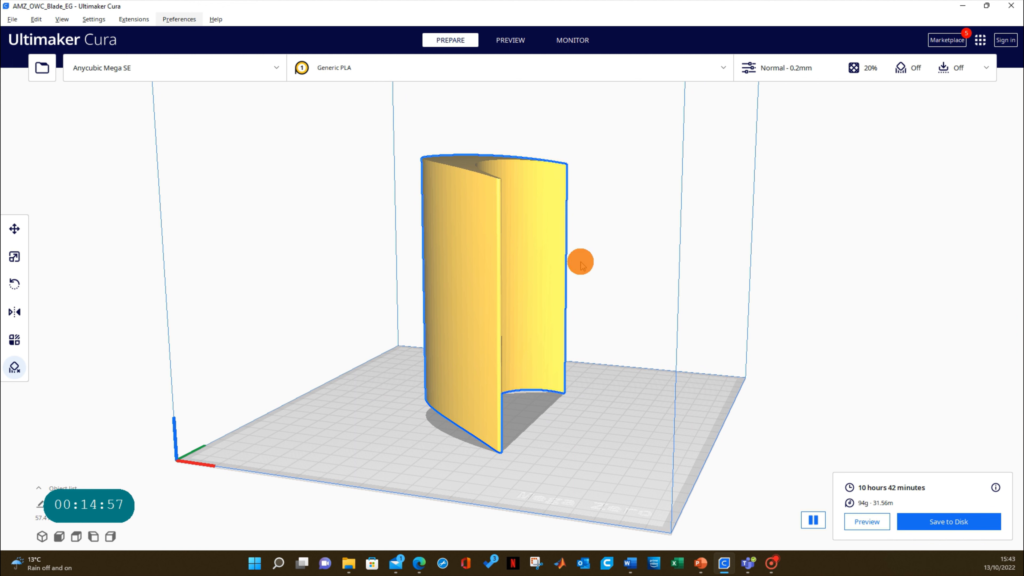
click(479, 229)
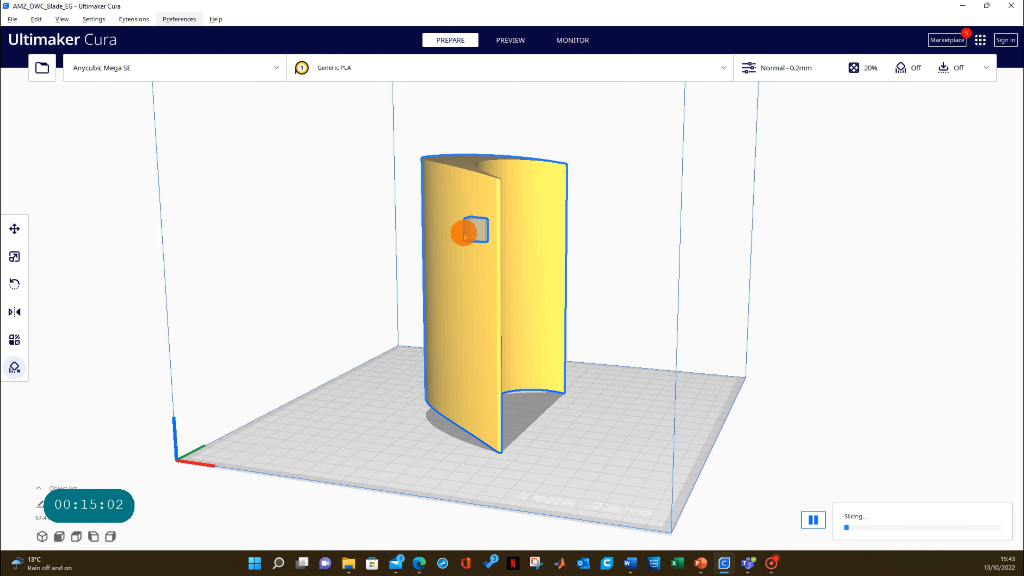
click(617, 211)
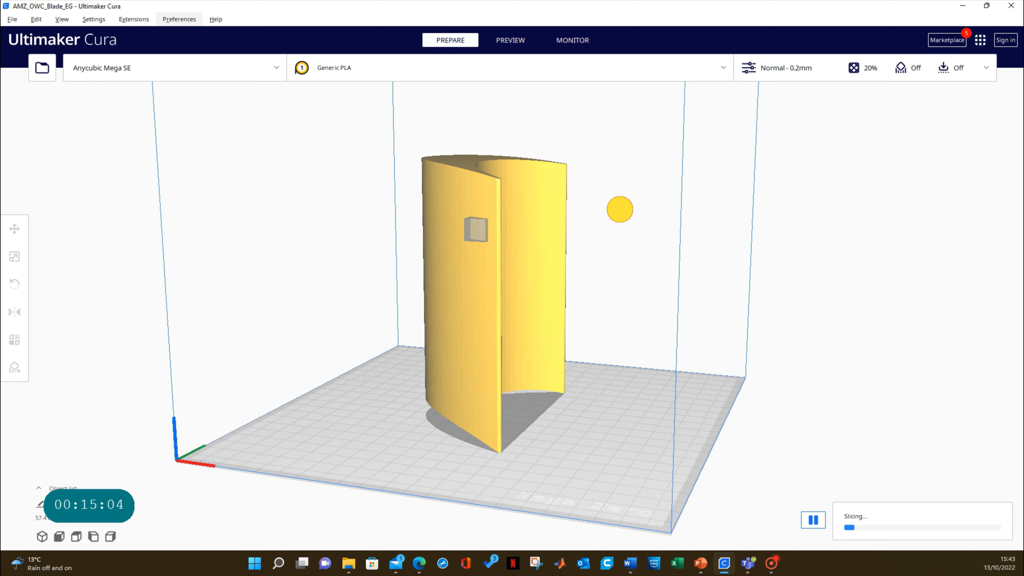
click(476, 233)
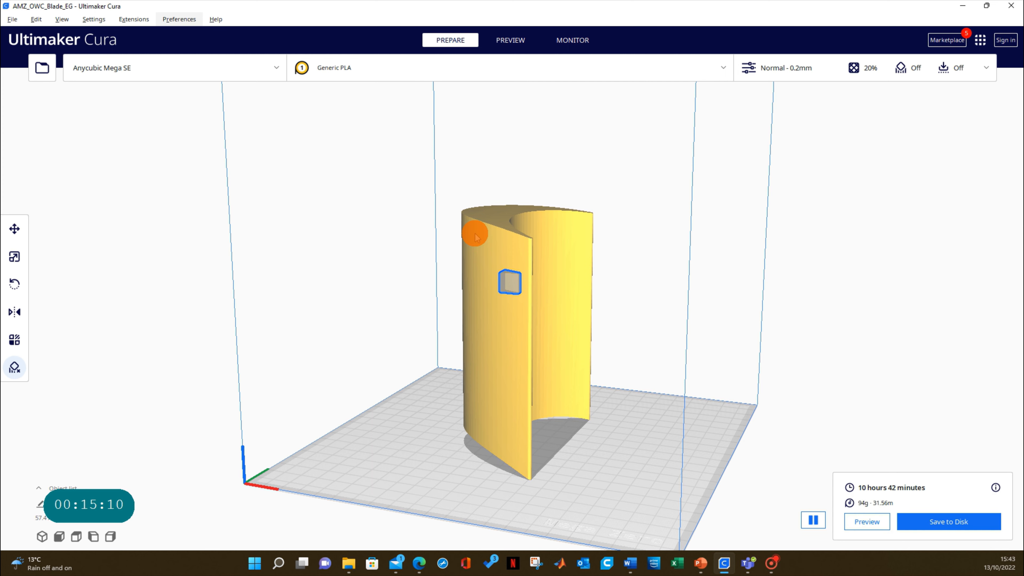
key(Delete)
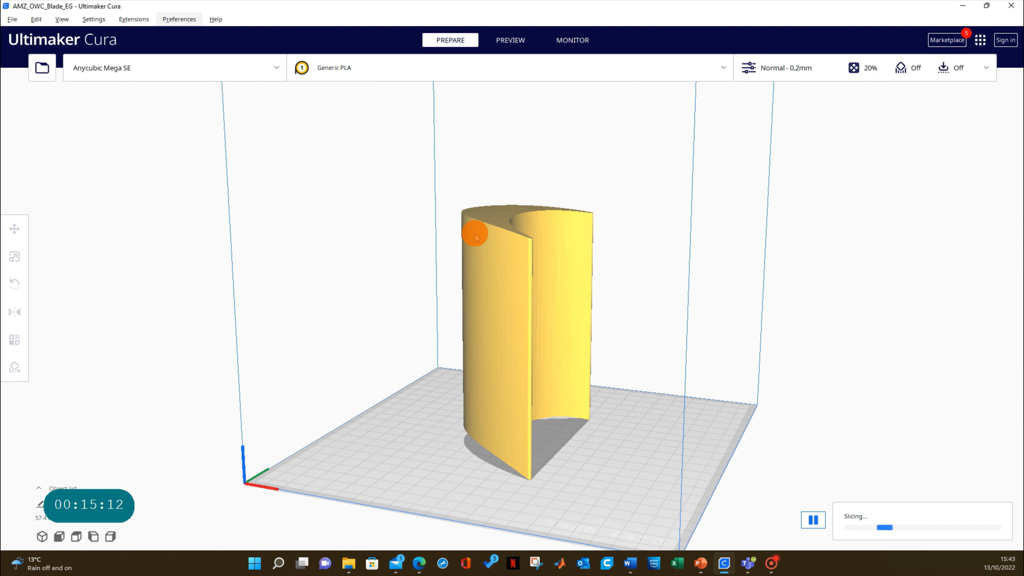
Multiply the upright blade with Multiply Selected to add one more copy beside it
click(519, 267)
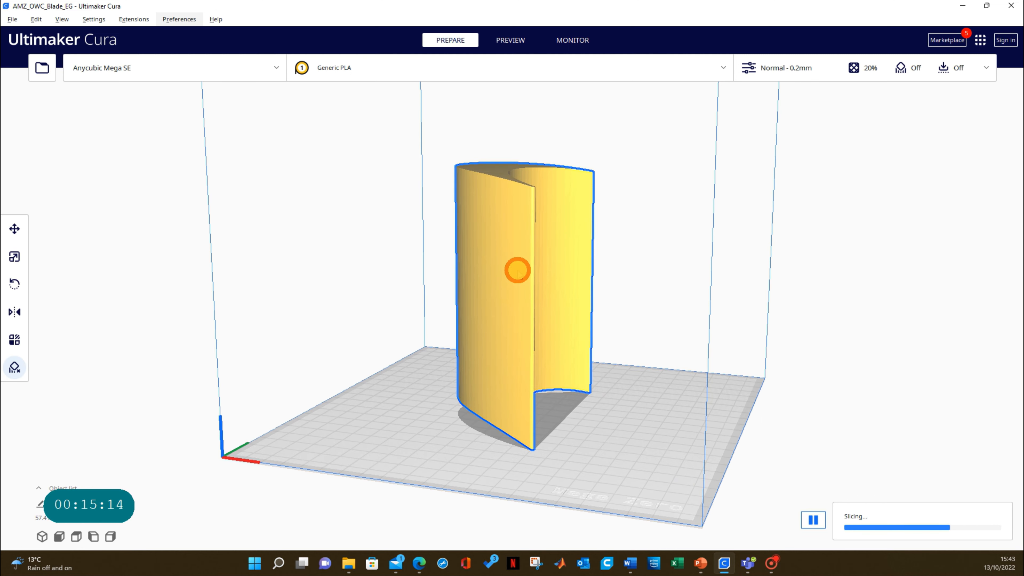
click(37, 20)
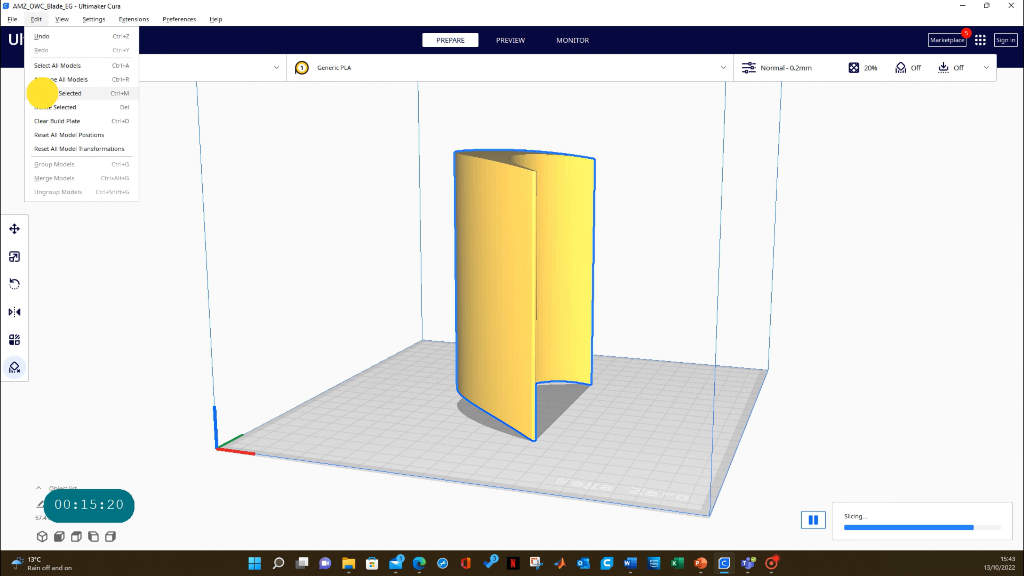
click(71, 95)
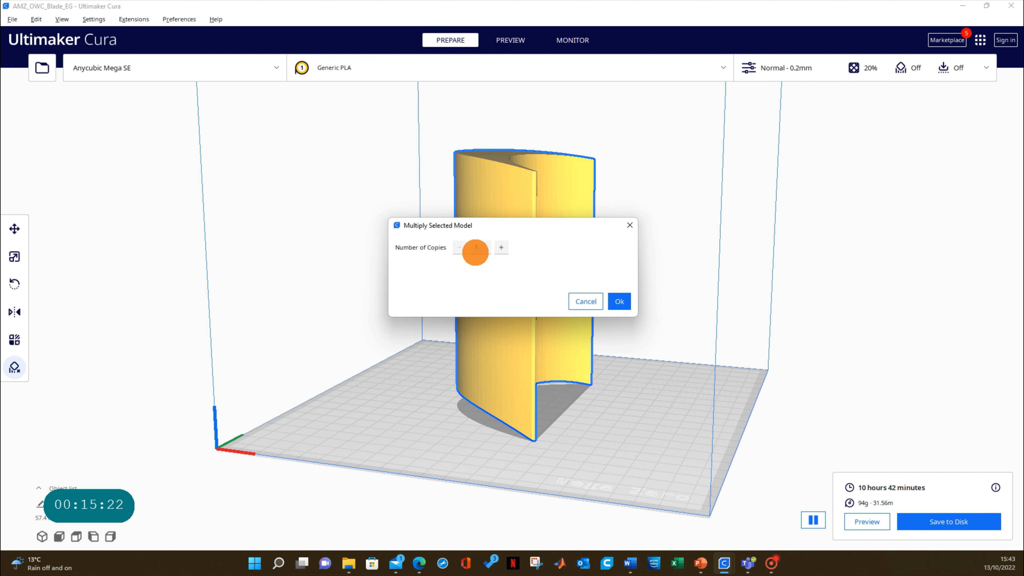
click(480, 247)
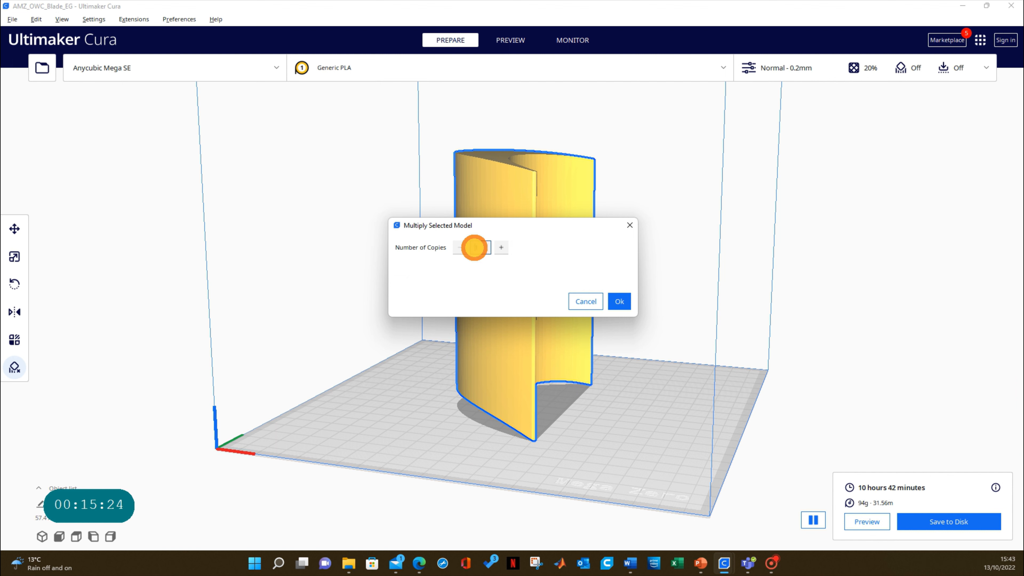
click(619, 301)
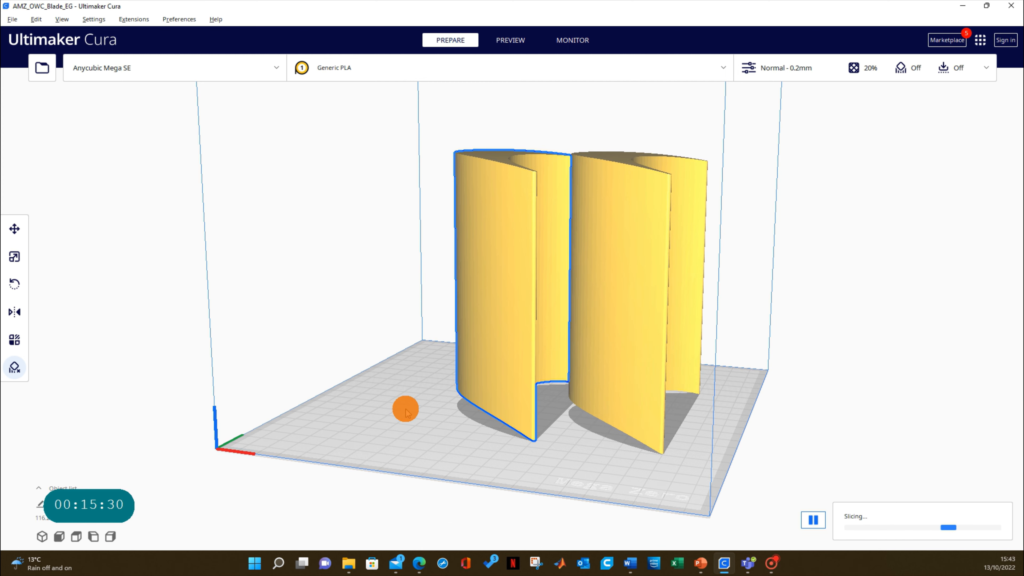
click(635, 298)
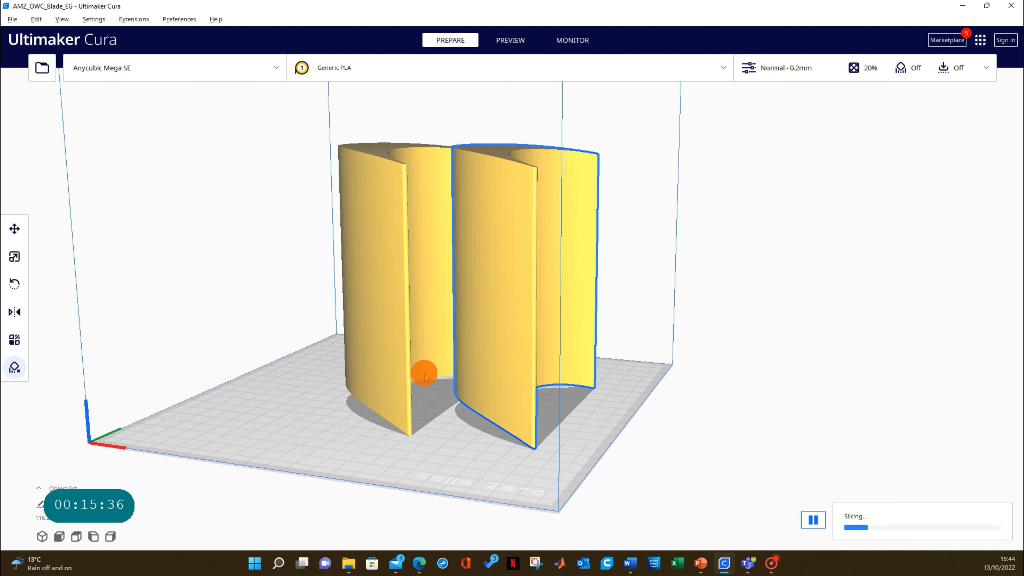
click(502, 184)
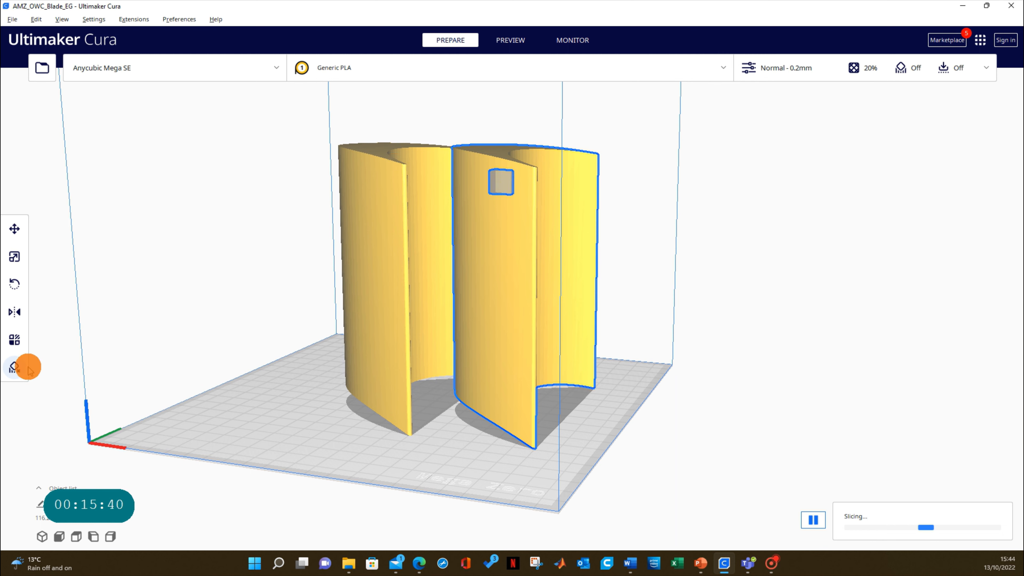
click(15, 233)
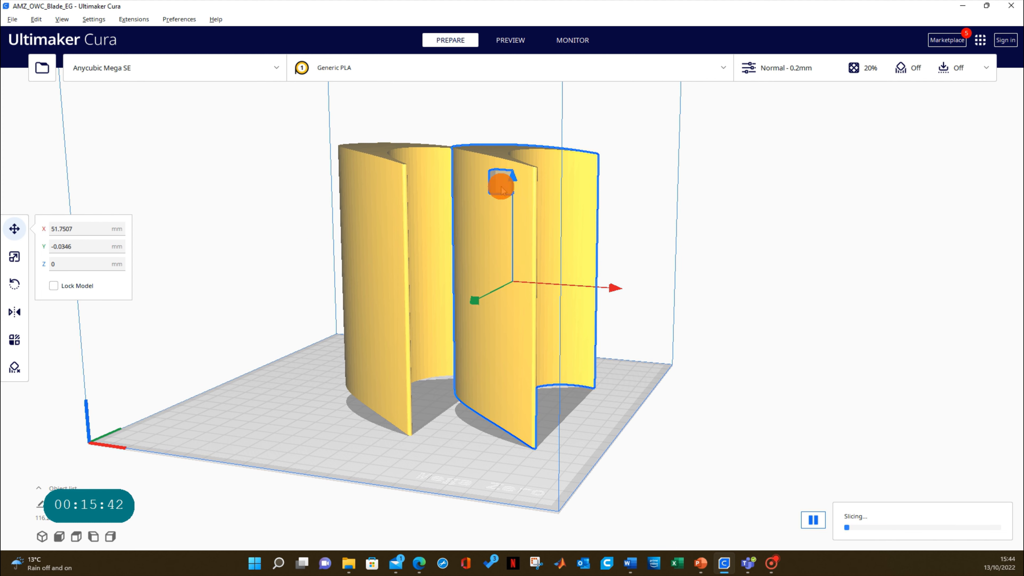
click(667, 224)
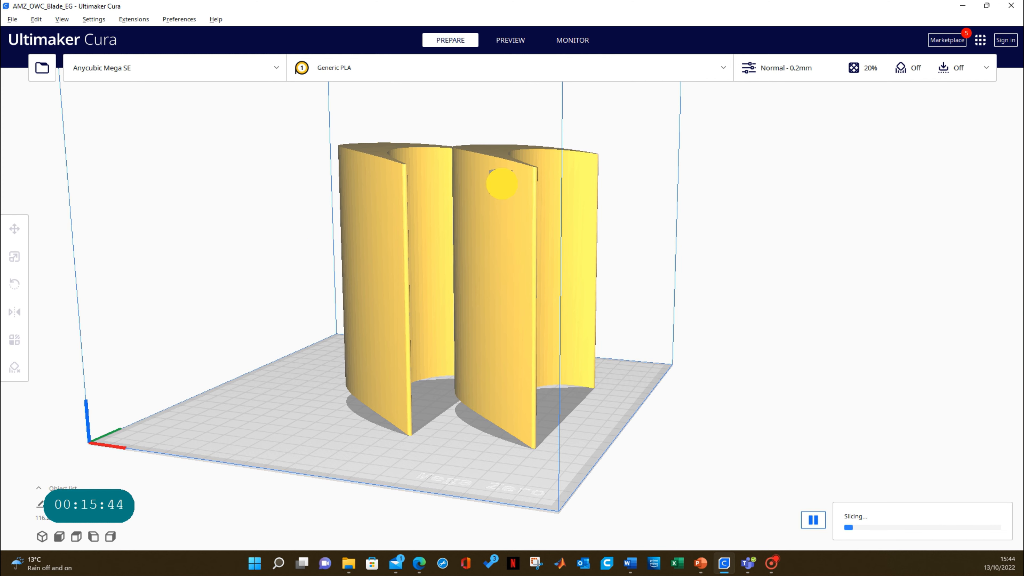
click(504, 182)
click(478, 244)
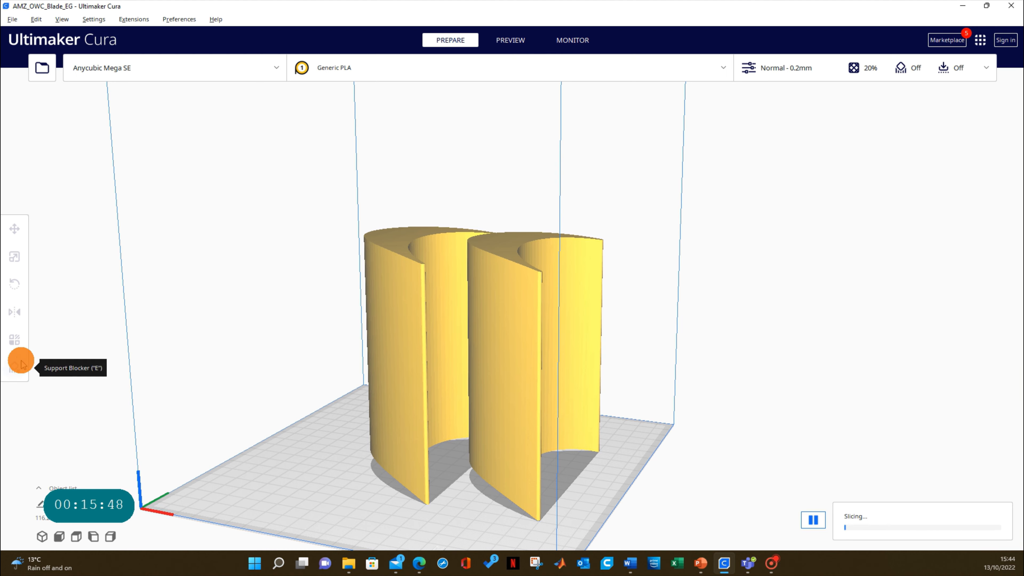
Mirror the copied blade along the X axis so that it faces the original blade
click(484, 358)
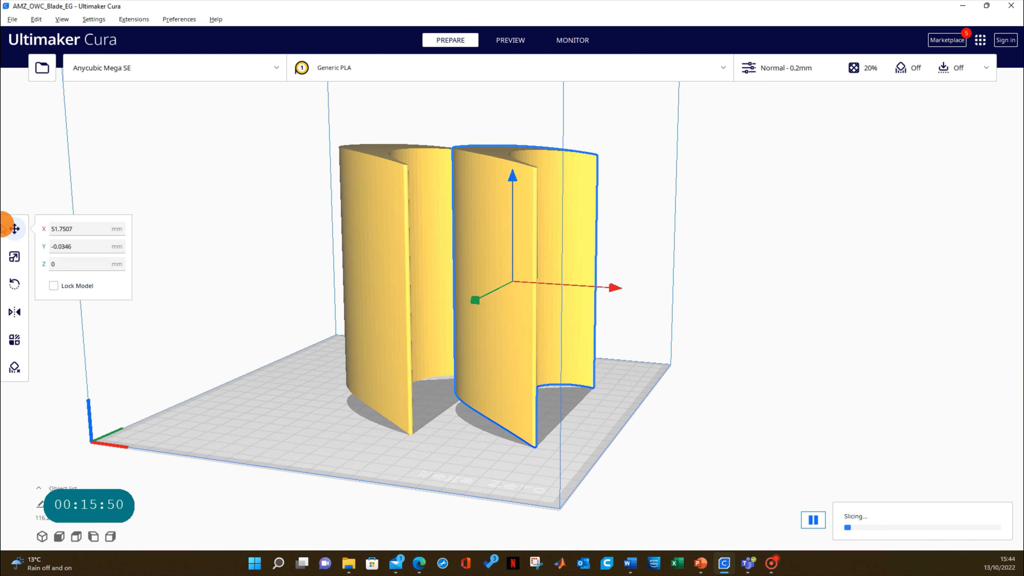
click(355, 238)
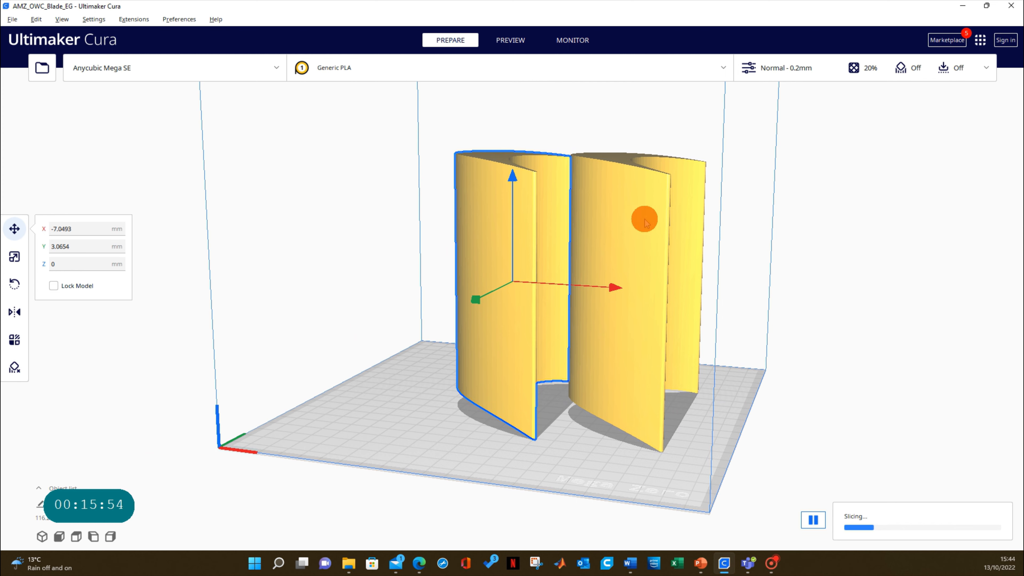
click(624, 199)
click(14, 312)
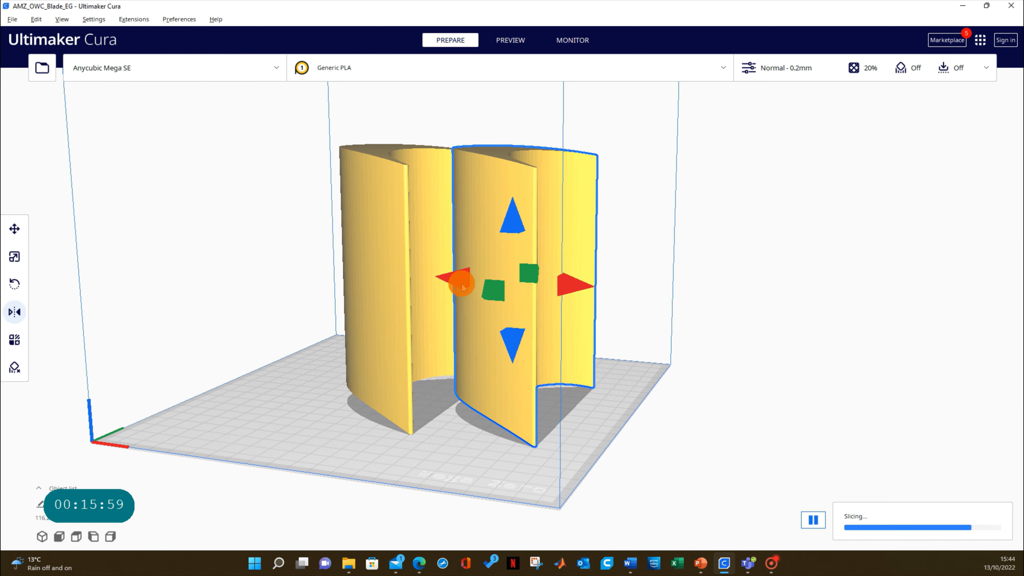
click(461, 283)
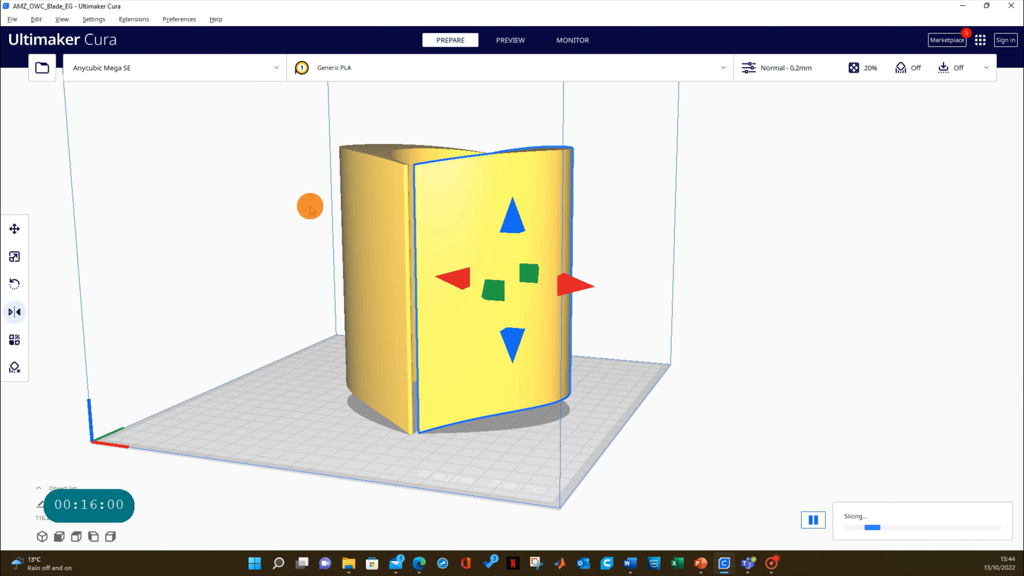
mouse_move(310, 207)
right_down()
mouse_move(284, 240)
mouse_move(311, 247)
right_up()
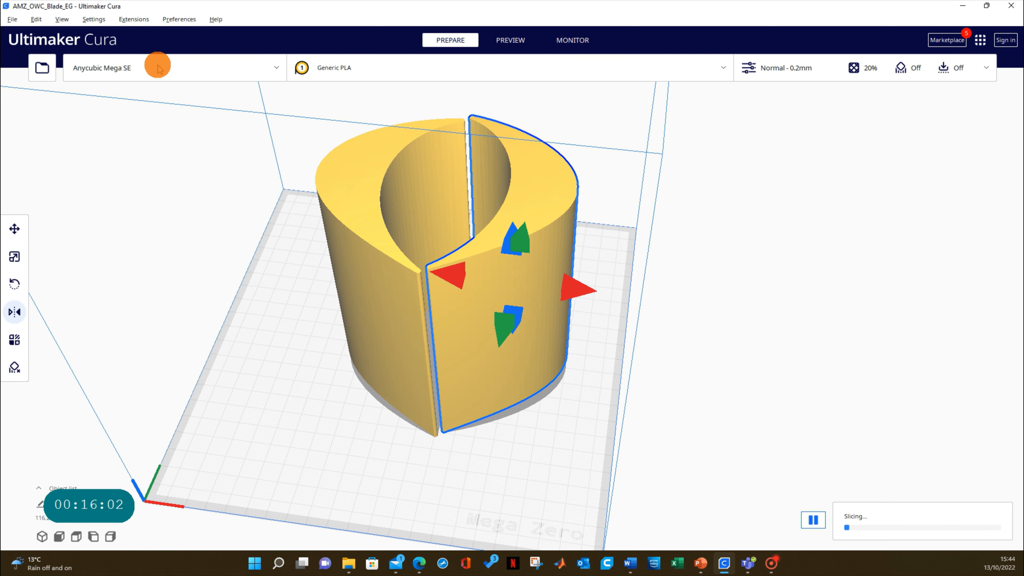
Delete the mirrored copy of the blade, keeping the original on the build plate
click(36, 19)
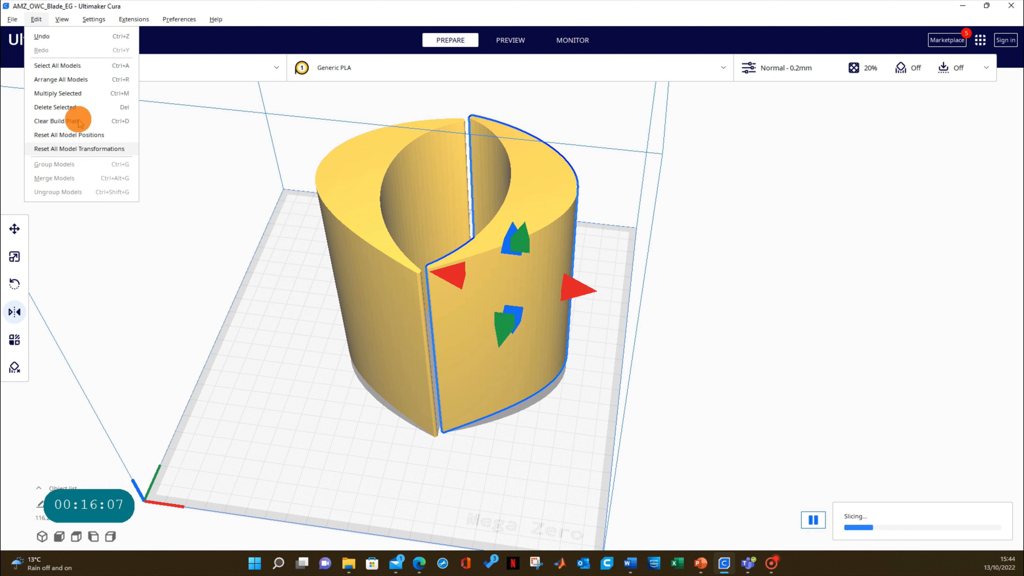
click(674, 205)
click(547, 202)
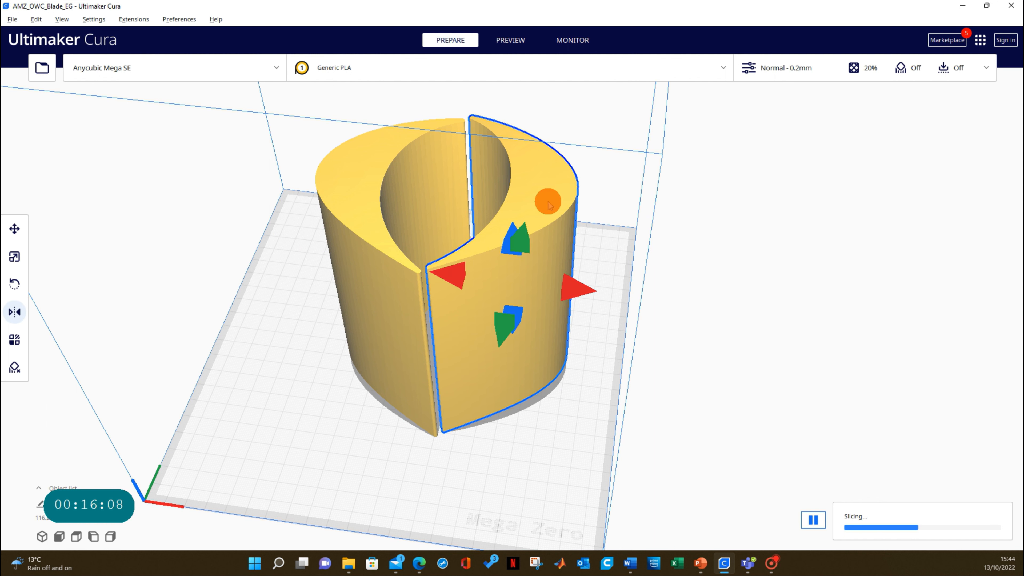
click(36, 19)
click(64, 106)
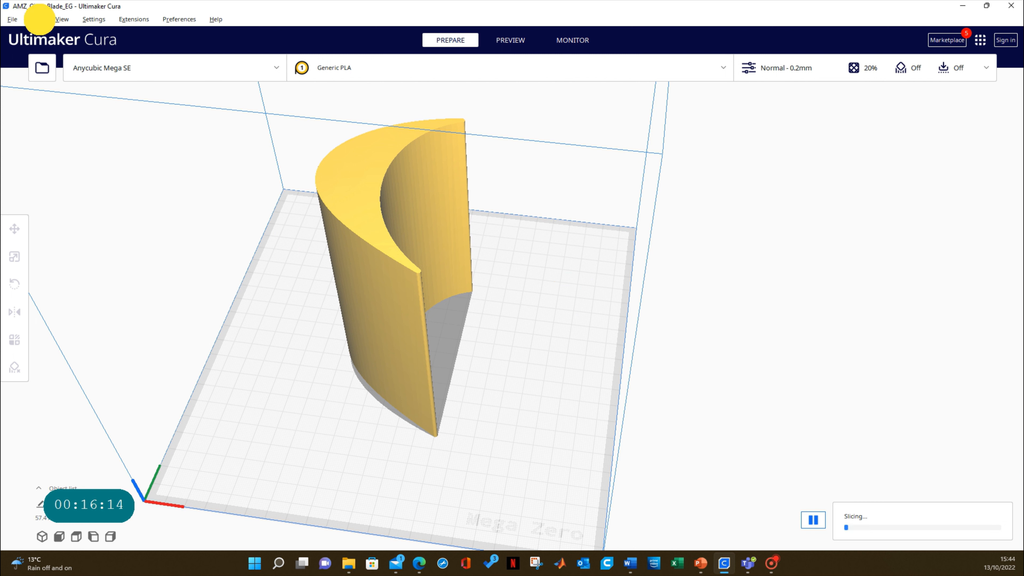
click(36, 19)
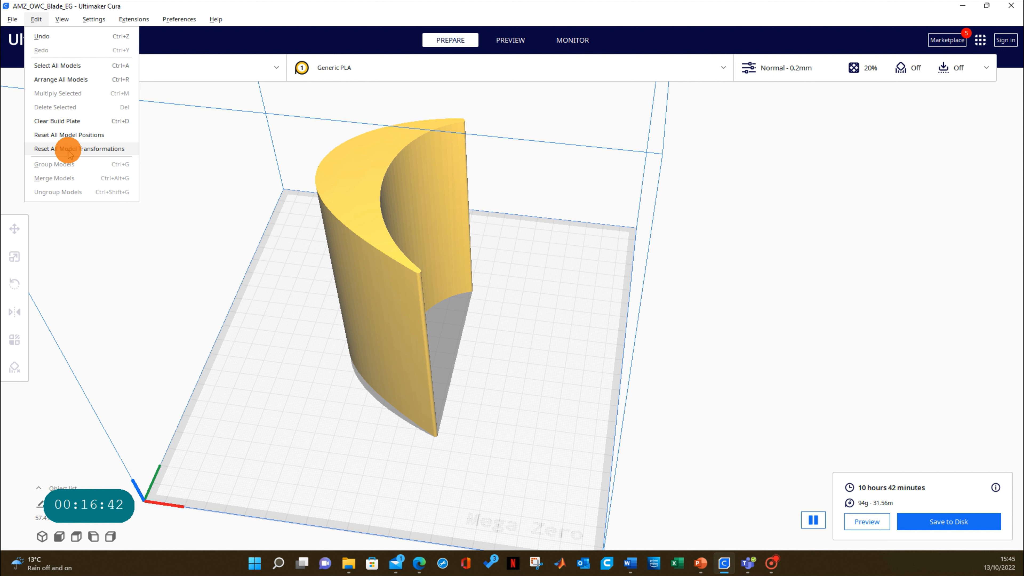
click(428, 213)
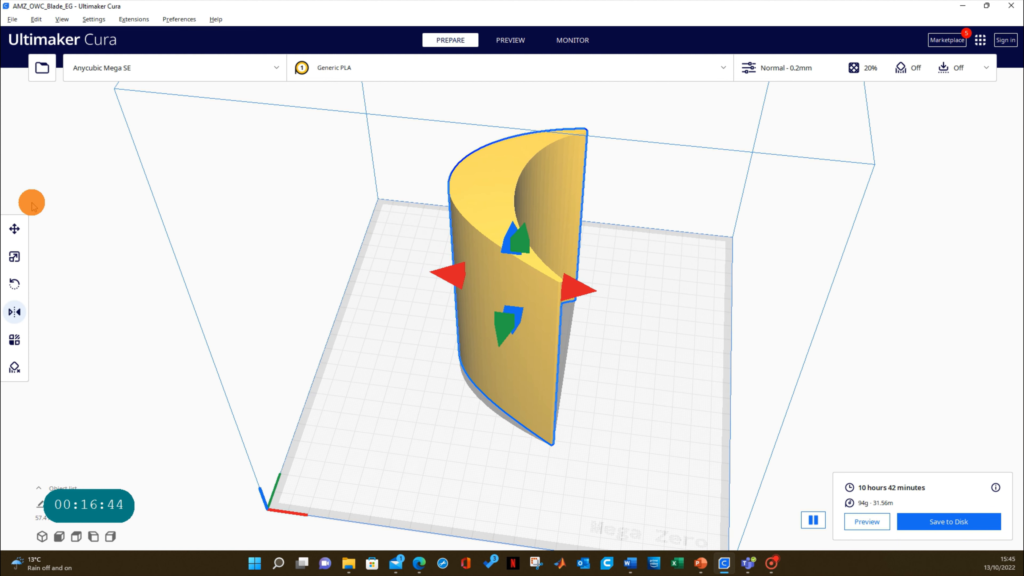
click(14, 256)
click(14, 228)
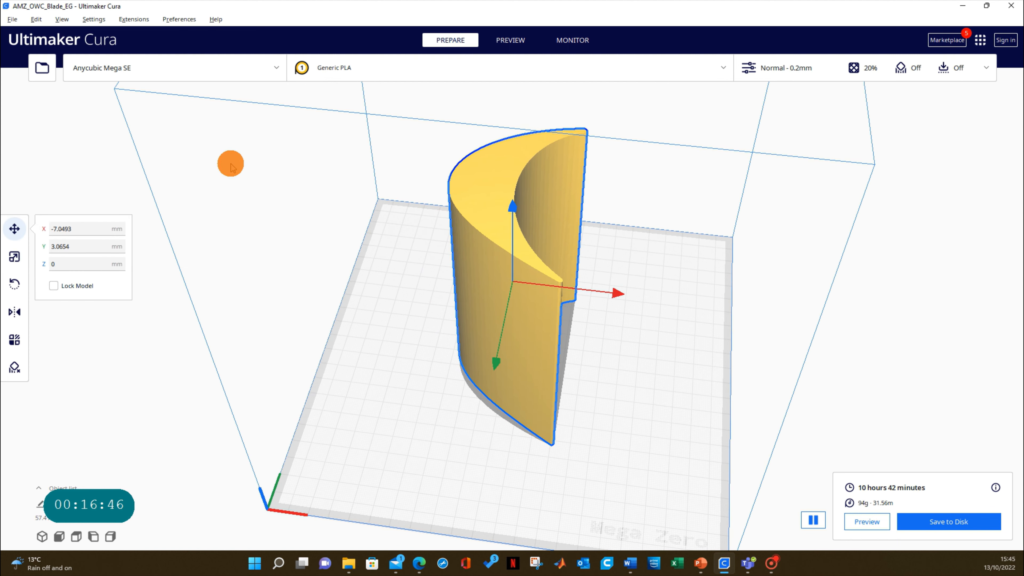
click(62, 20)
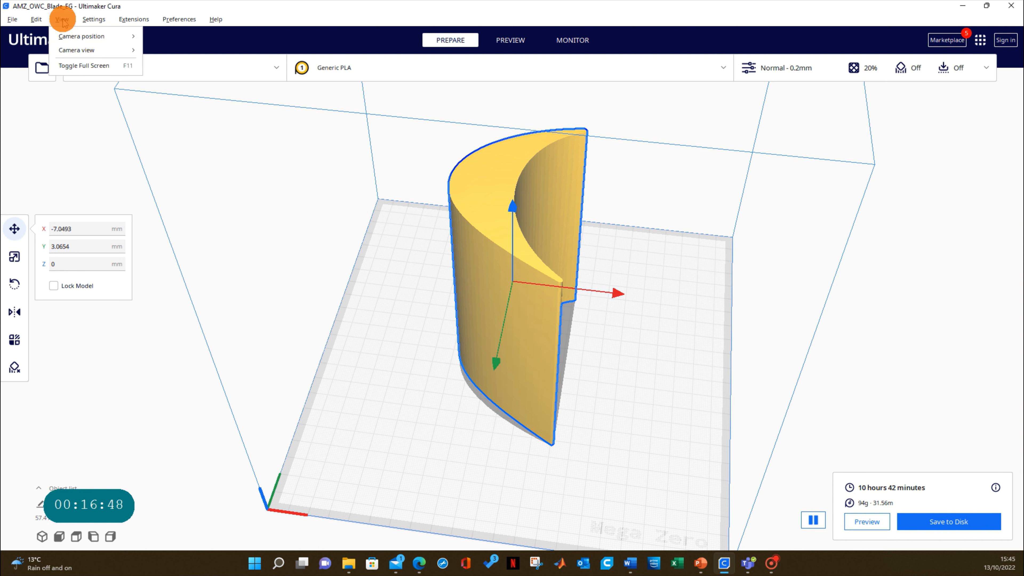
mouse_move(76, 38)
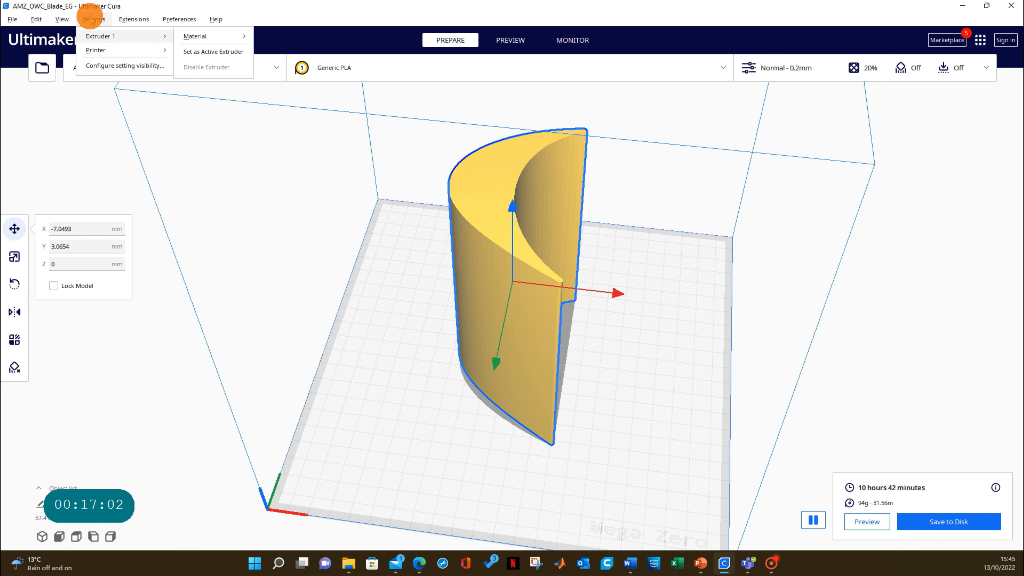
Add a Calibration Cube from the calibration parts to the build plate
mouse_move(135, 21)
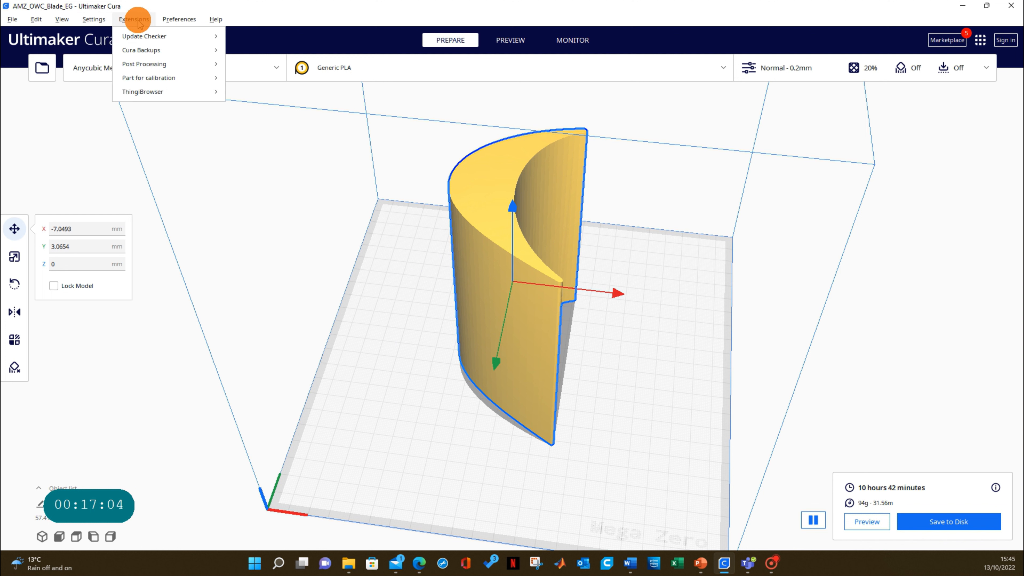
mouse_move(150, 41)
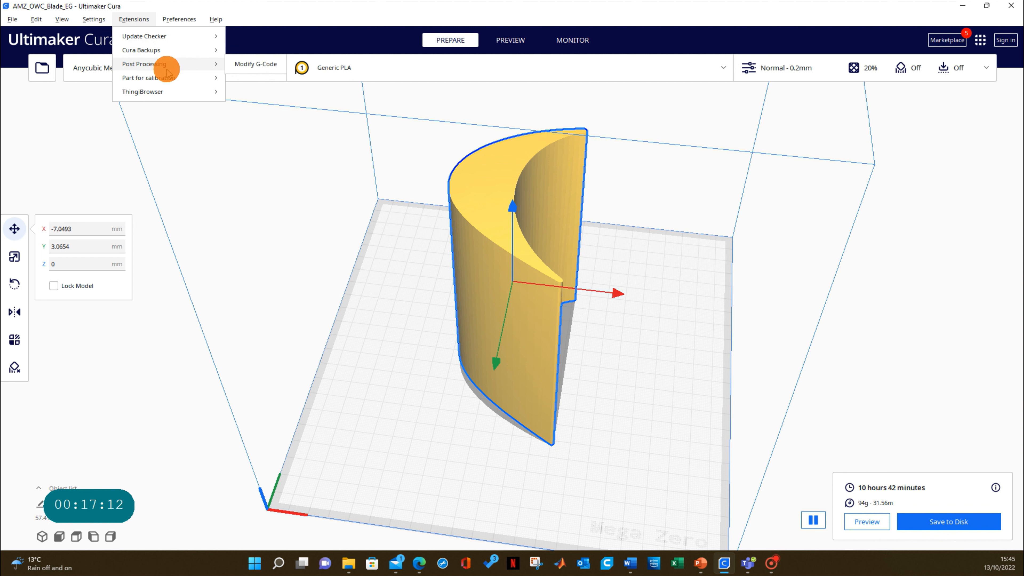
mouse_move(140, 95)
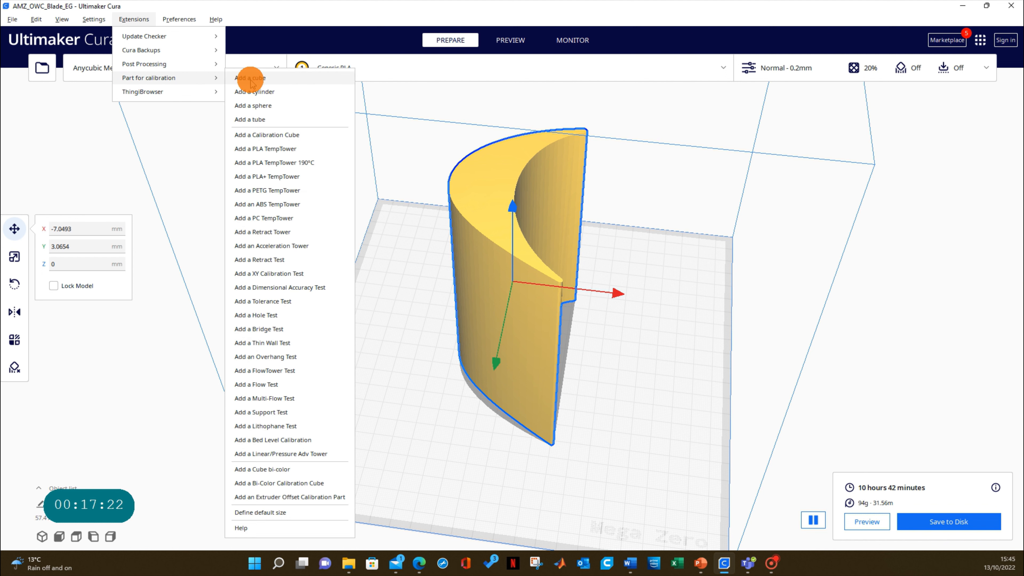
click(258, 135)
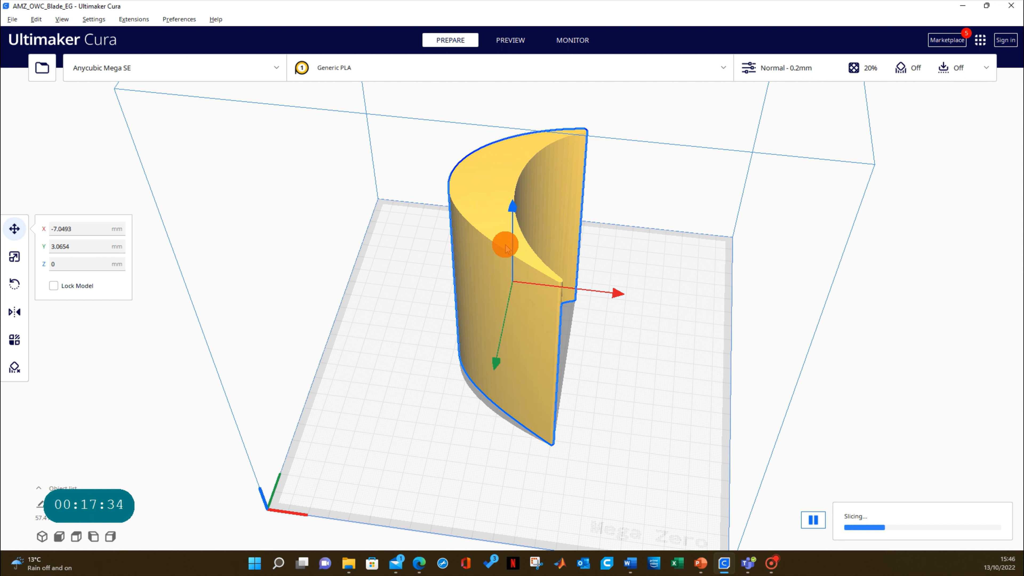
Delete the blade model, leaving only the calibration cube on the build plate
right_drag(605, 369, 542, 323)
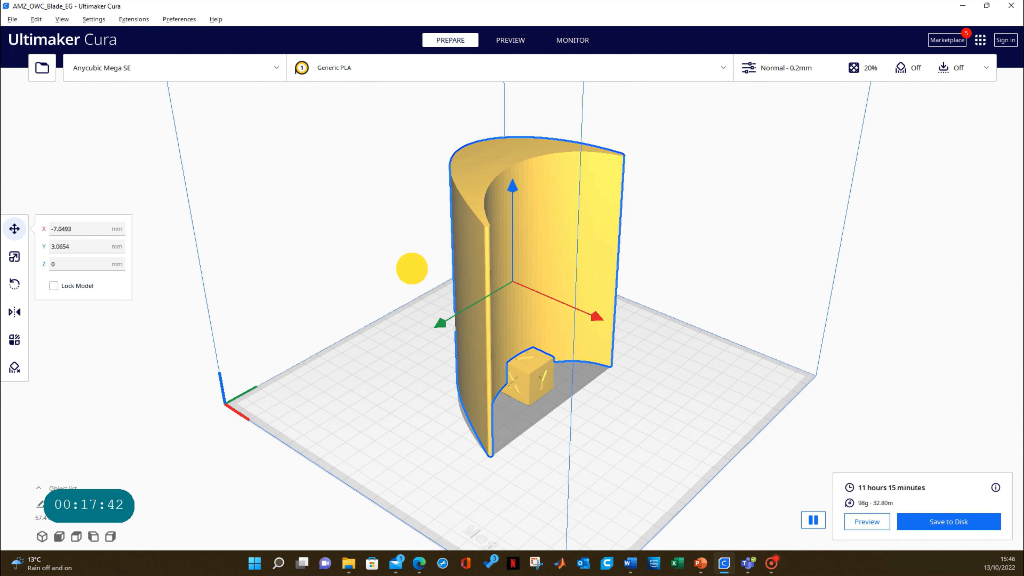
click(411, 269)
click(481, 268)
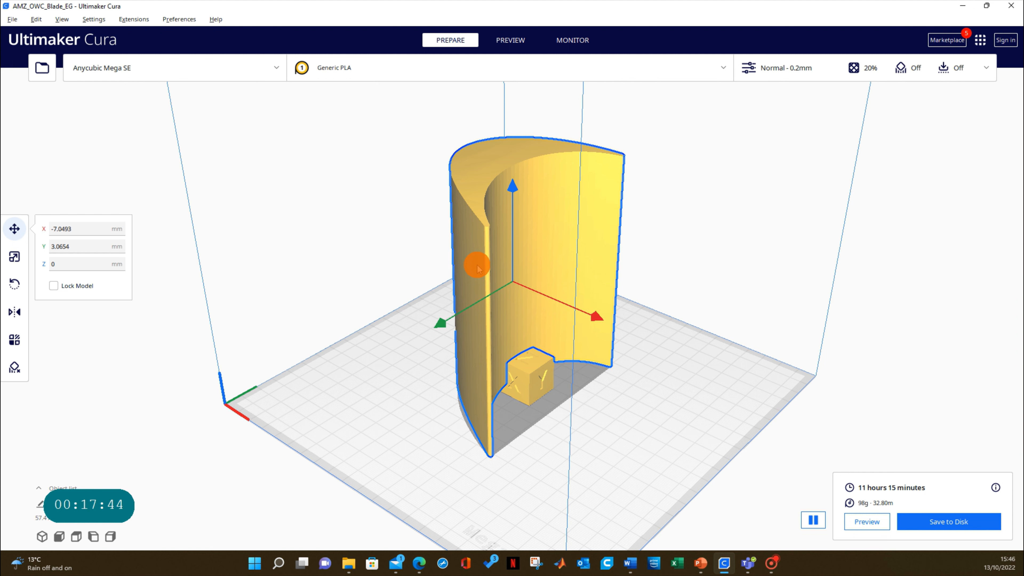
key(Delete)
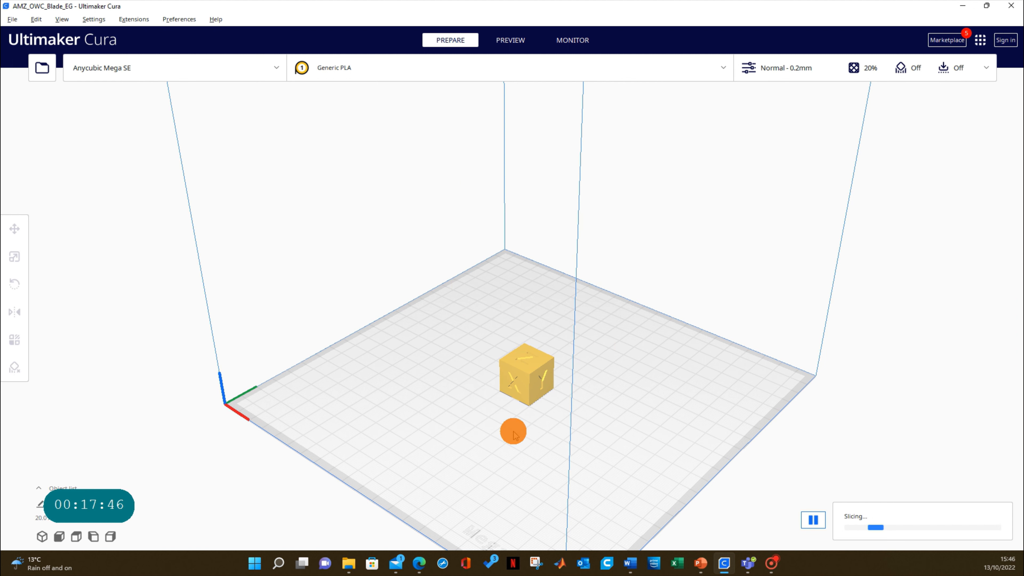
Examine the calibration cube and its engraved axis letters up close
scroll(514, 434, up, 3)
middle_drag(507, 439, 497, 347)
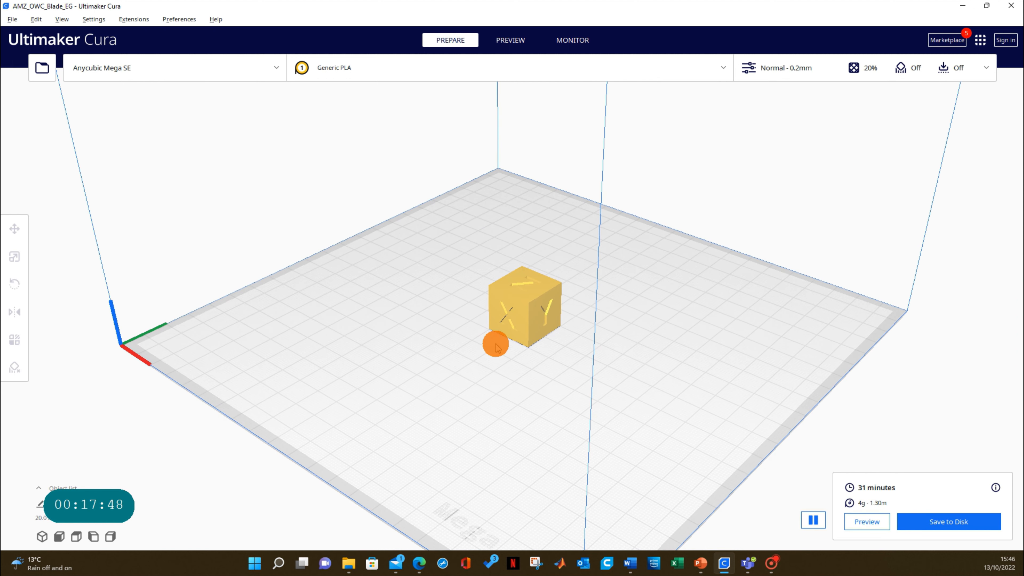
scroll(514, 379, down, 1)
scroll(514, 379, up, 2)
scroll(514, 380, down, 1)
scroll(516, 380, up, 3)
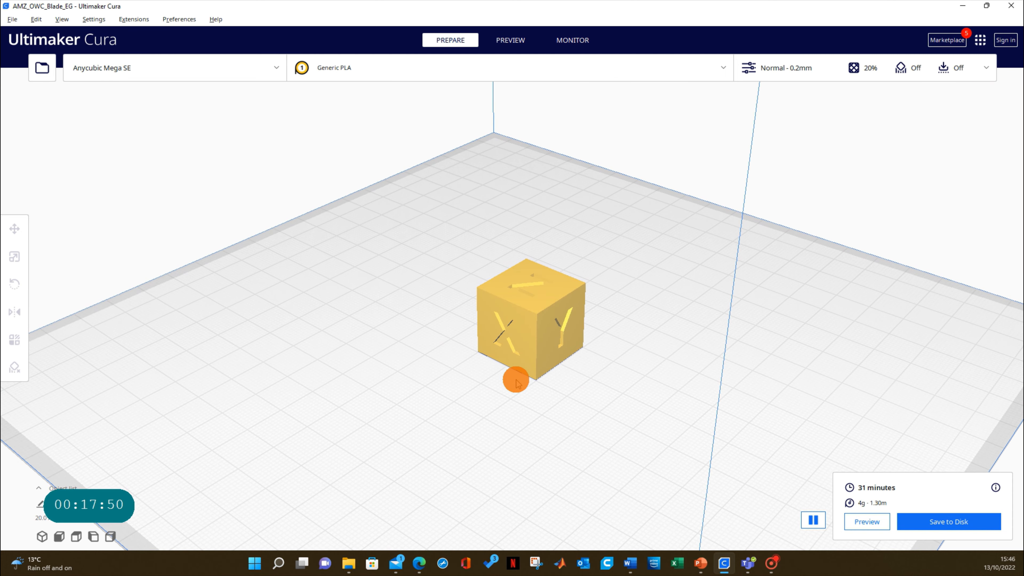
right_drag(475, 402, 500, 407)
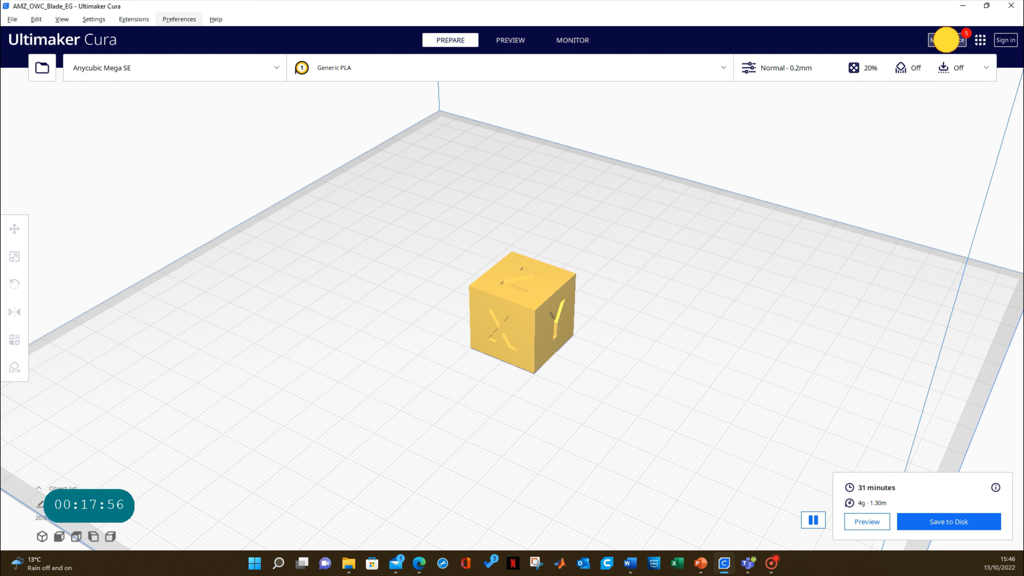
Search the Marketplace plugins for "calibration"
click(946, 41)
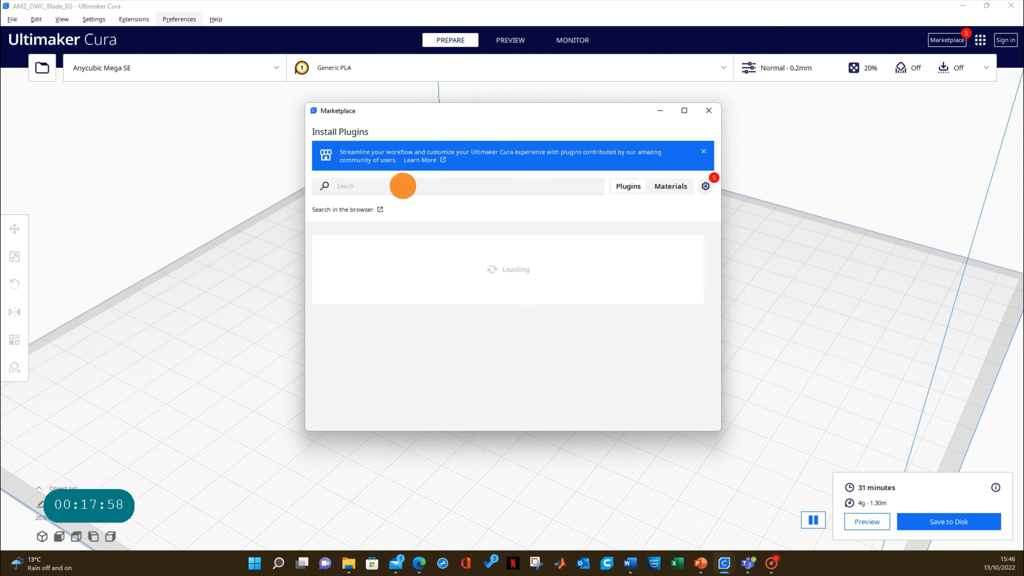
text(co)
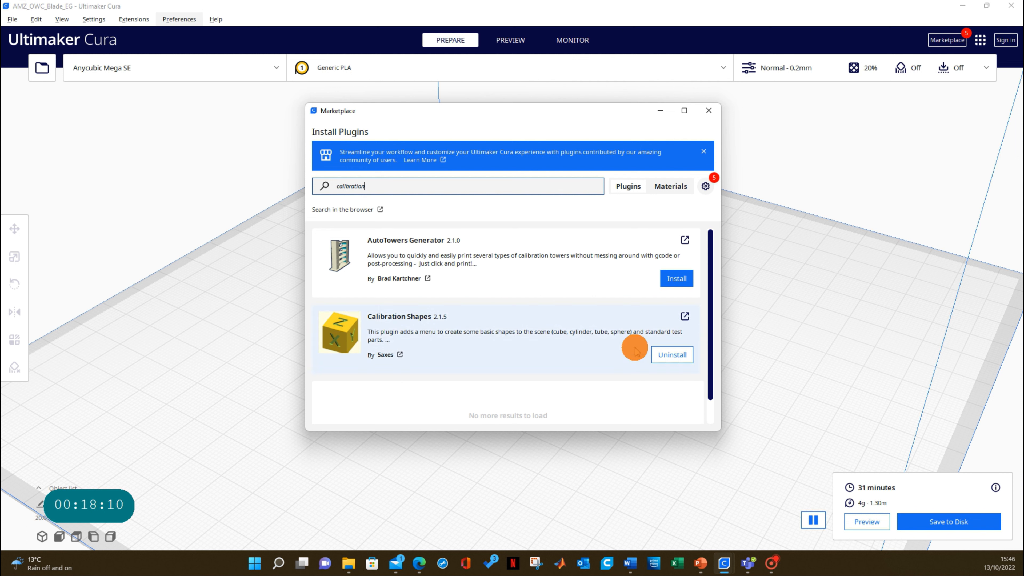
Try to install the AutoTowers Generator plugin, decline its licence agreement and close the Marketplace
click(671, 363)
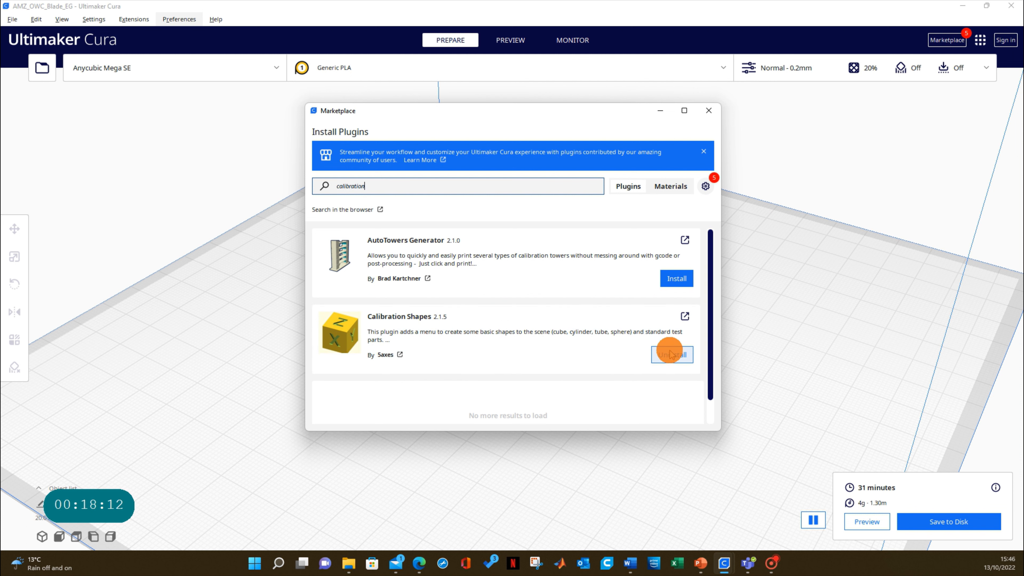
click(676, 278)
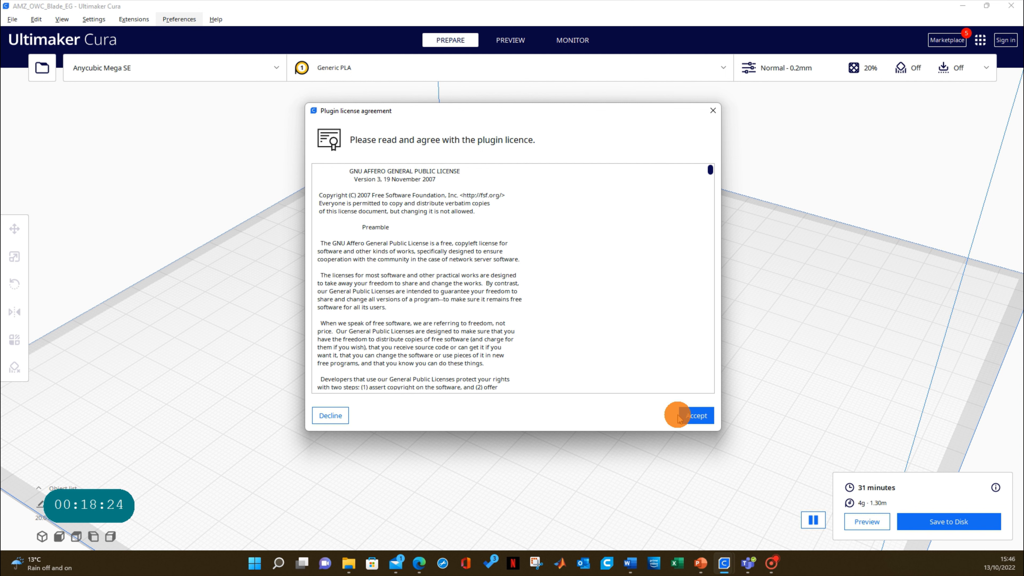
click(328, 417)
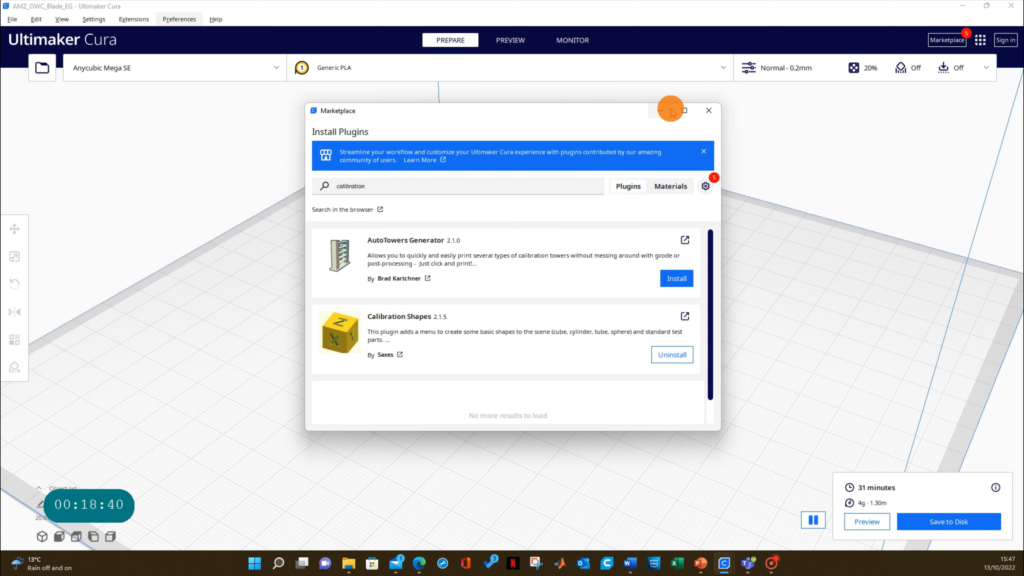
click(708, 111)
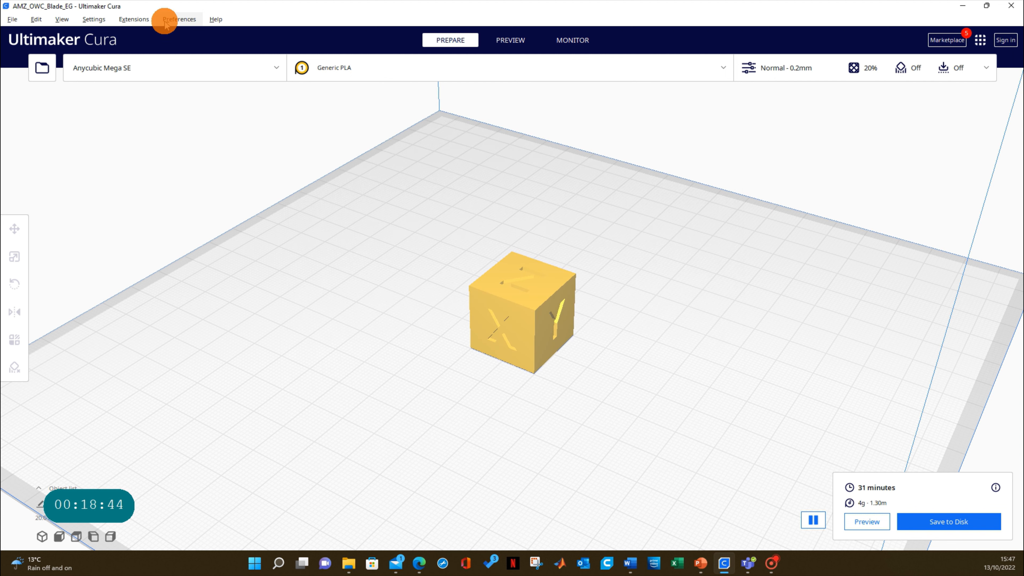
Review the list of calibration parts that can be added to the build plate
click(133, 19)
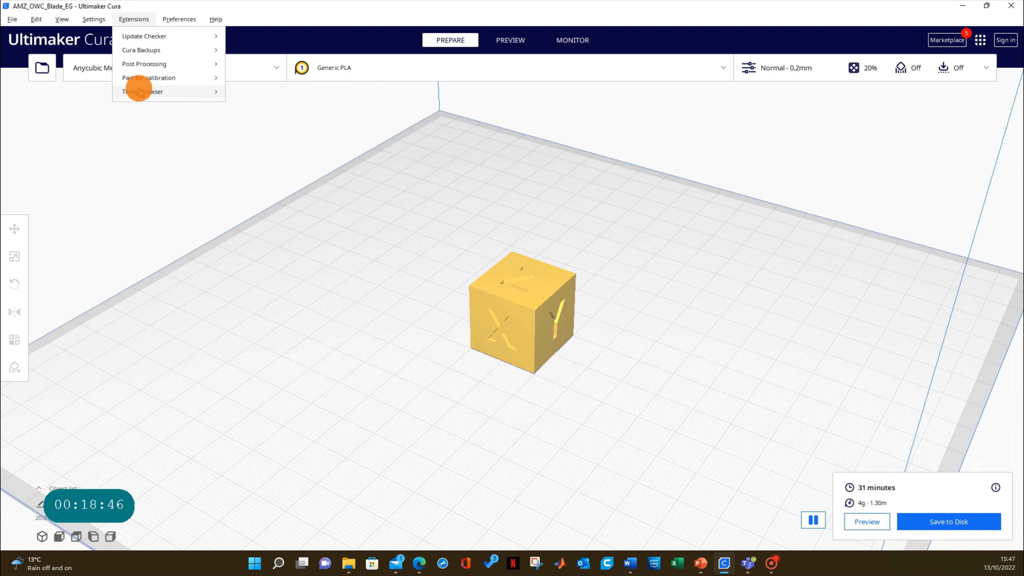
mouse_move(146, 81)
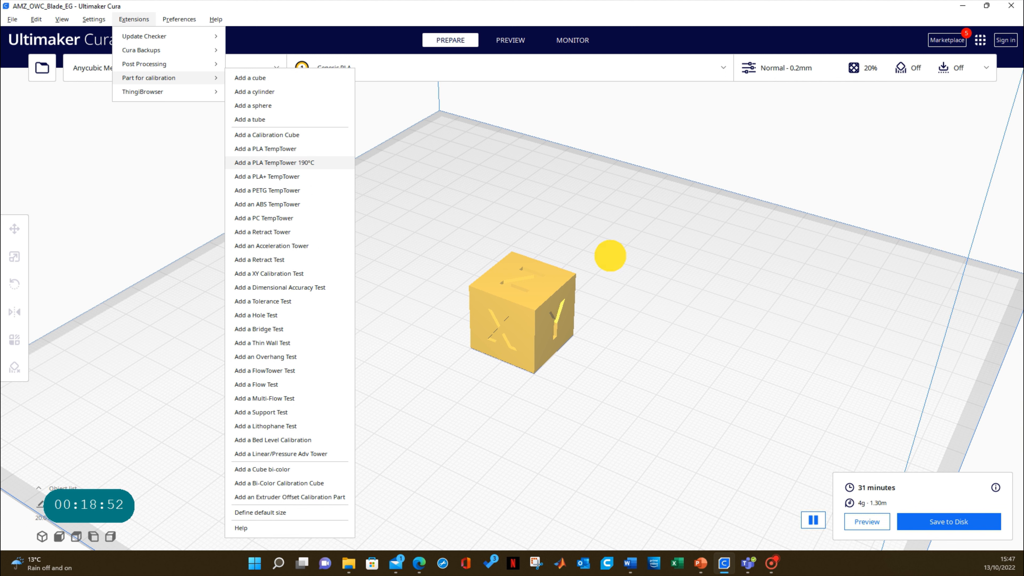
click(608, 256)
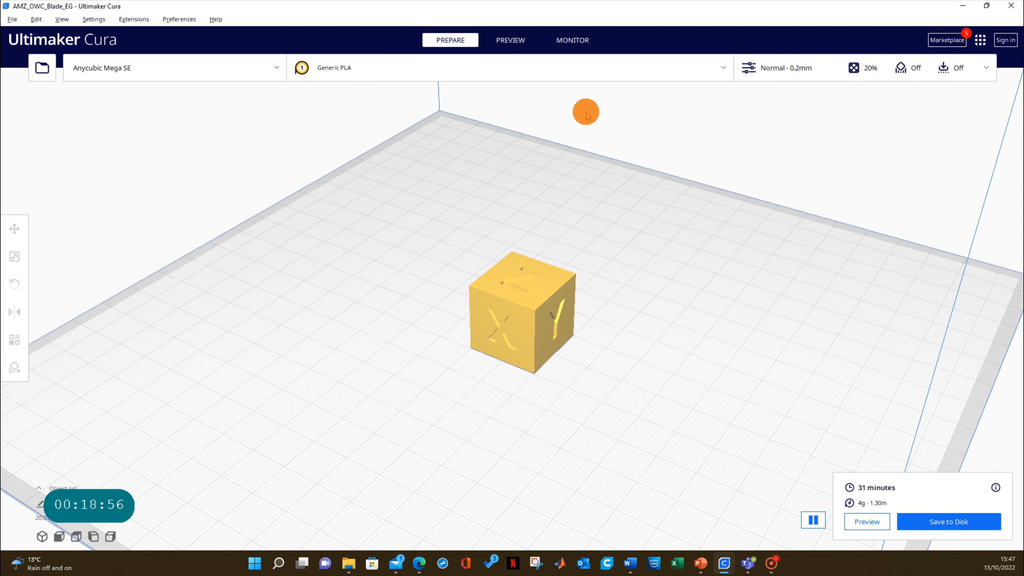
Open the print settings and switch from the custom view to the recommended view
scroll(563, 238, up, 2)
scroll(564, 237, down, 4)
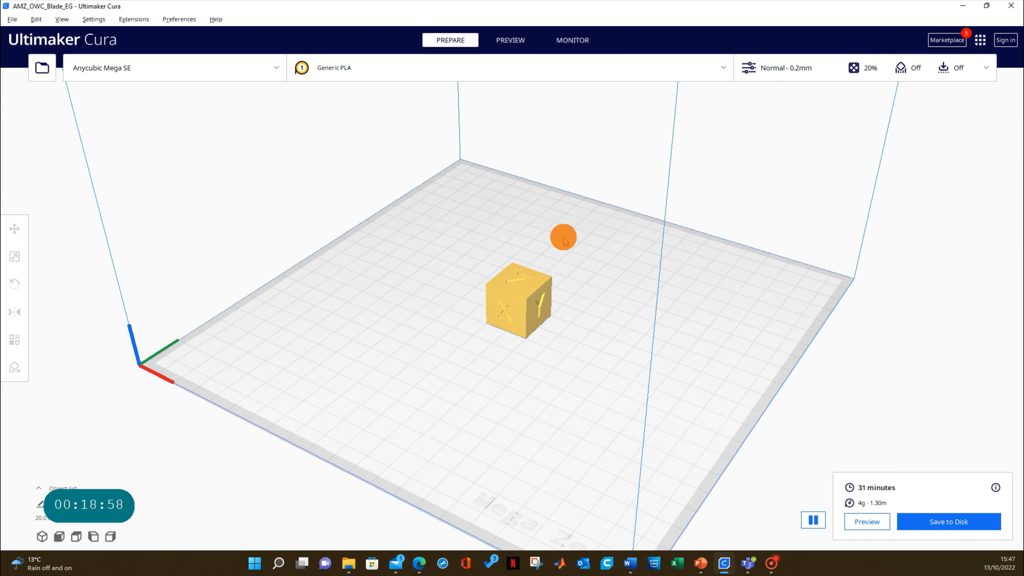
click(792, 70)
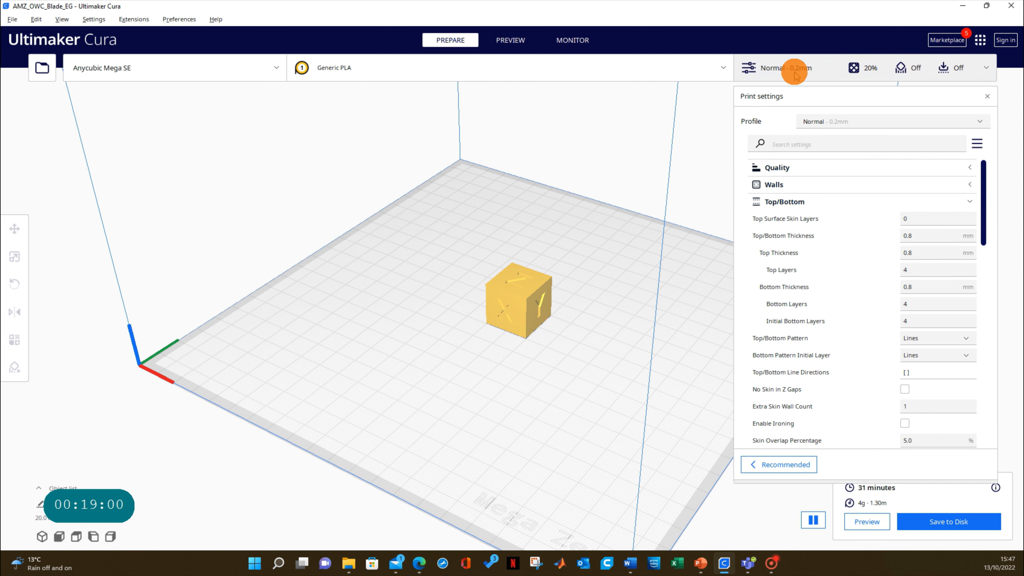
click(754, 68)
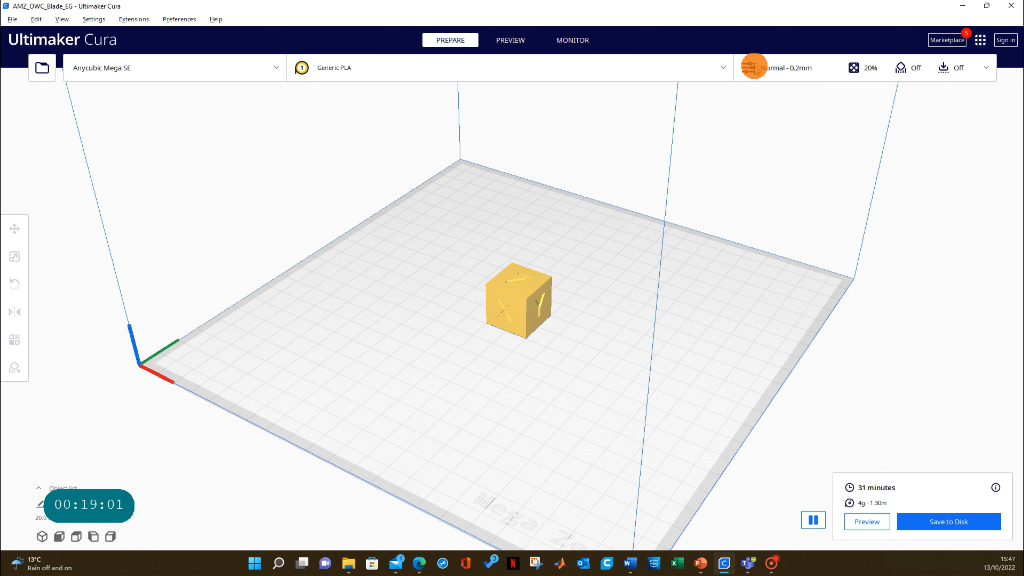
click(788, 68)
click(754, 464)
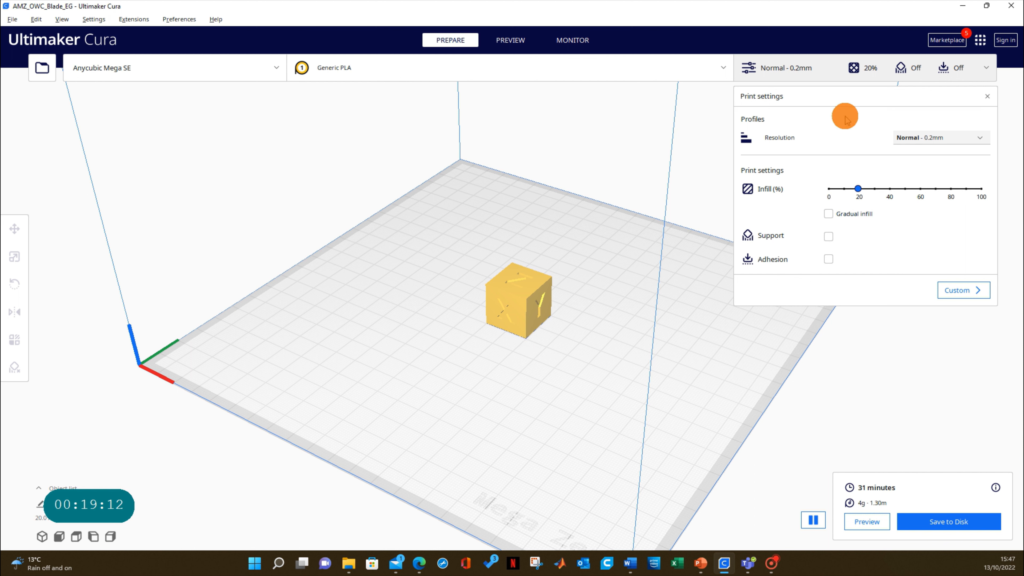
Show the sliced layer preview of the calibration cube and examine it up close
click(510, 41)
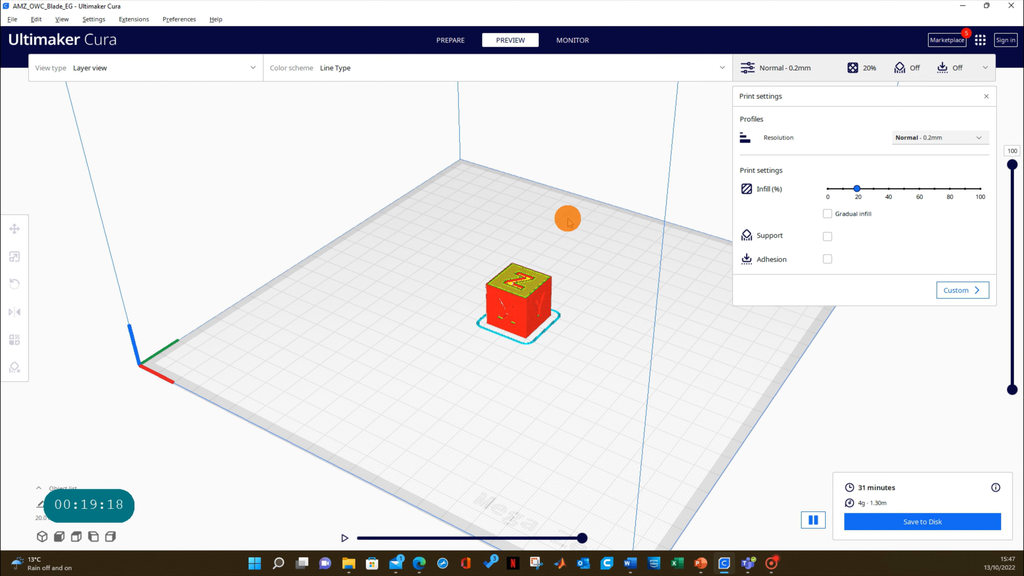
scroll(524, 306, up, 5)
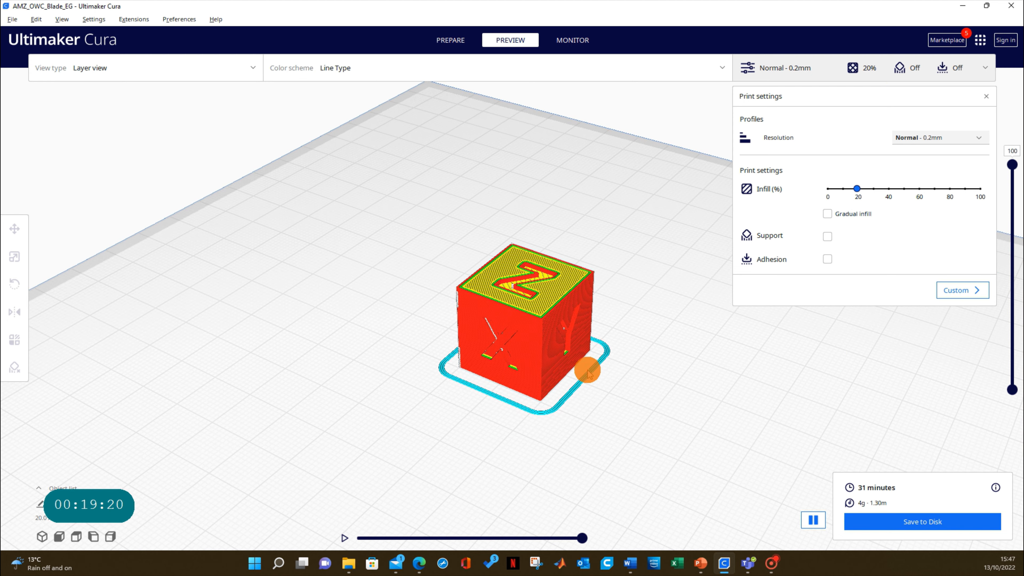
middle_drag(507, 338, 480, 321)
scroll(471, 270, up, 4)
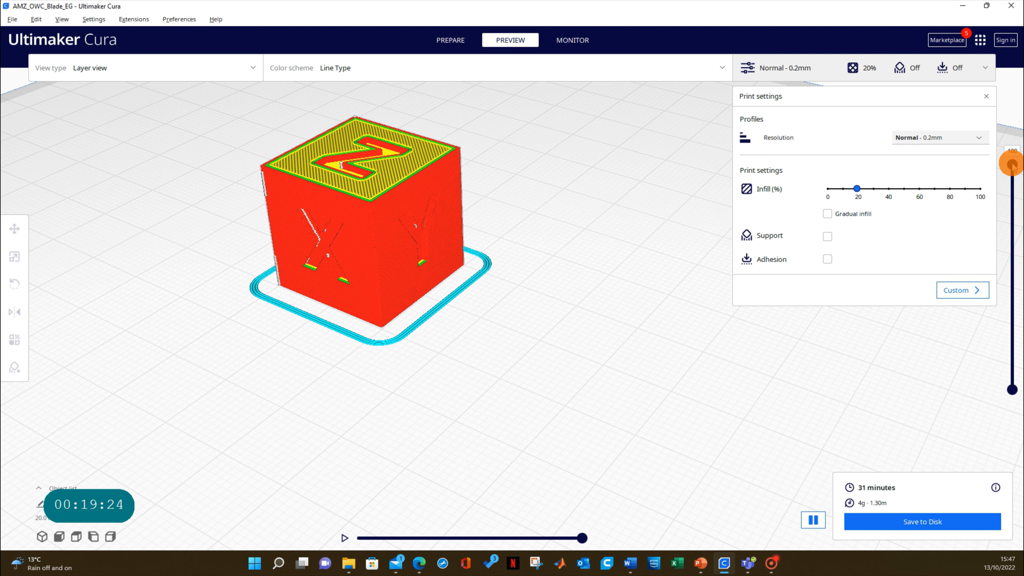
Lower the displayed layers to layer 5 and raise them to layer 15 to examine the cube's infill pattern
drag(1012, 167, 1011, 365)
scroll(316, 302, up, 4)
middle_drag(283, 294, 556, 342)
right_drag(503, 398, 454, 399)
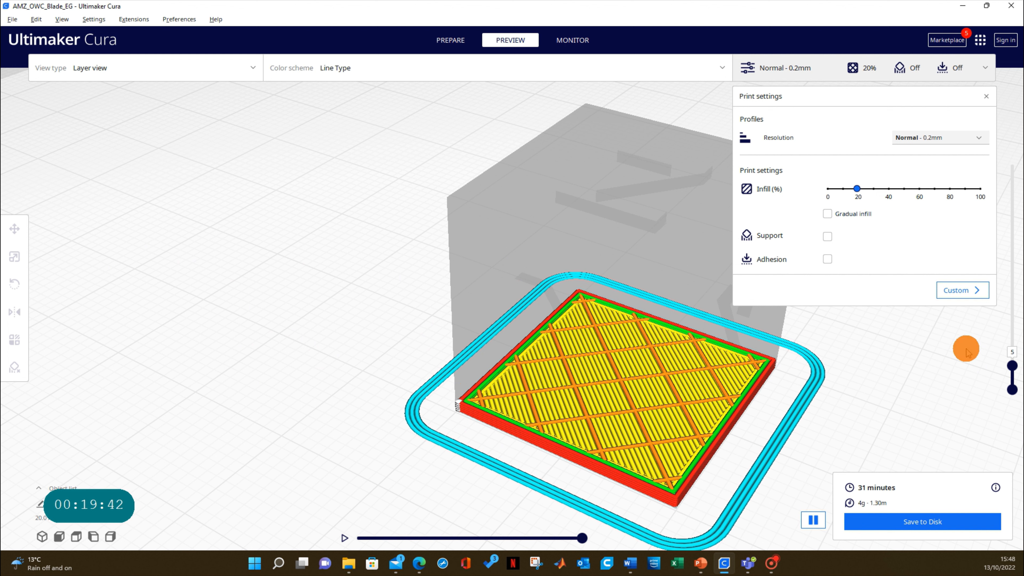
drag(1012, 360, 1012, 347)
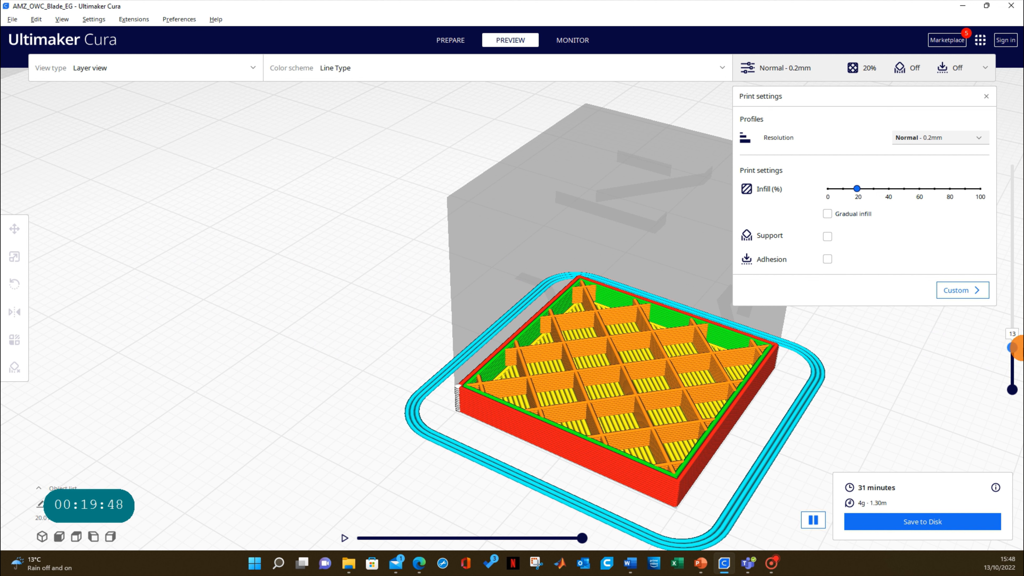
drag(1009, 338, 1011, 343)
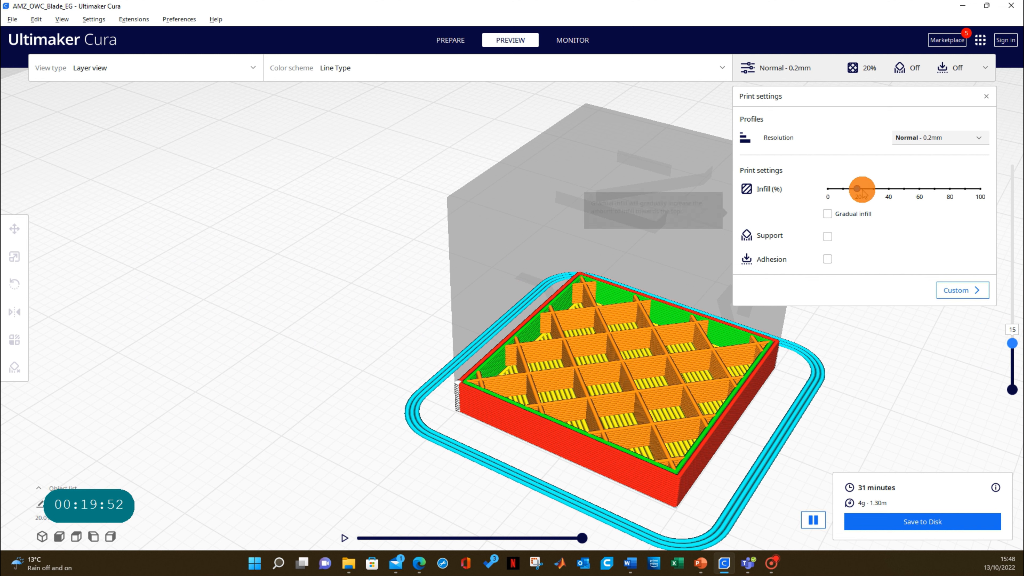
Try infill densities of 60% and 10% to compare how the cube's interior is filled
drag(856, 189, 919, 188)
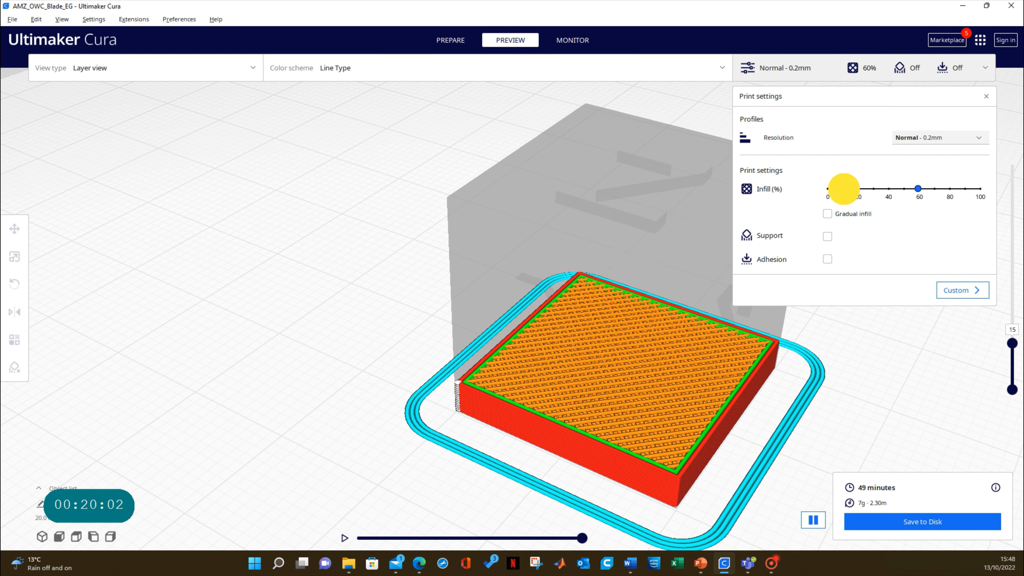
click(842, 188)
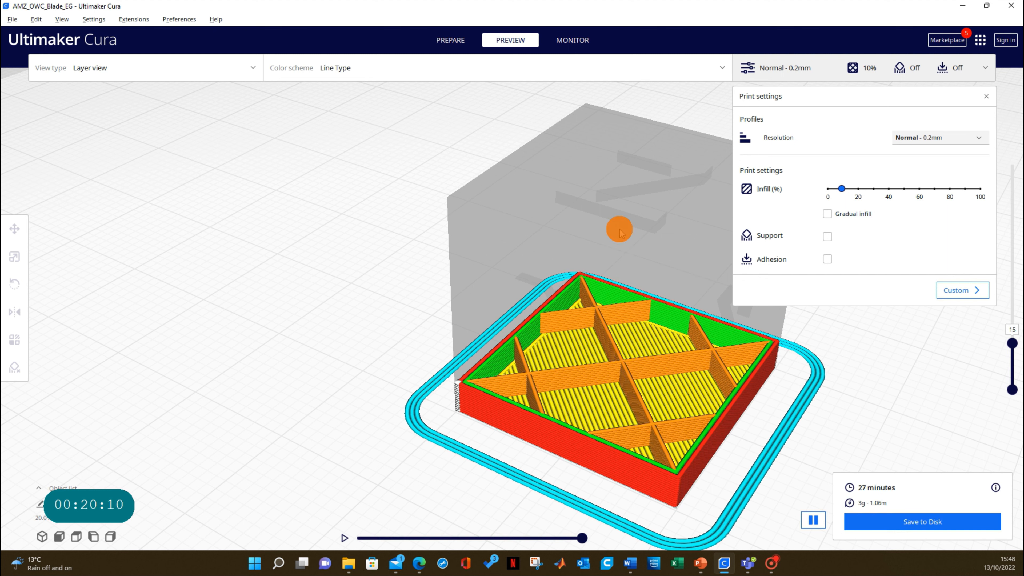
Raise the displayed layers to layer 96 and examine the infill around the engraved Z from above
drag(1012, 342, 1012, 164)
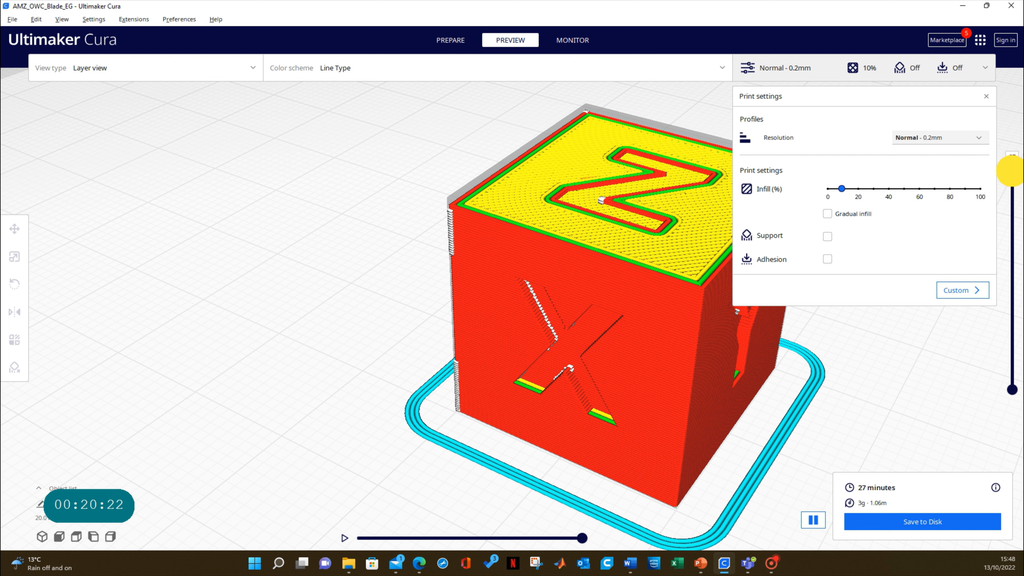
drag(1010, 178, 1012, 182)
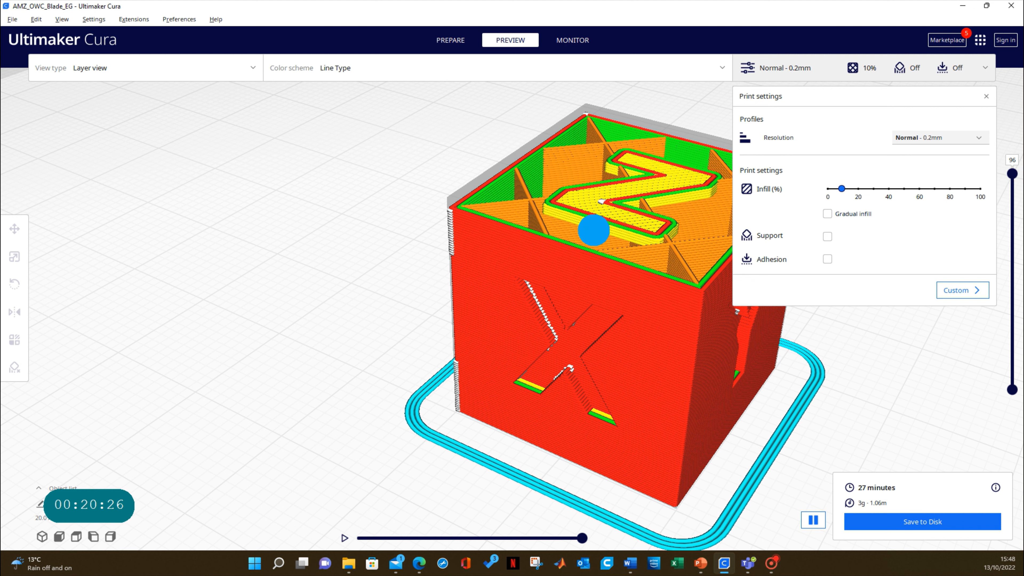
right_drag(593, 230, 543, 246)
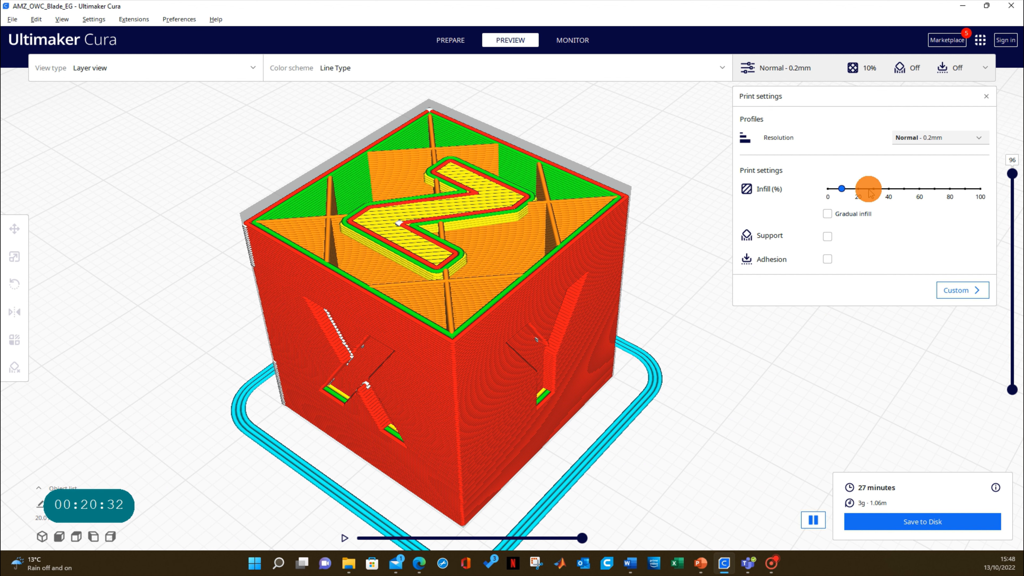
Set the infill density to 20% and show the cube up to layer 98
click(857, 189)
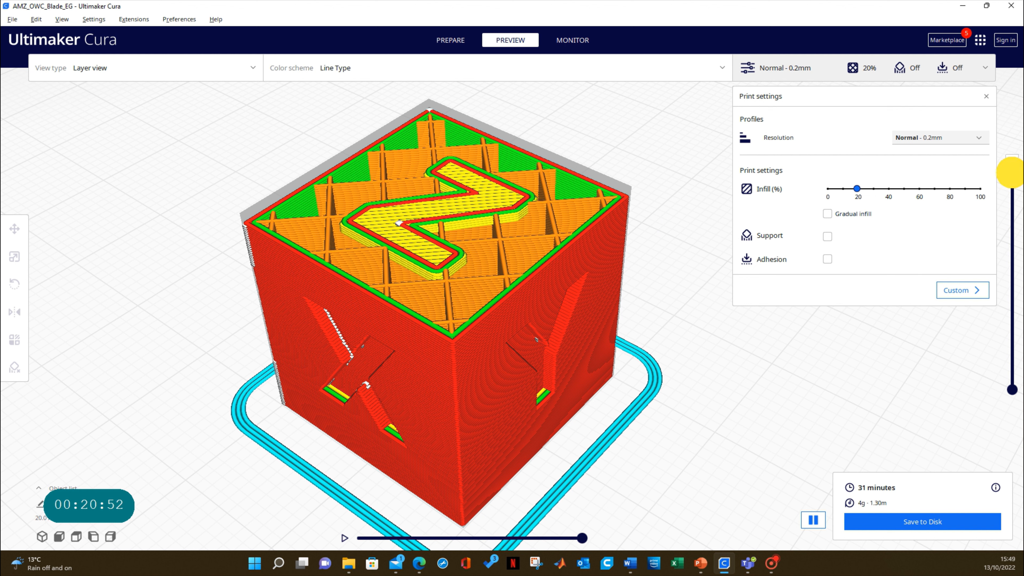
mouse_move(1009, 166)
mouse_down()
mouse_move(1008, 153)
mouse_move(1009, 176)
mouse_move(1011, 167)
mouse_up()
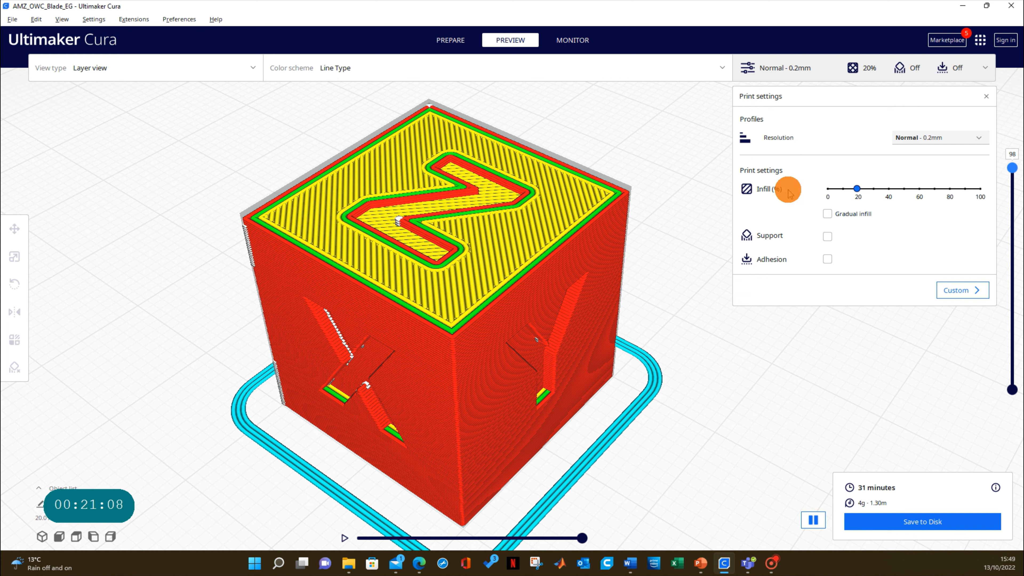
Try the High - 0.1mm resolution profile and inspect the cube's layers with it
click(977, 136)
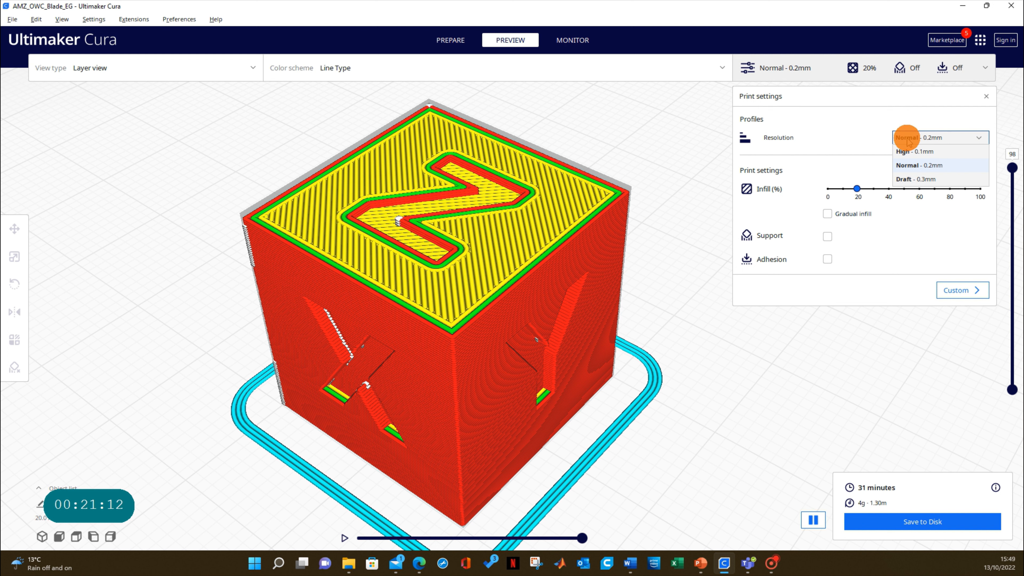
click(926, 151)
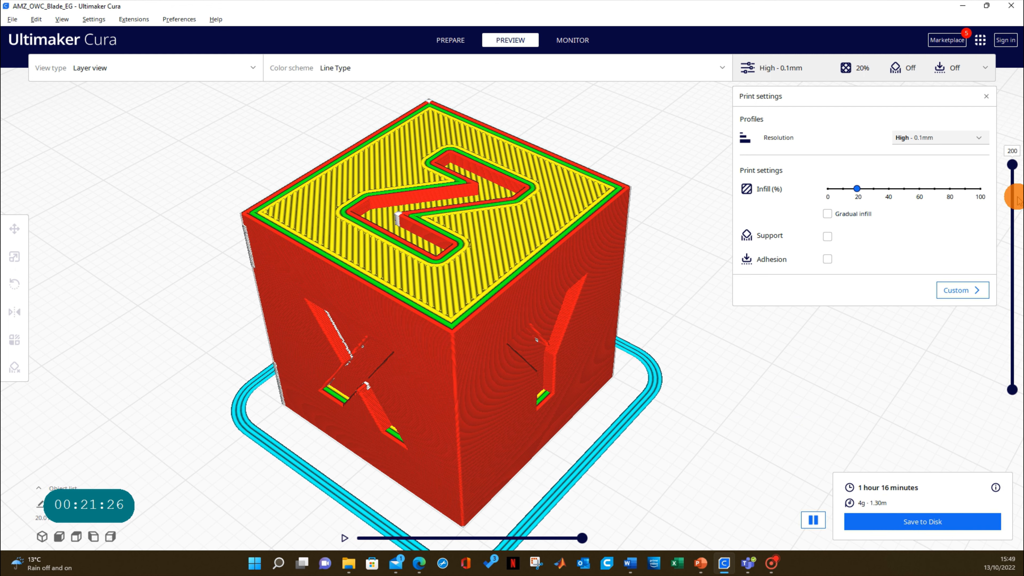
click(1012, 165)
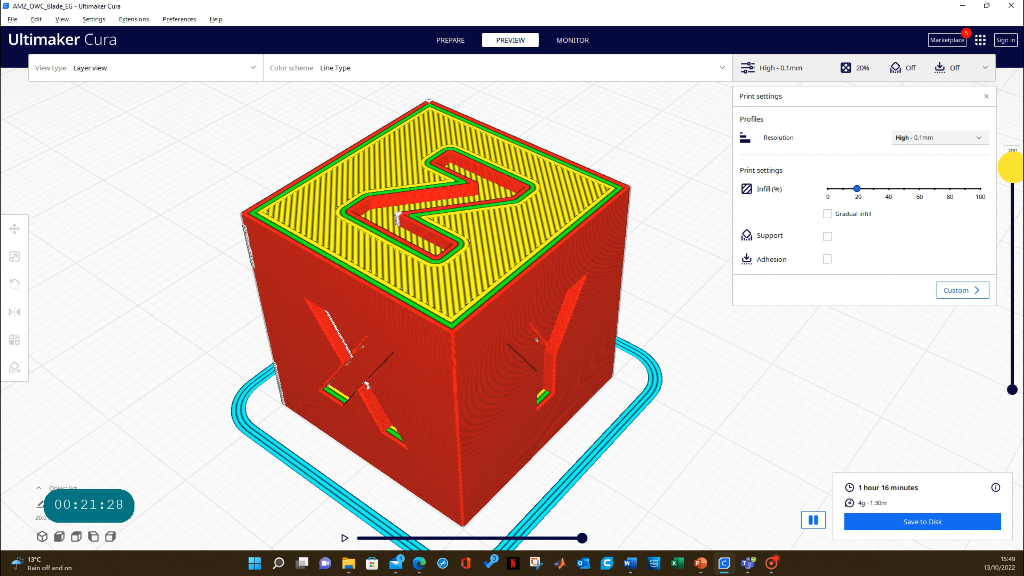
mouse_move(1011, 165)
mouse_down()
mouse_move(990, 379)
mouse_move(1010, 162)
mouse_up()
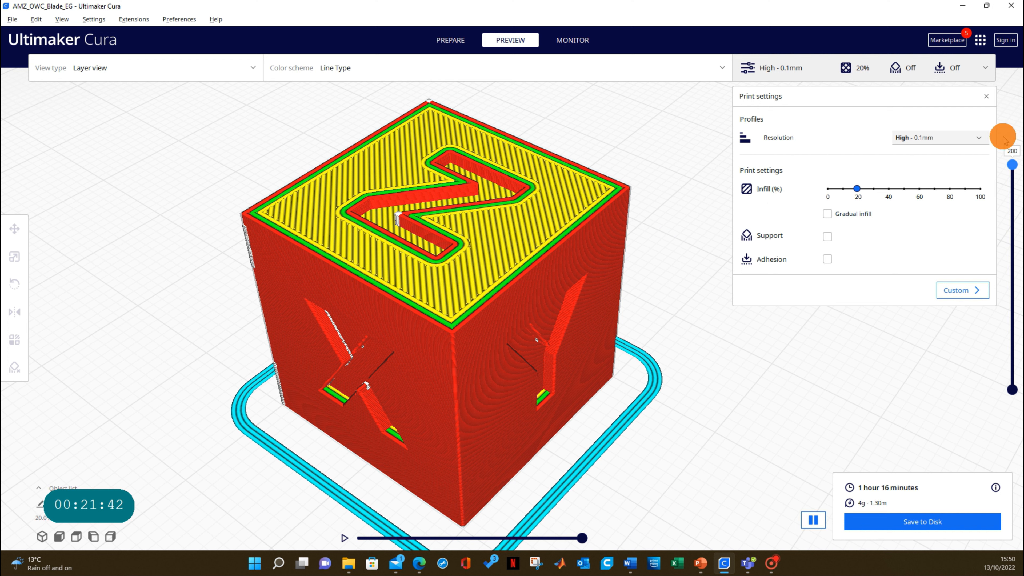
click(978, 137)
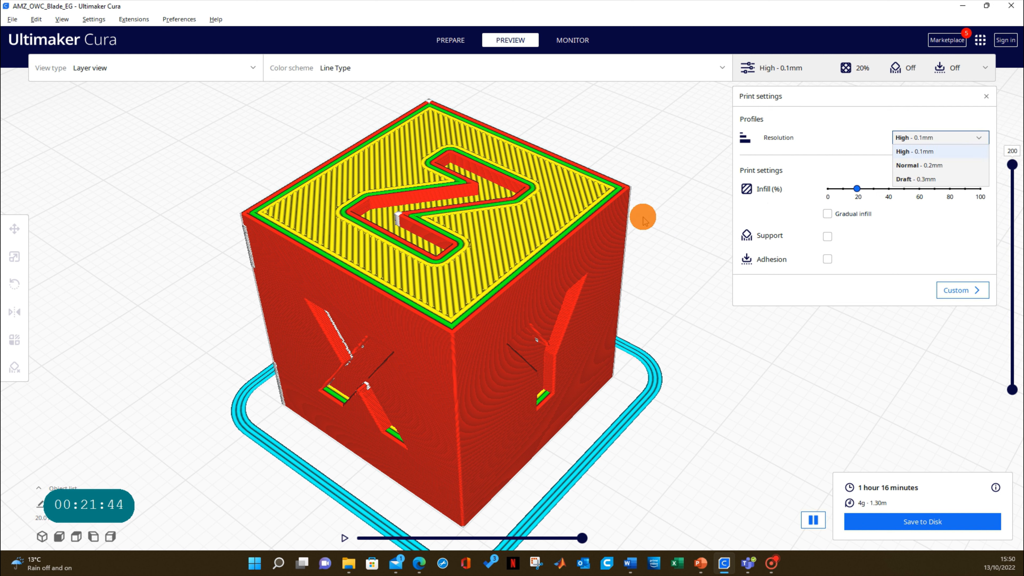
click(921, 151)
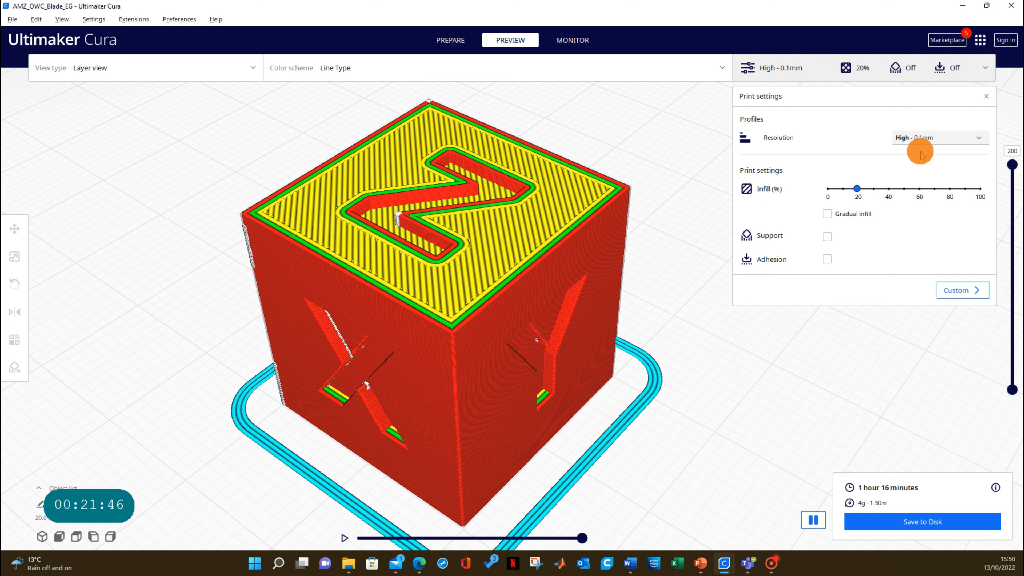
Set the resolution profile to Normal - 0.2mm and look over the other resolution options without changing it
click(929, 138)
click(928, 166)
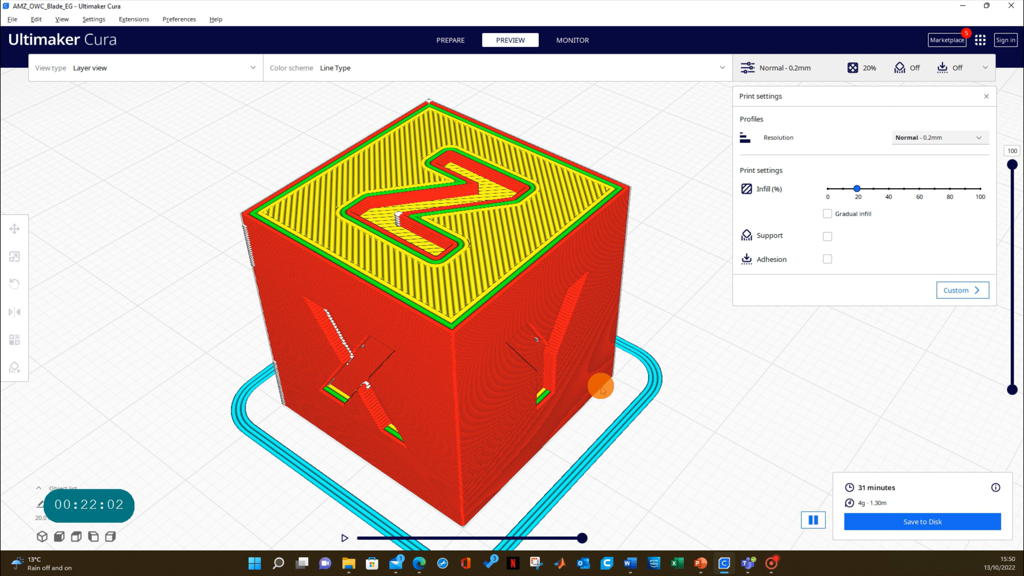
click(976, 138)
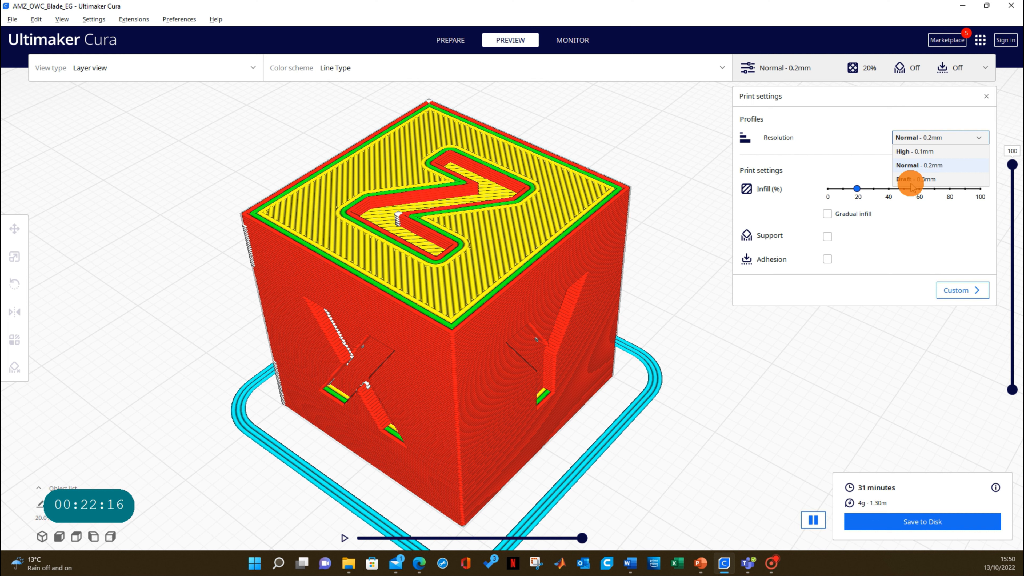
click(980, 139)
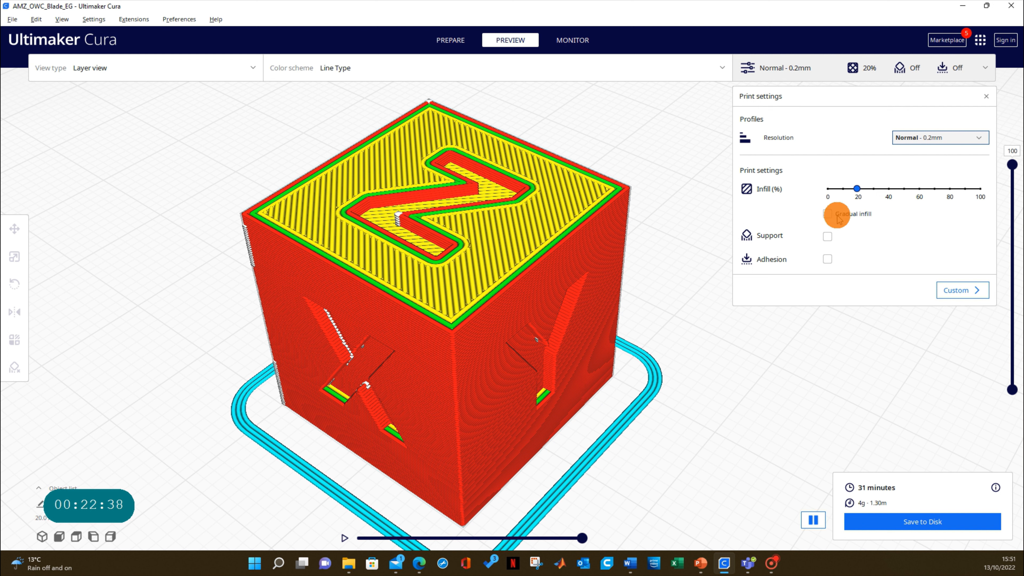
Enable support for the calibration cube and examine the support structures at the engraved X and Y
click(869, 244)
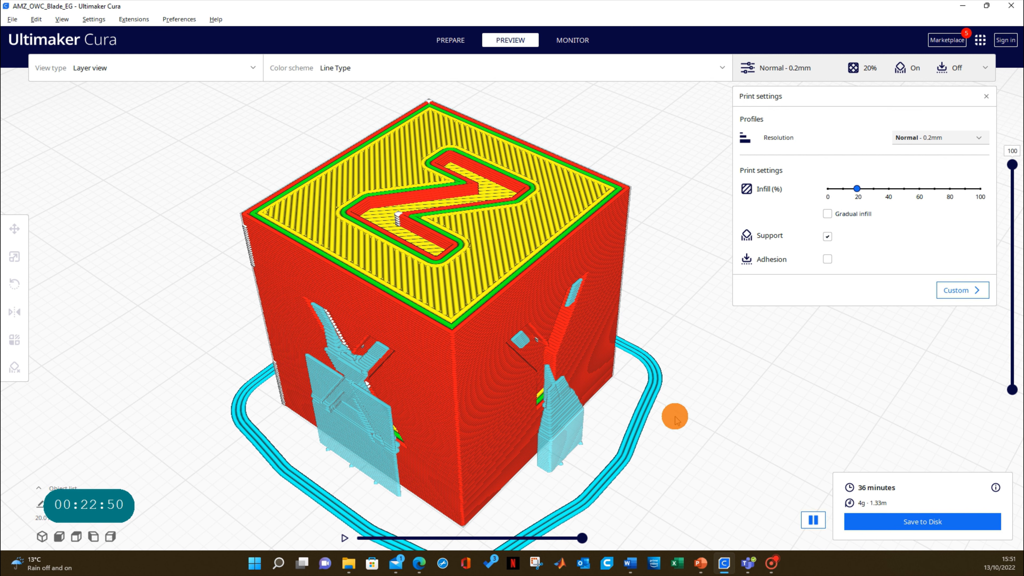
right_drag(660, 408, 566, 393)
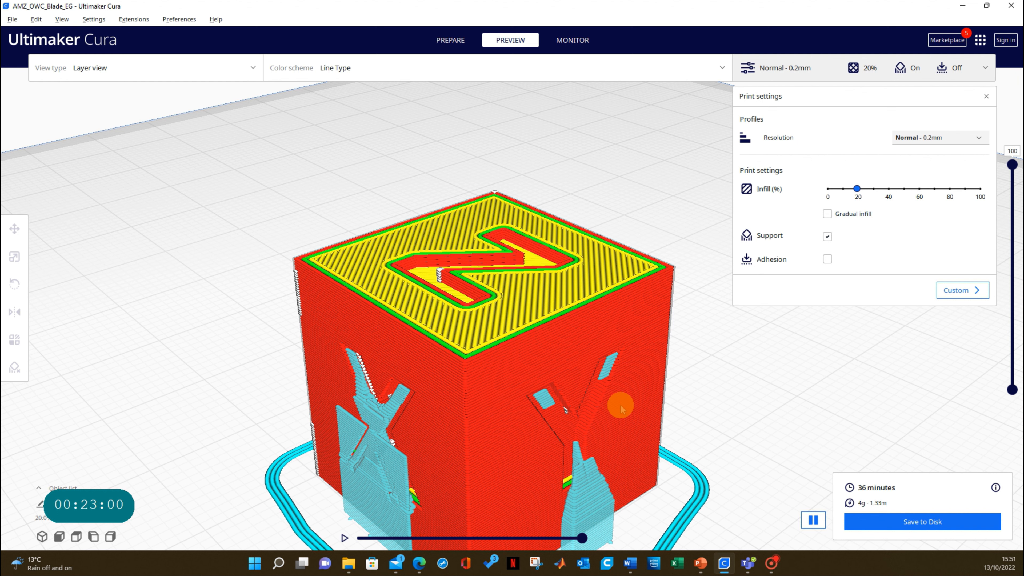
Turn off support for the calibration cube and inspect the unsupported X and Y engravings in the layer view
right_drag(634, 445, 673, 445)
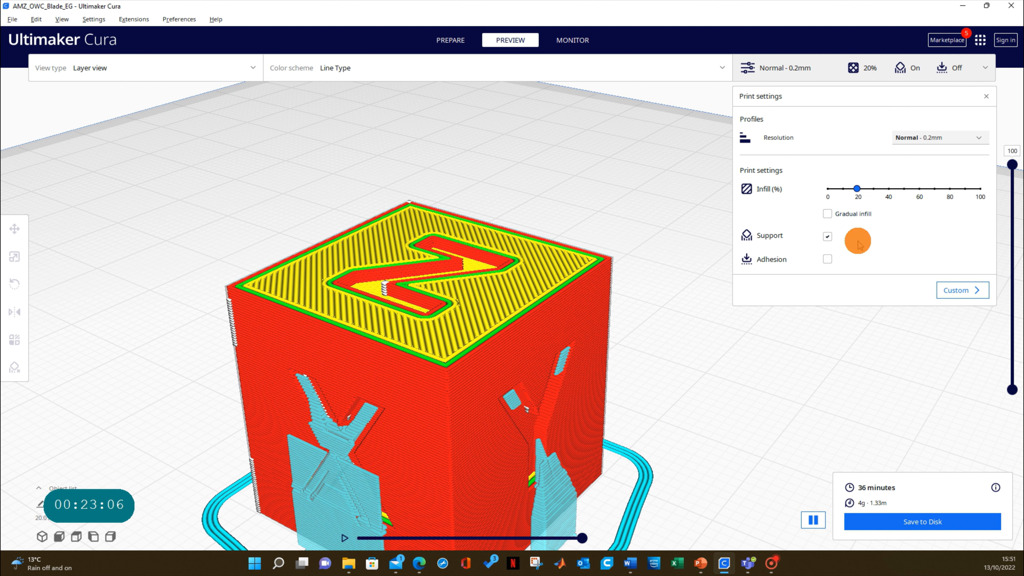
click(827, 236)
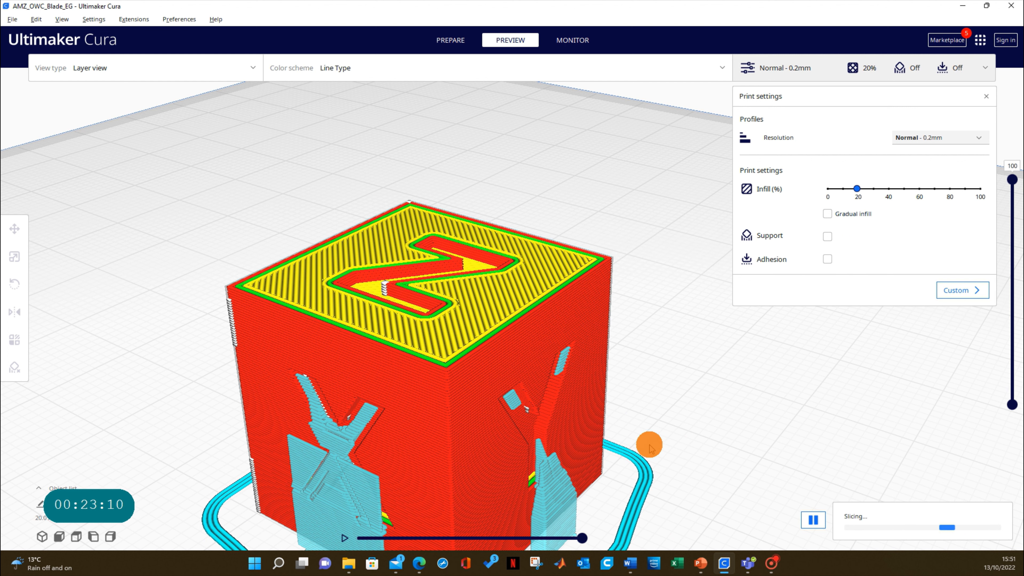
middle_drag(664, 375, 673, 226)
middle_drag(633, 198, 611, 221)
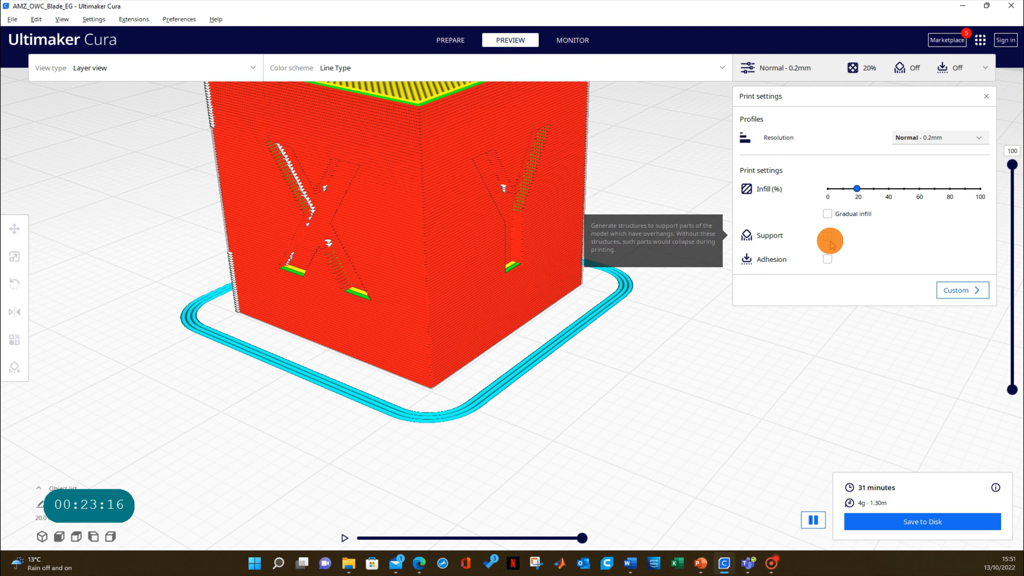
Try build plate adhesion on the cube, inspect the brim around its base, and turn adhesion off again
click(828, 259)
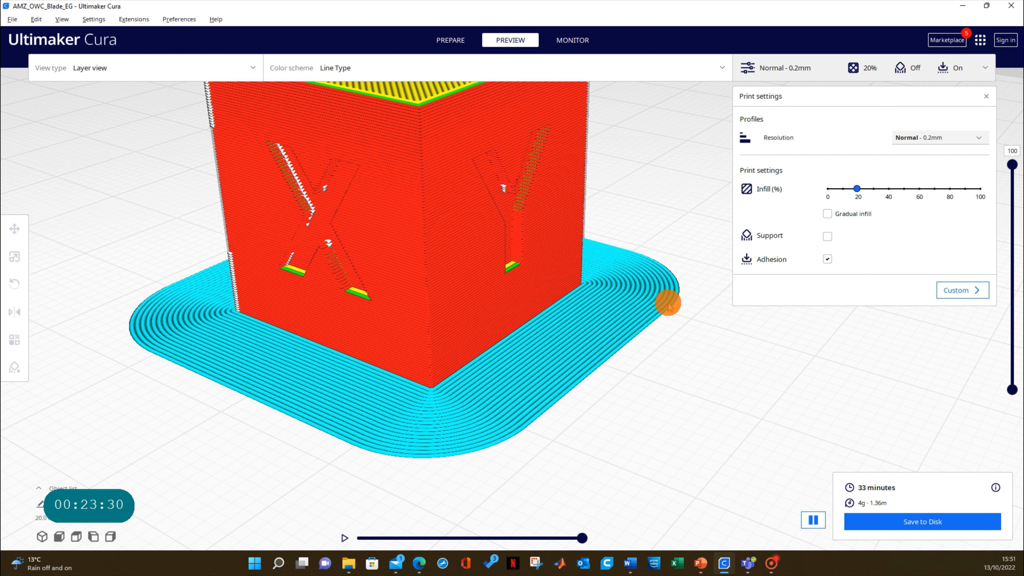
right_drag(700, 309, 644, 311)
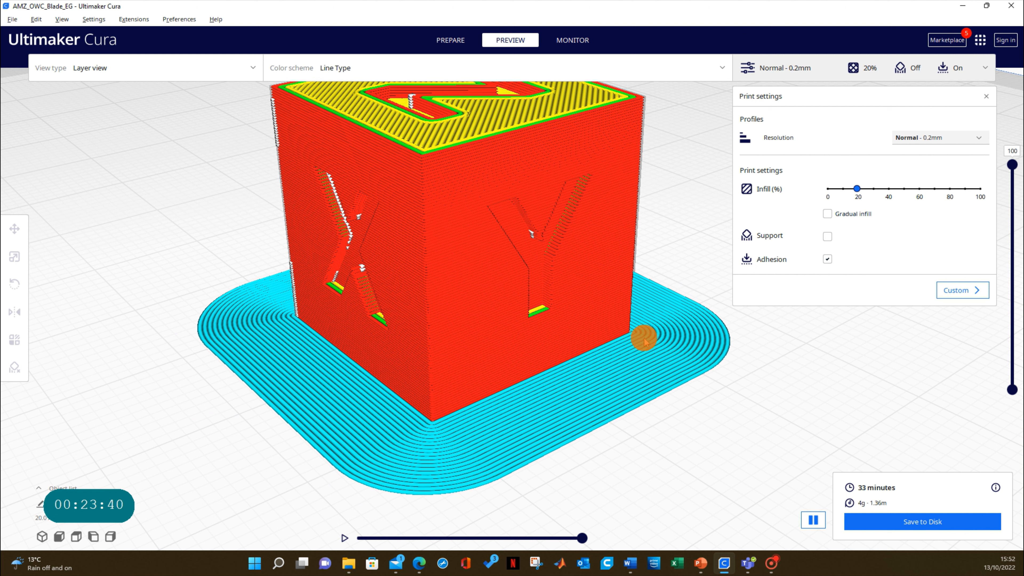
click(826, 260)
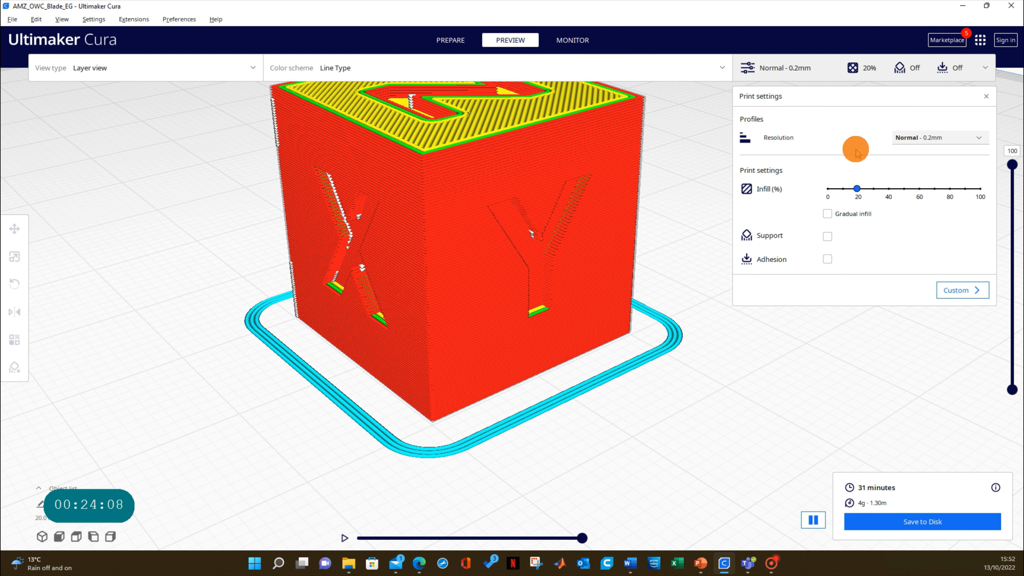
Look over the custom print settings with Top/Bottom and Support collapsed, and return to the recommended settings
click(945, 288)
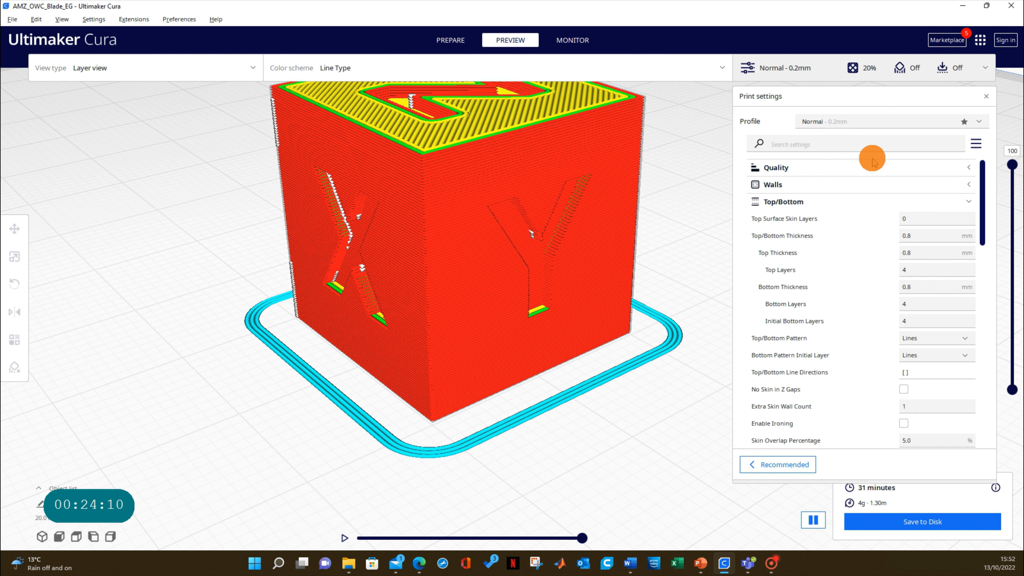
click(962, 201)
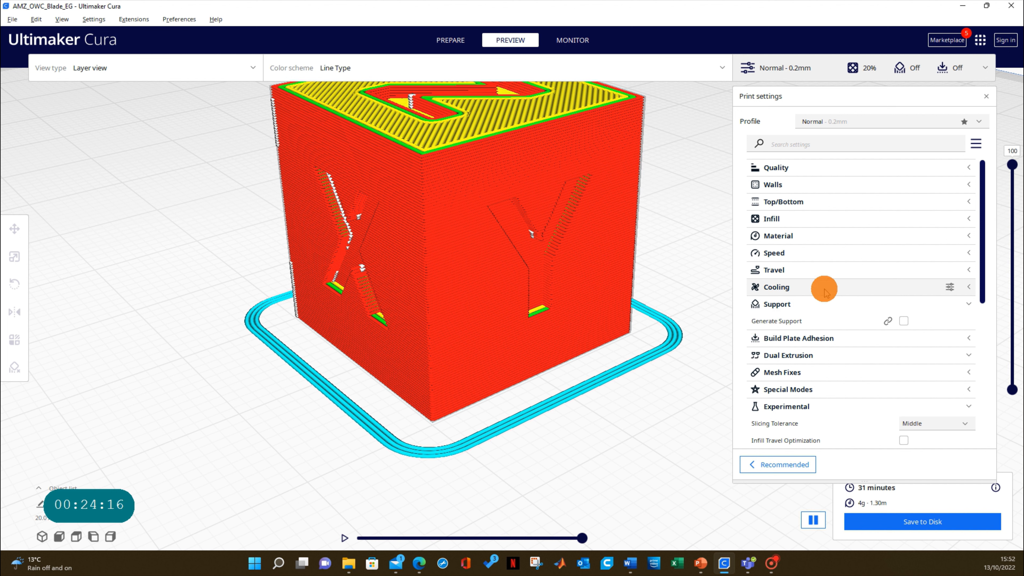
click(969, 302)
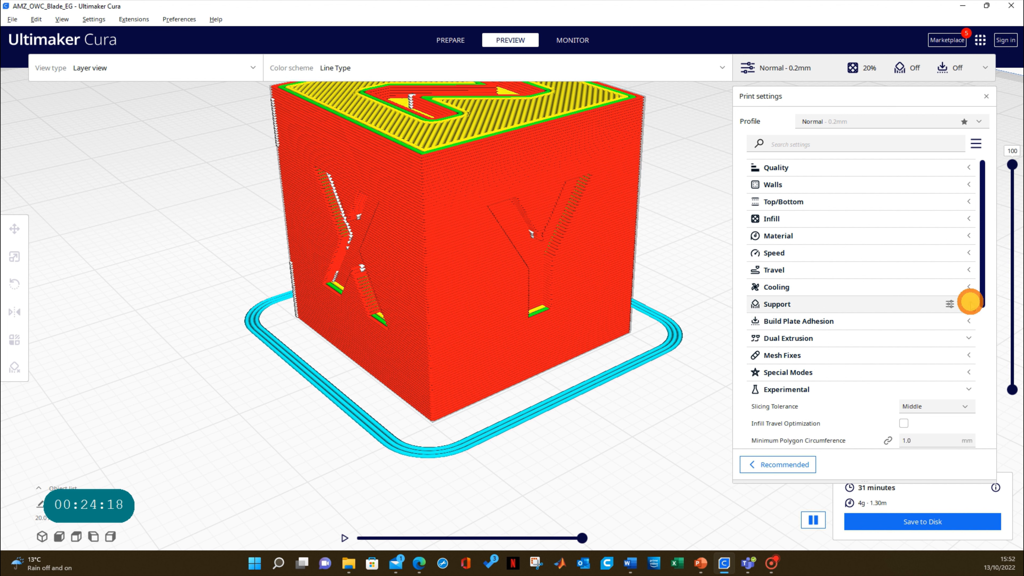
click(770, 464)
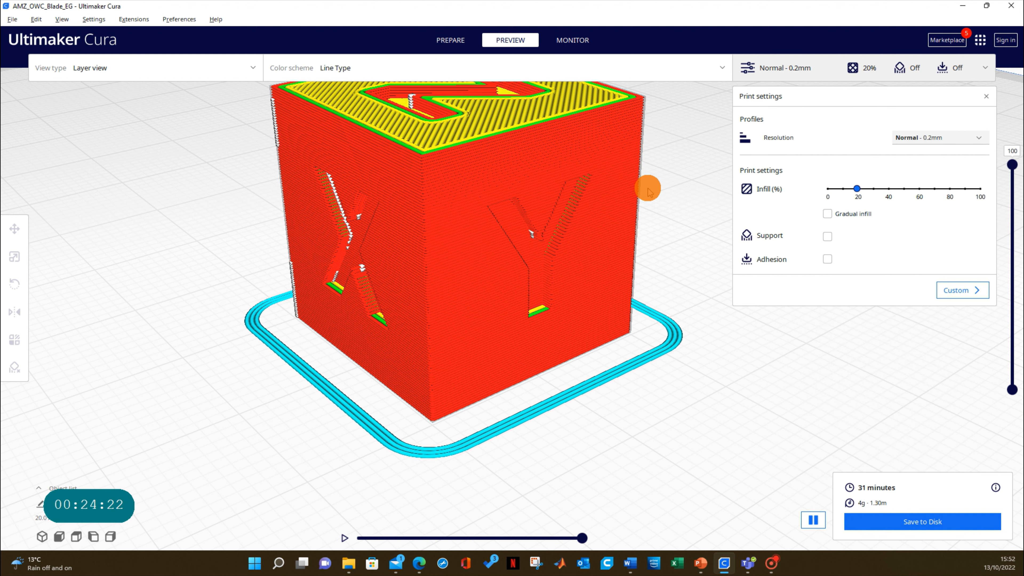
right_drag(648, 189, 629, 200)
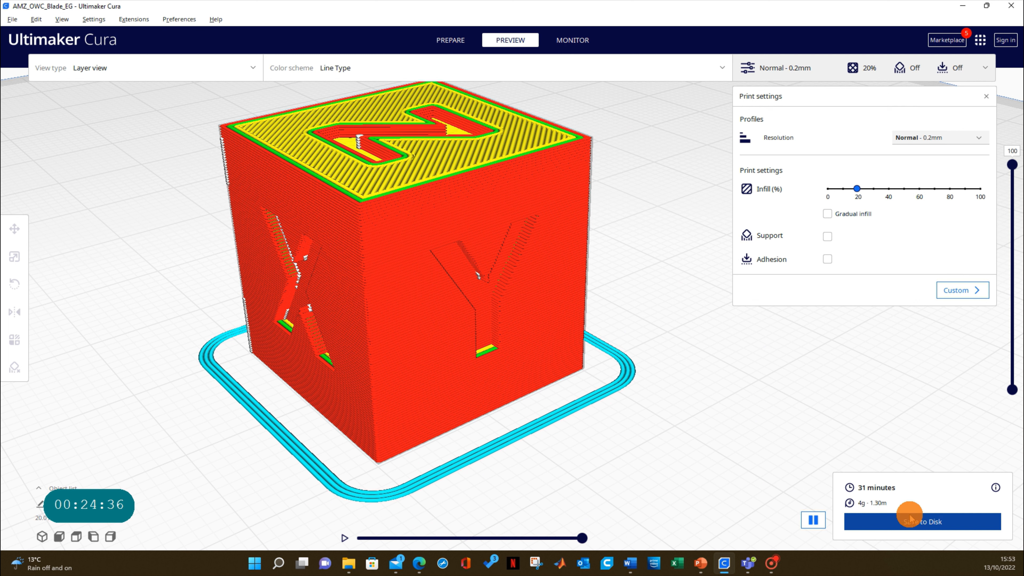
Try slicing manually with automatic slicing paused and gradual infill toggled on and off, and re-enable automatic slicing
click(816, 520)
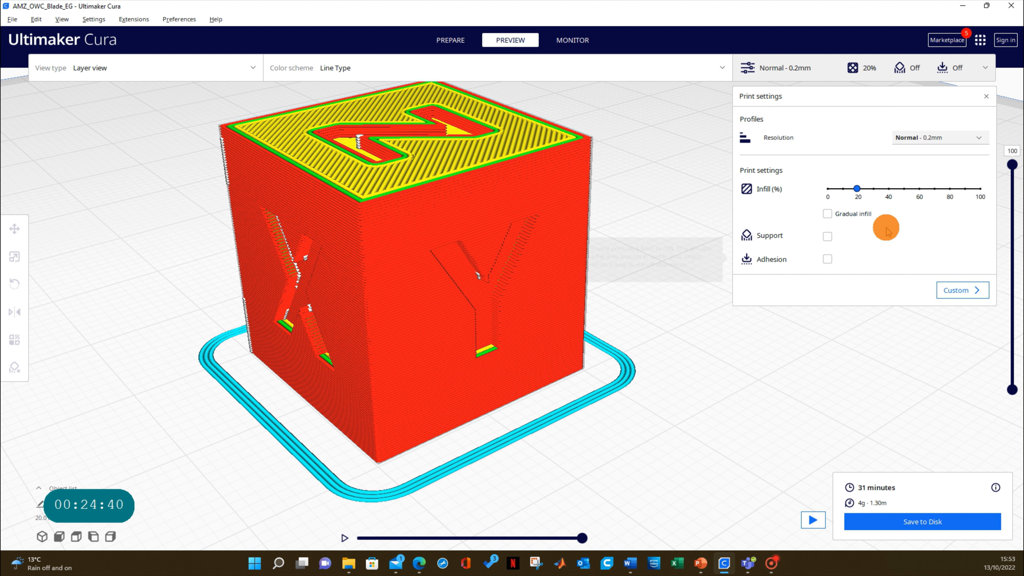
click(826, 214)
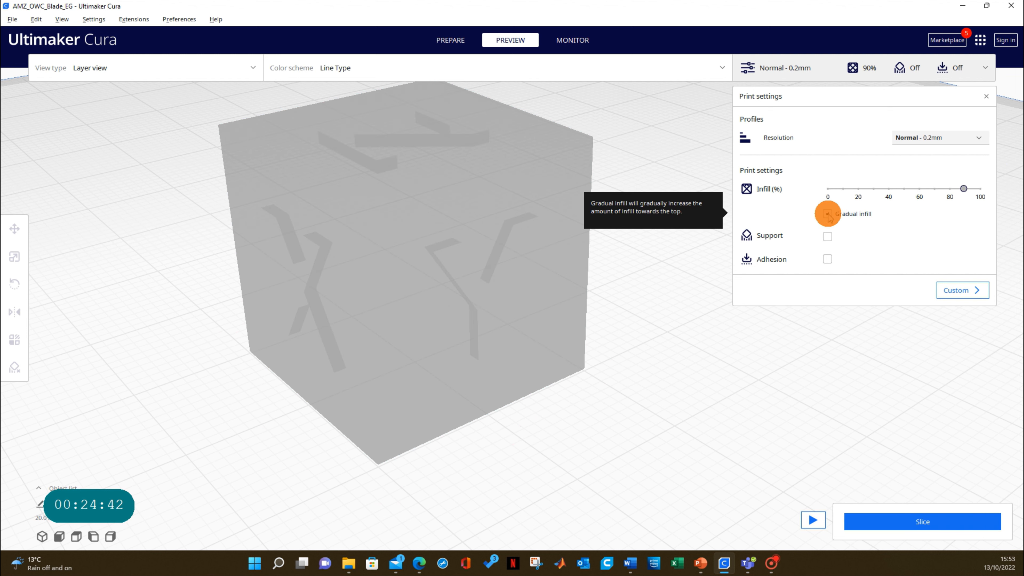
click(827, 214)
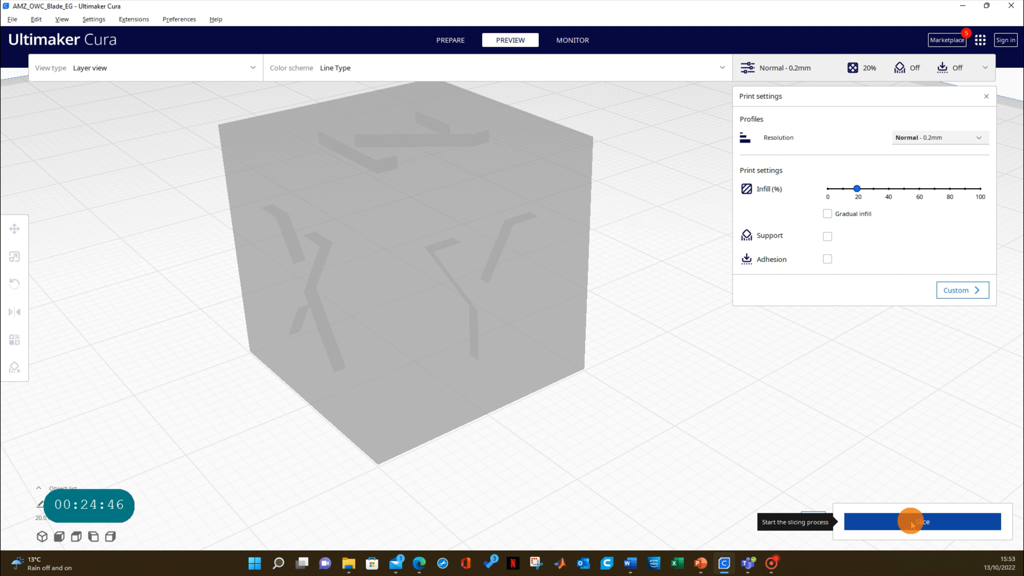
click(919, 523)
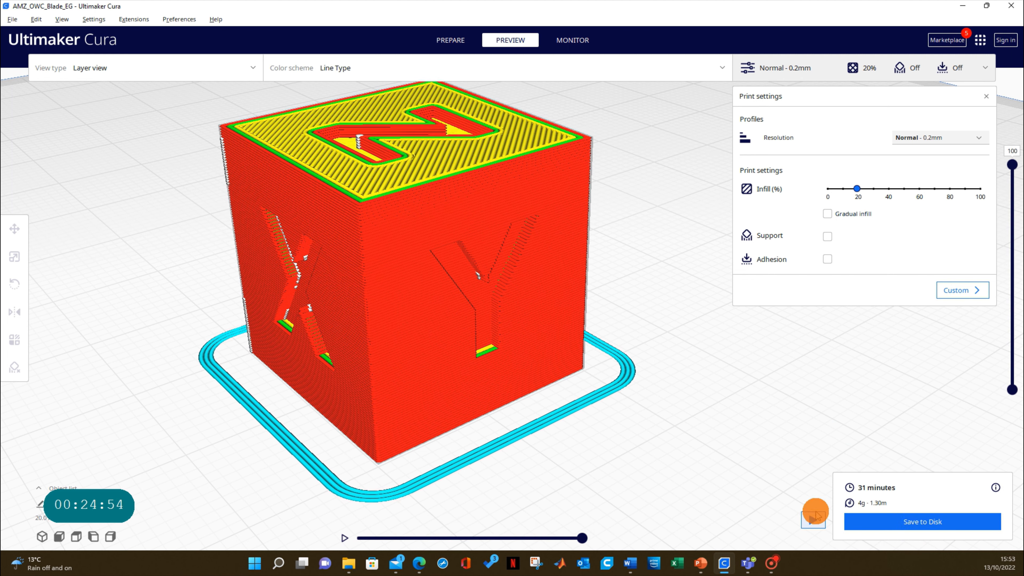
click(813, 519)
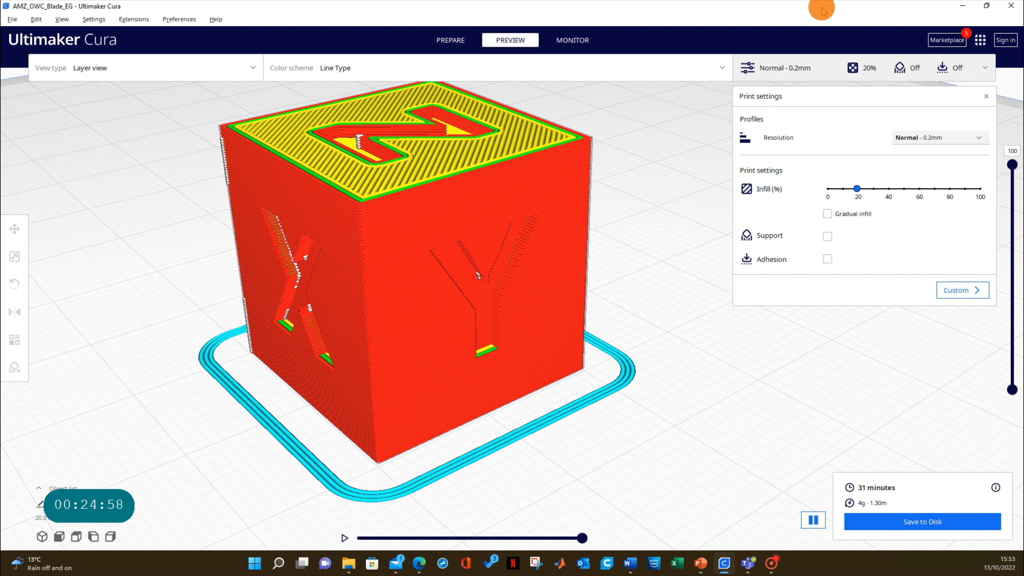
Search the Marketplace plugins for "slice" to review the Automatic Slicing Toggle plugin, and close the Marketplace
click(947, 40)
click(410, 185)
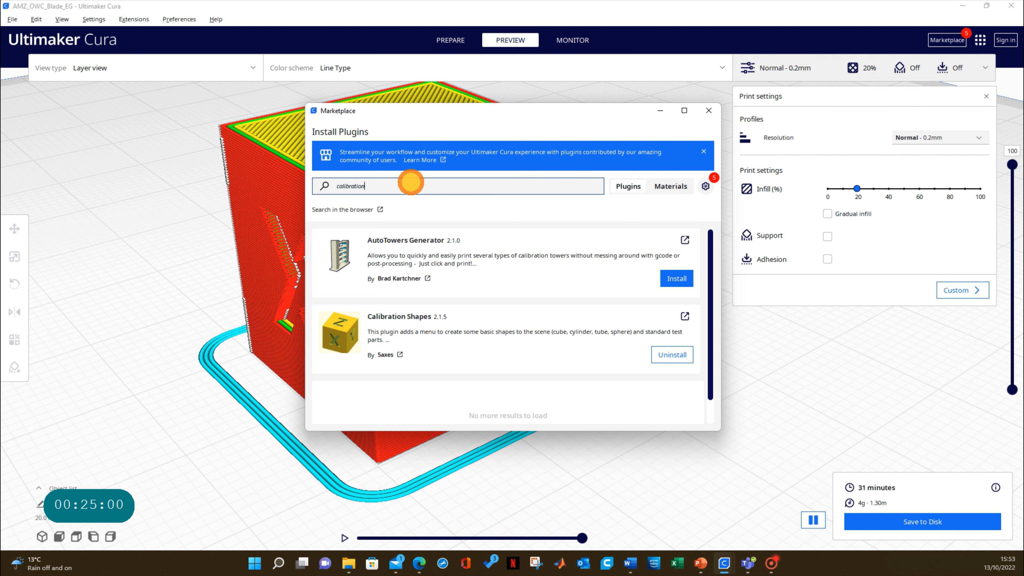
drag(410, 184, 325, 186)
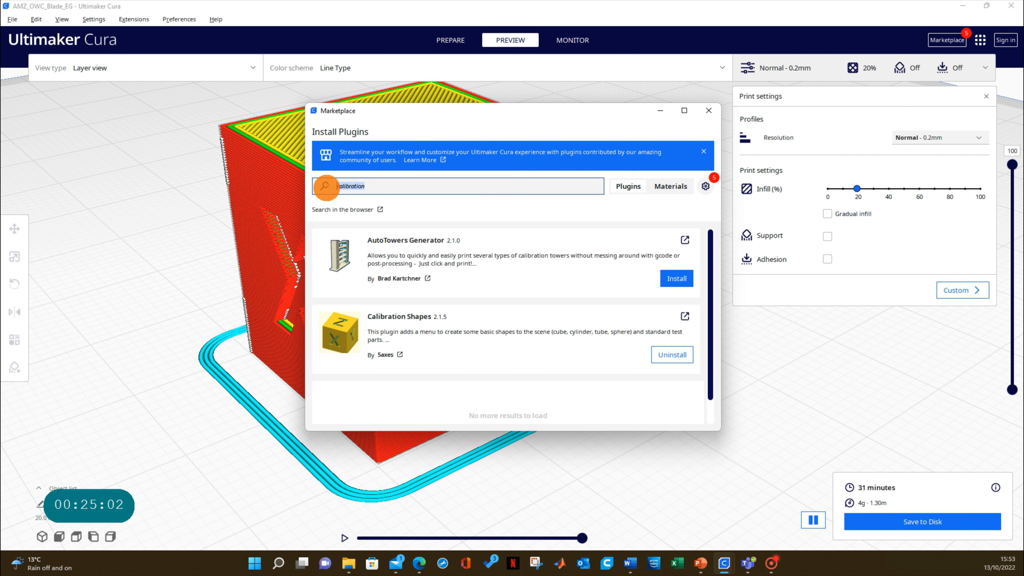
key(BackSpace)
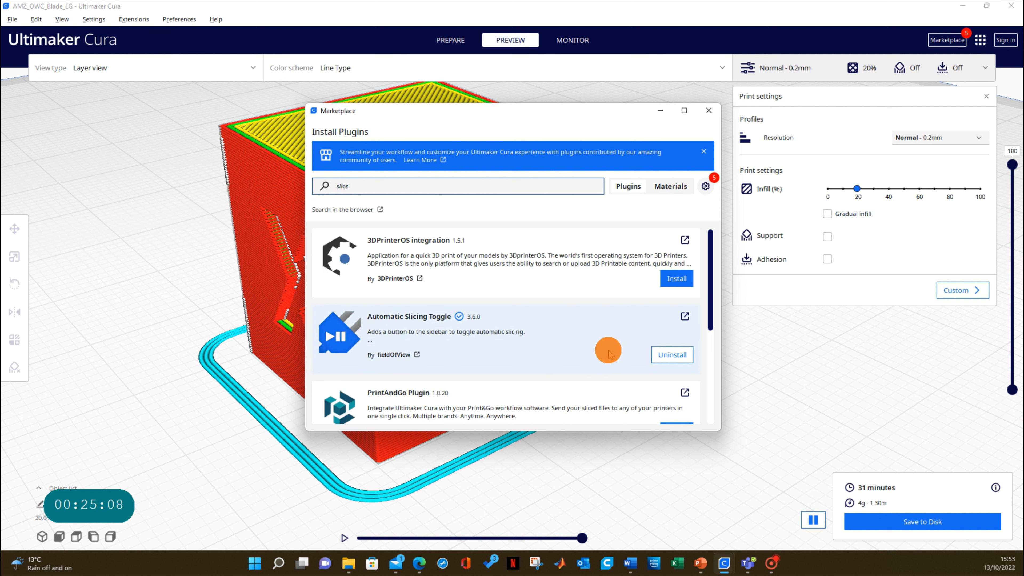
click(708, 110)
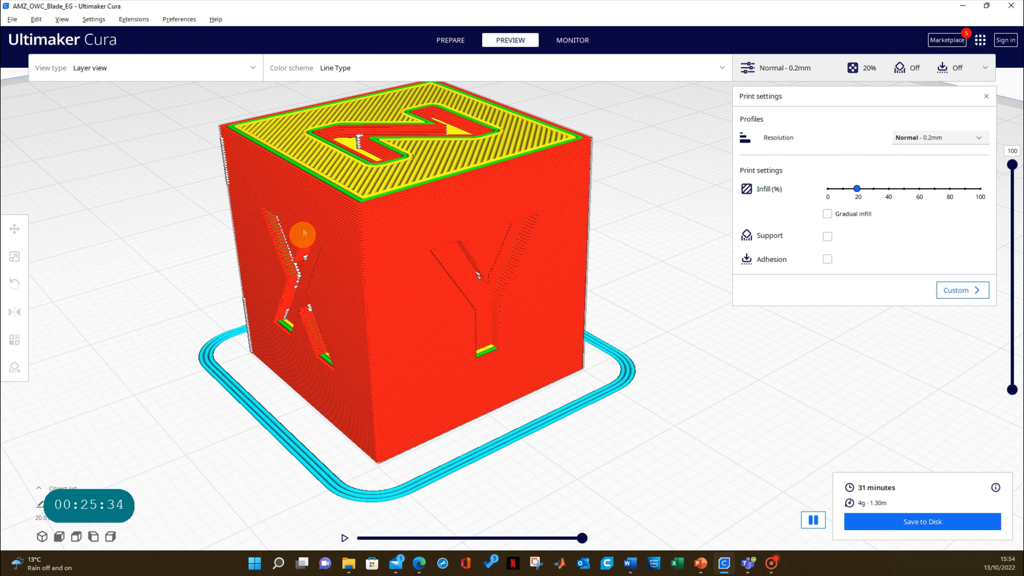
Set up saving the sliced cube to disk as a G-code file named cube on the Desktop
click(922, 521)
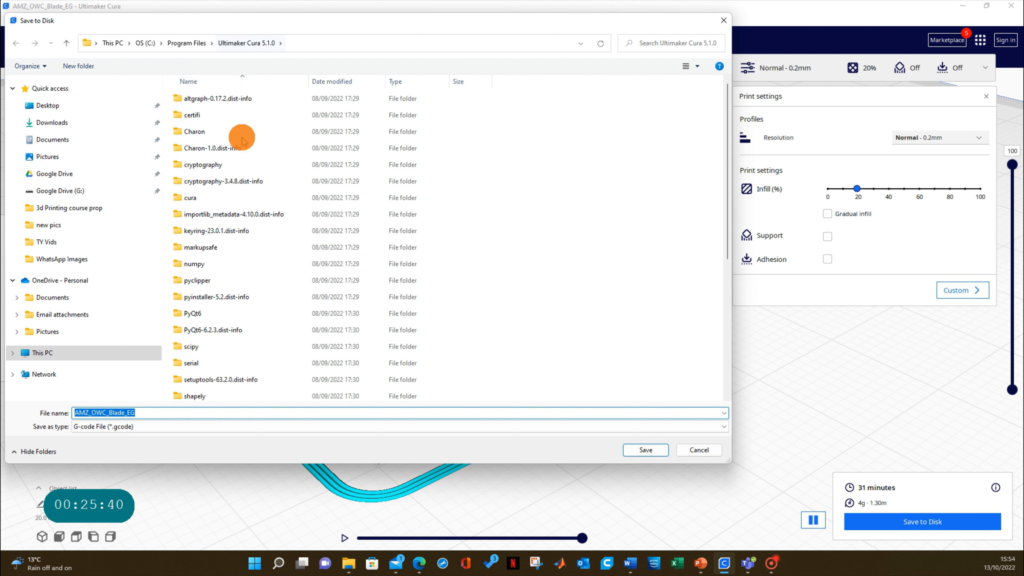
click(47, 105)
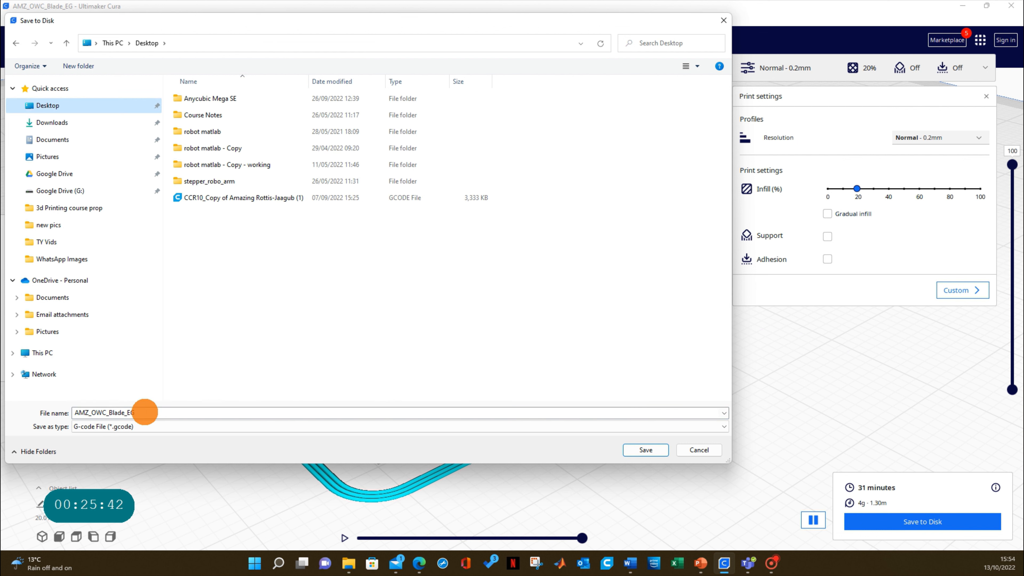
click(143, 412)
text(cube)
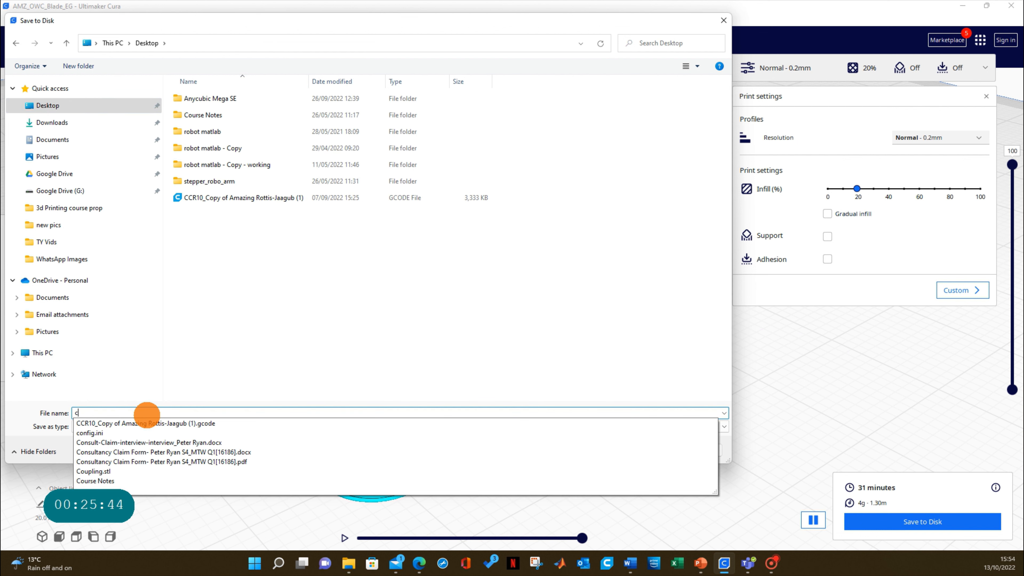
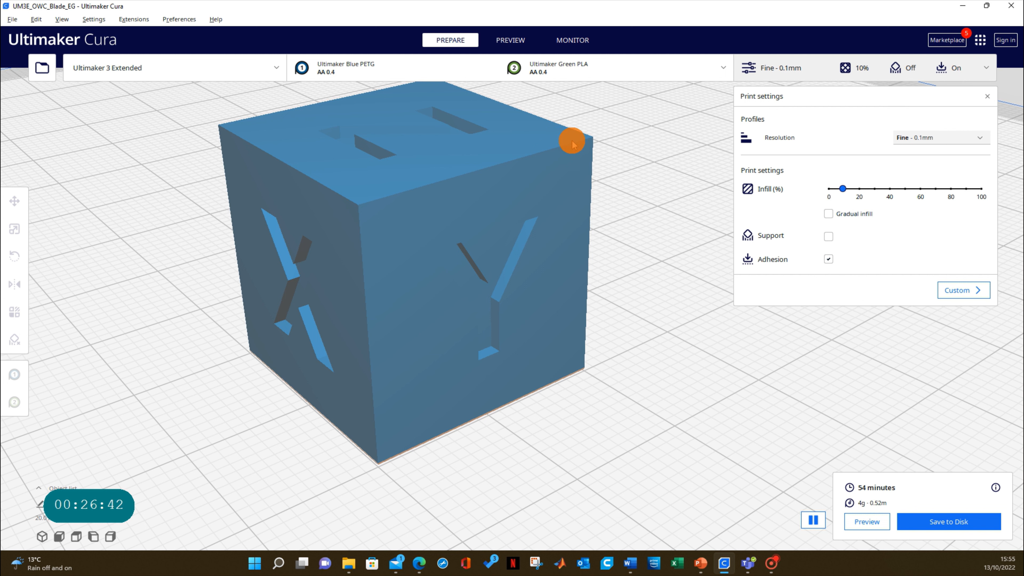
Switch the printer to Anycubic Mega SE and look through the generic material options without changing from PLA
click(194, 63)
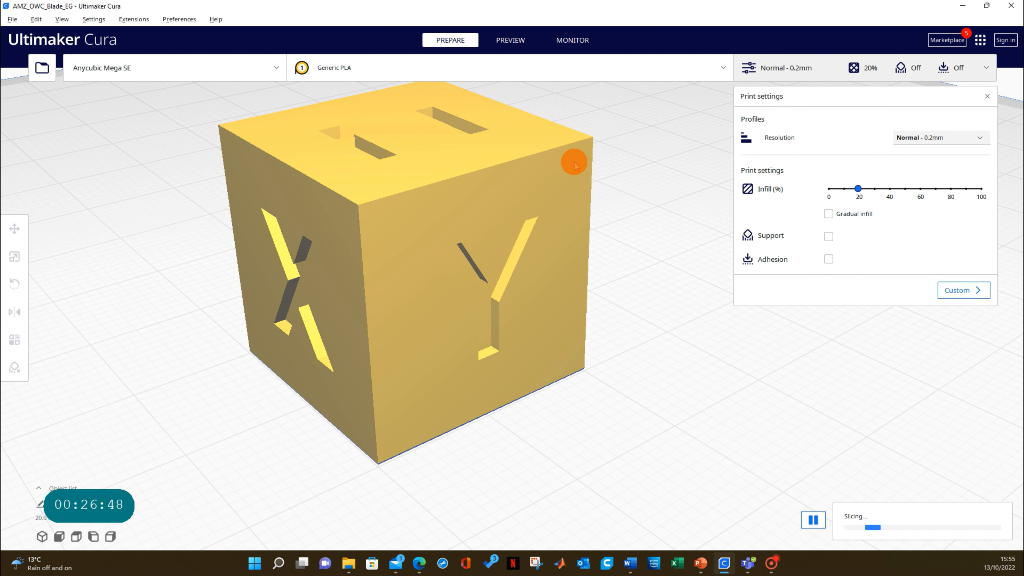
click(346, 69)
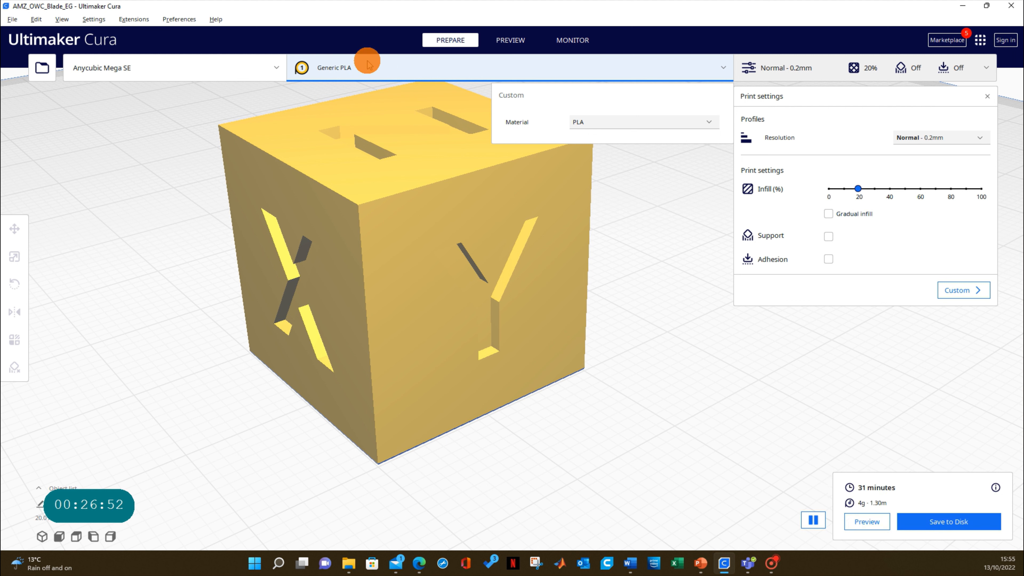
click(637, 188)
click(349, 69)
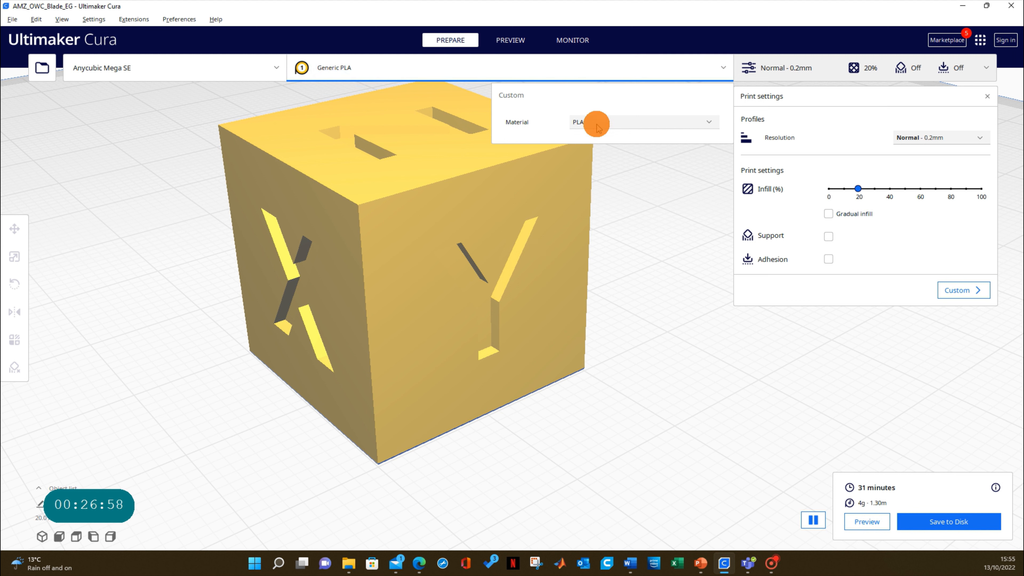
click(605, 122)
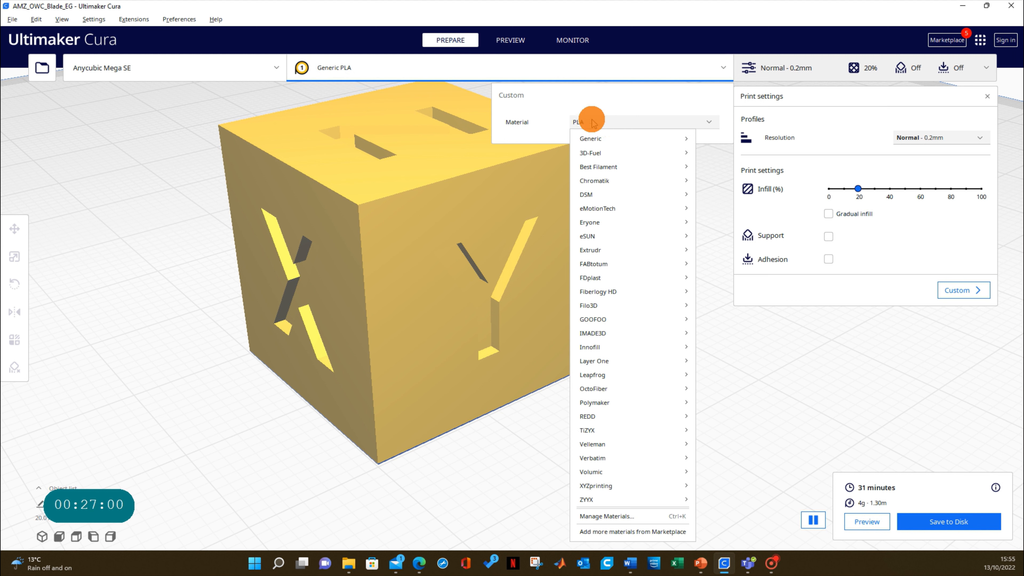
mouse_move(606, 137)
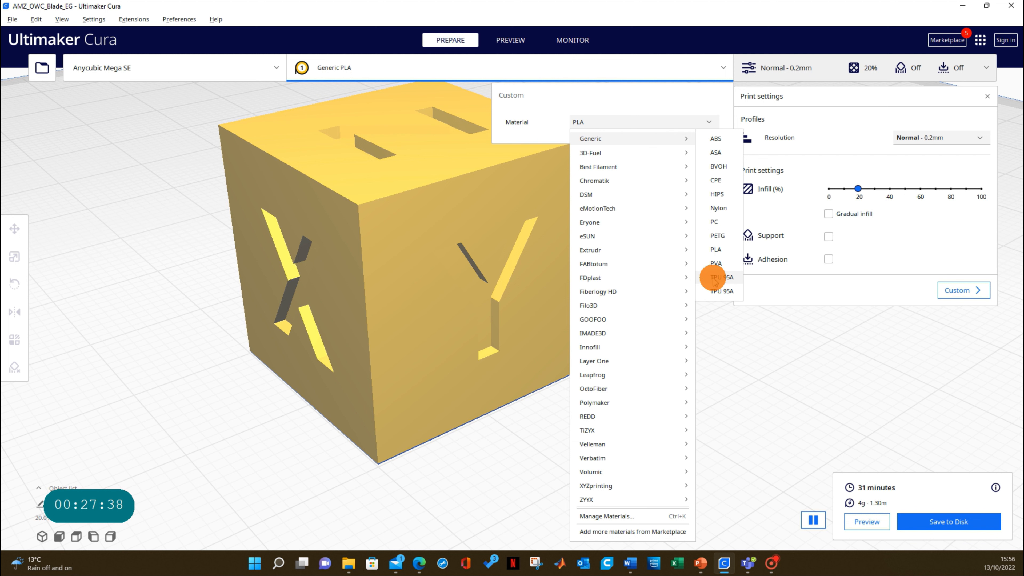
click(612, 119)
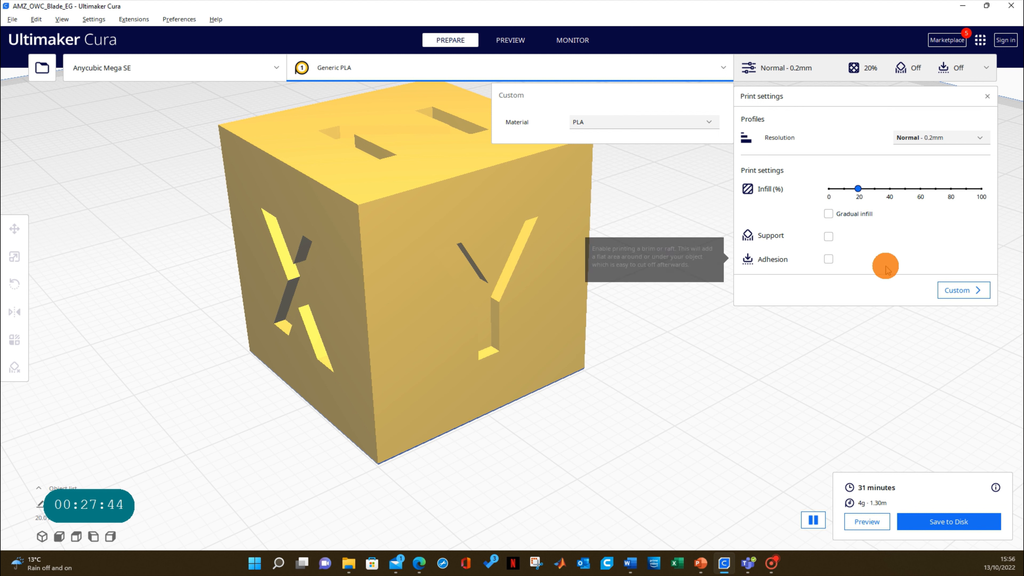
Set the custom print settings to show only the Basic selection of settings
click(958, 290)
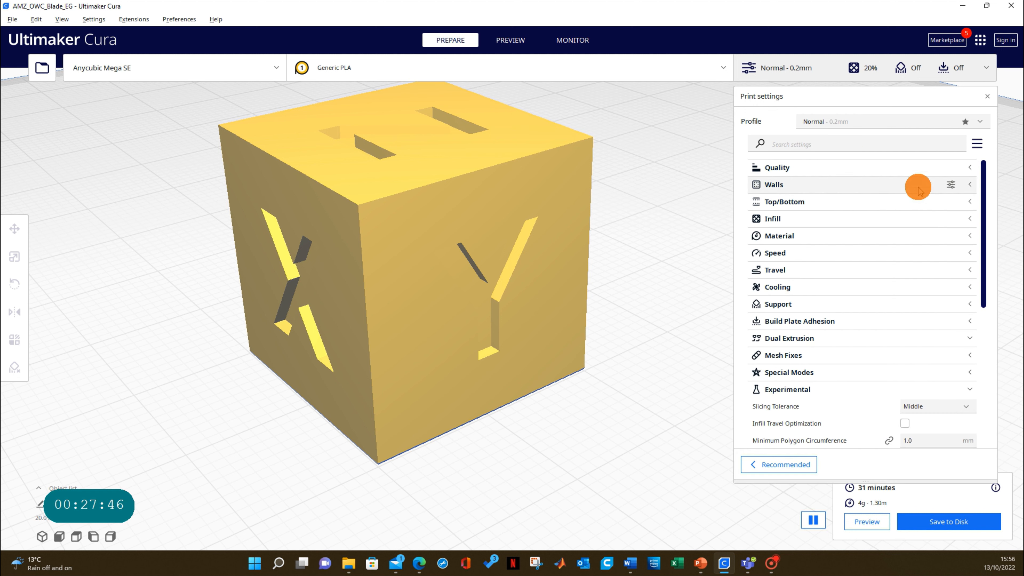
scroll(920, 188, down, 2)
scroll(918, 187, up, 2)
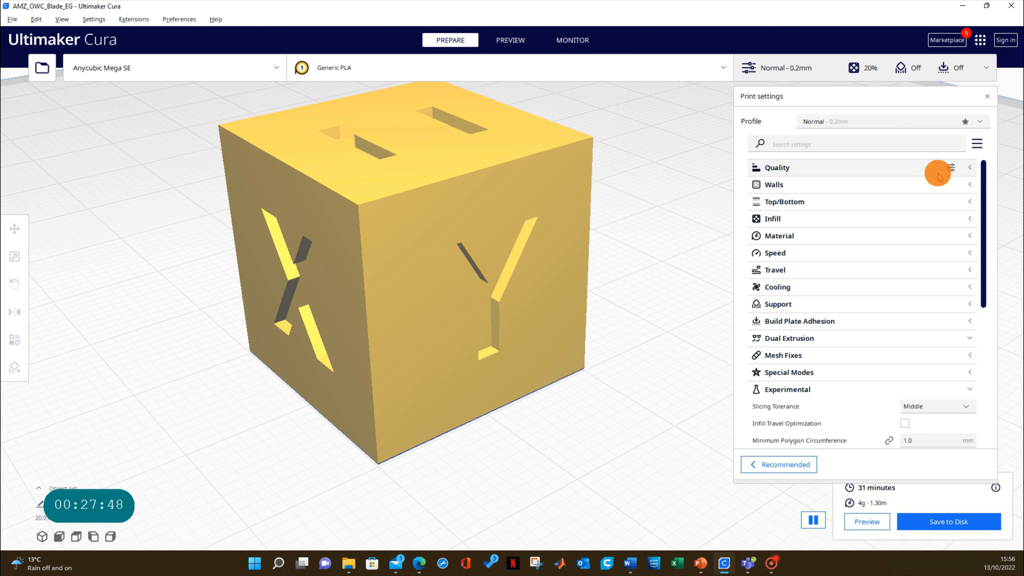
click(980, 147)
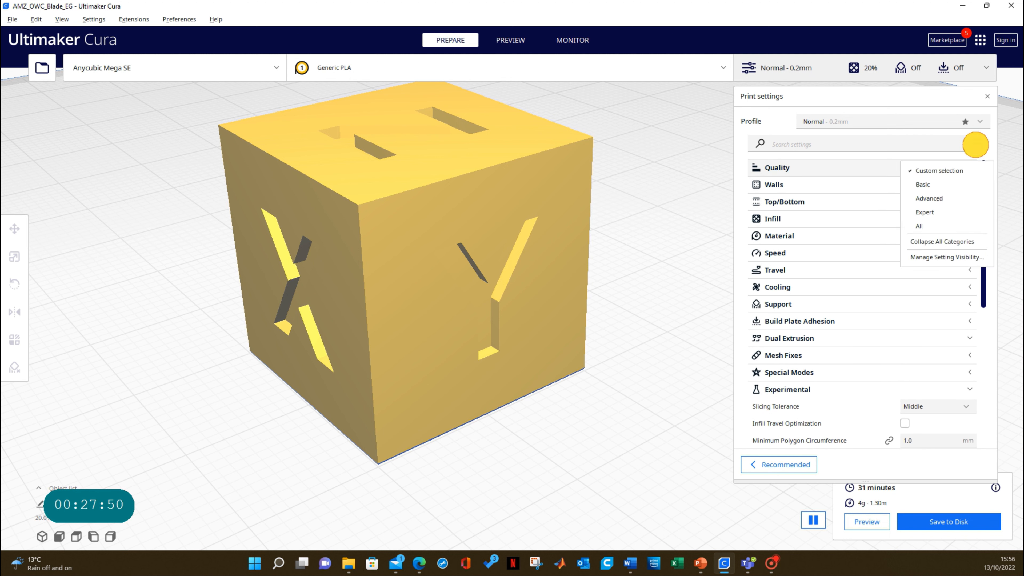
click(920, 186)
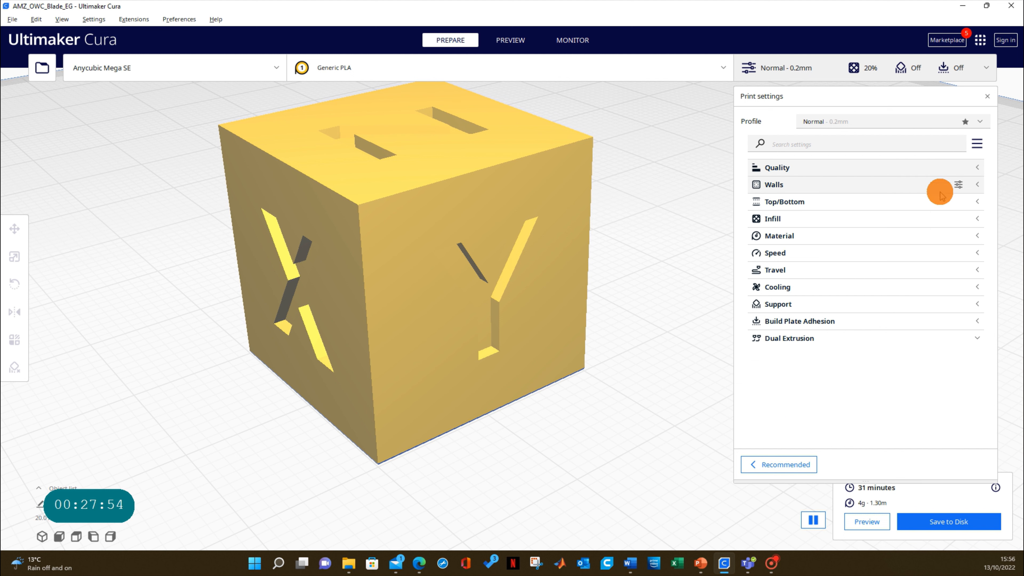
click(787, 464)
click(939, 284)
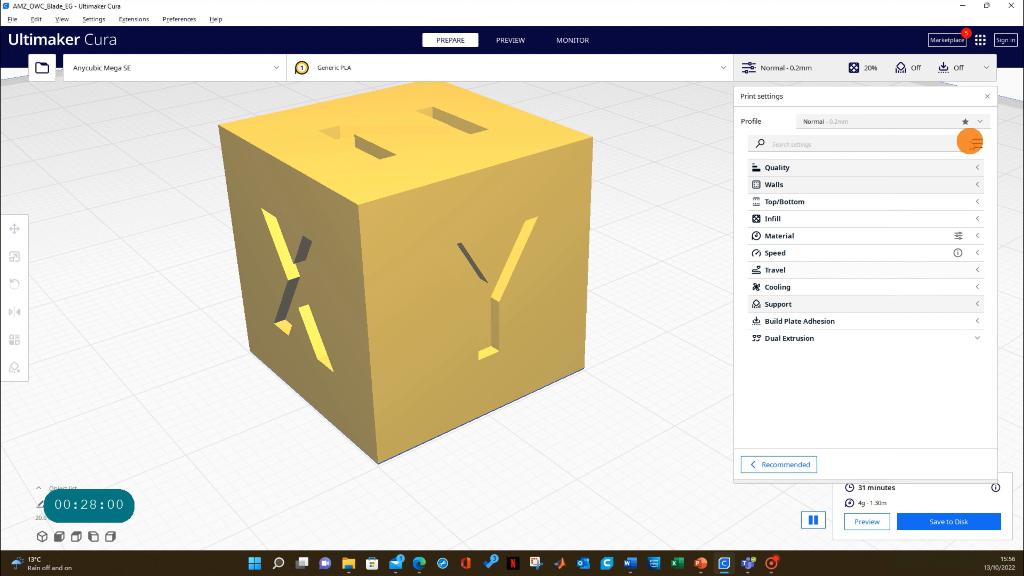
Review the setting visibility presets without changing from Basic
click(975, 149)
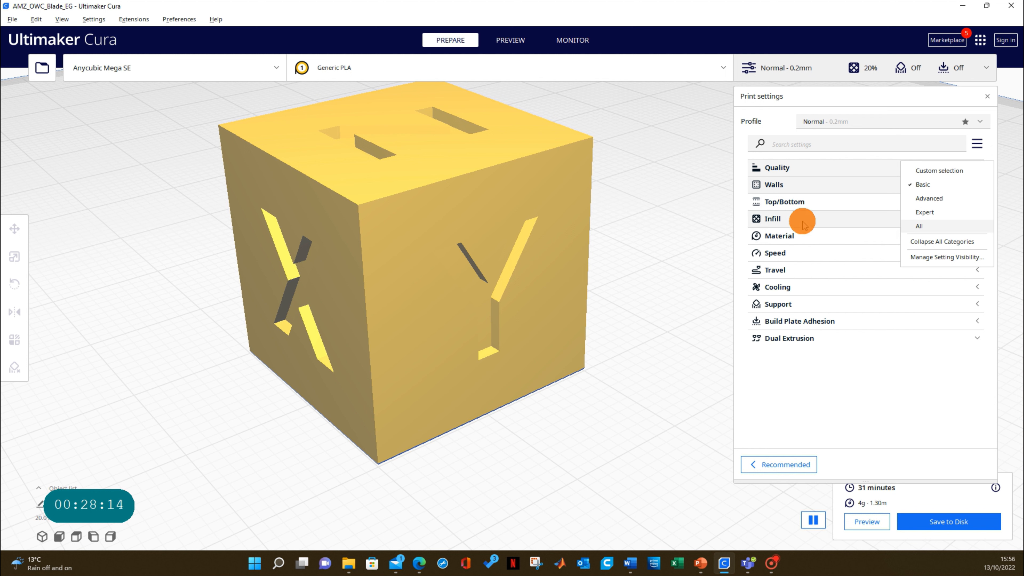
click(840, 425)
click(976, 143)
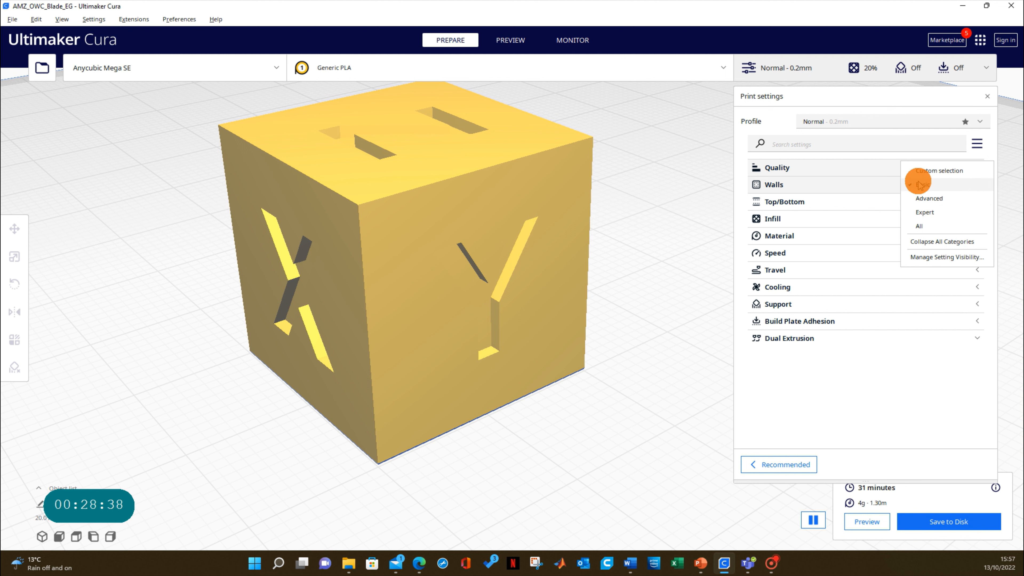
click(864, 379)
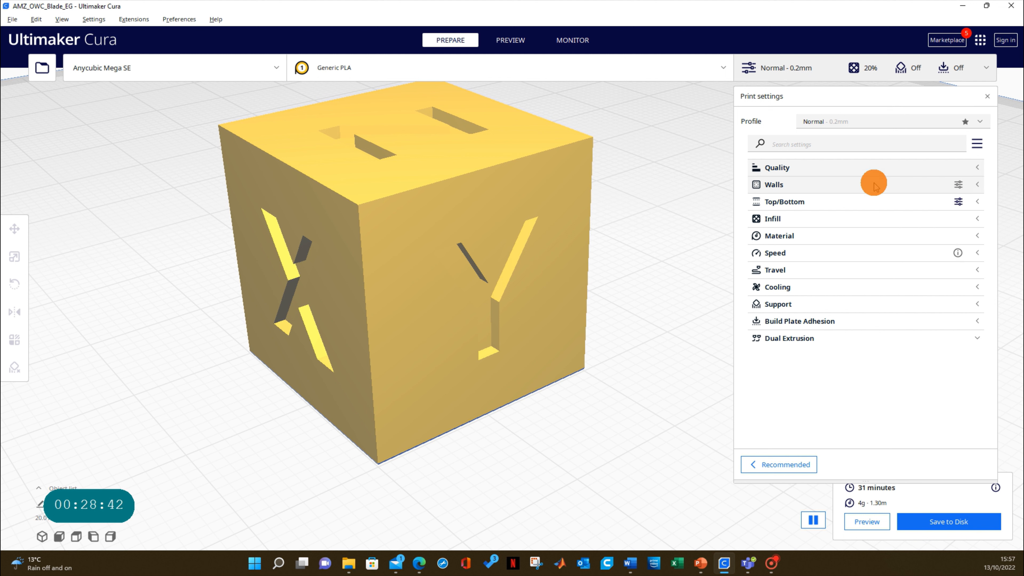
Expand the Quality settings and make the Initial Layer Height setting visible as well
click(885, 170)
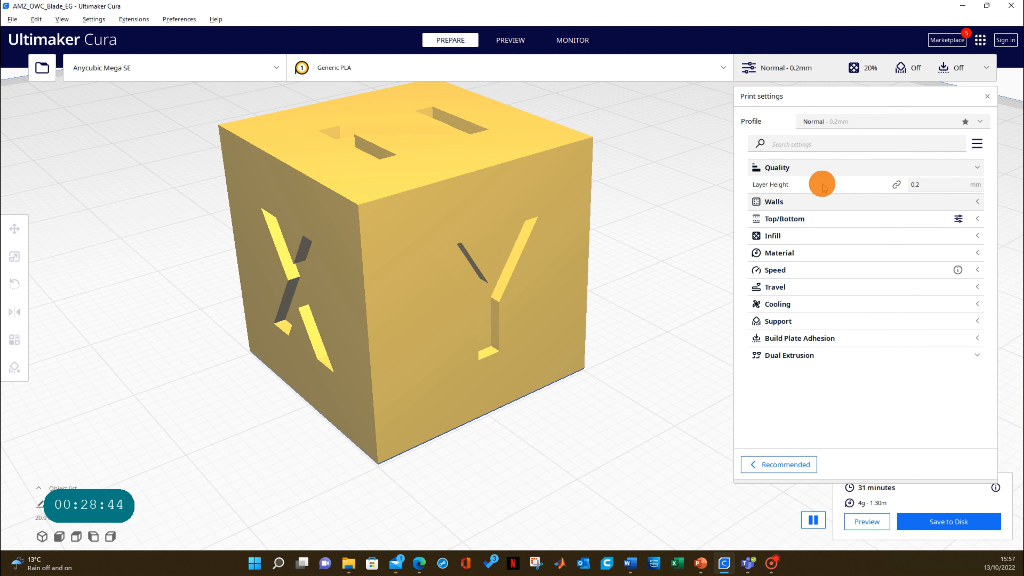
mouse_move(768, 187)
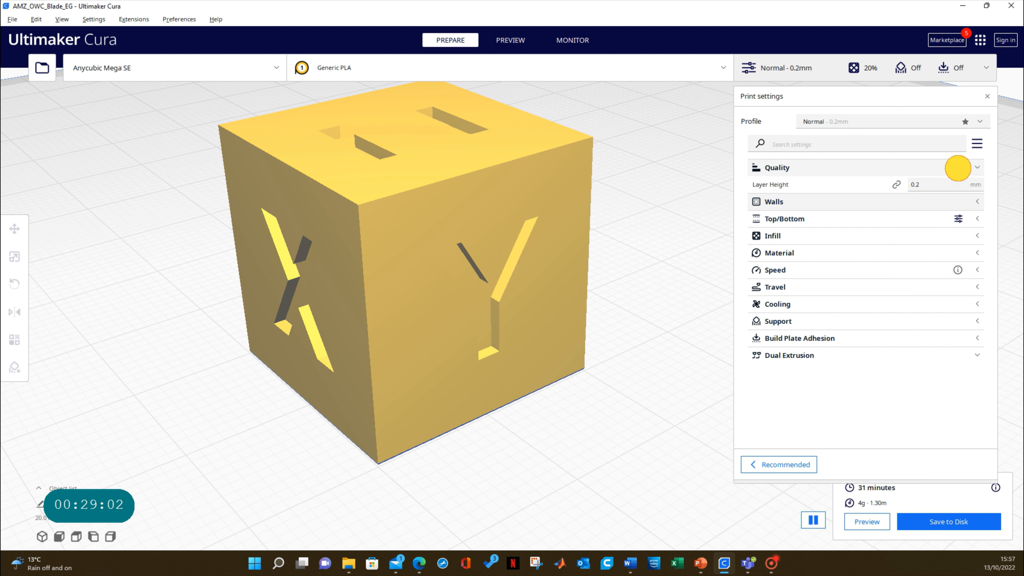
click(958, 169)
click(578, 217)
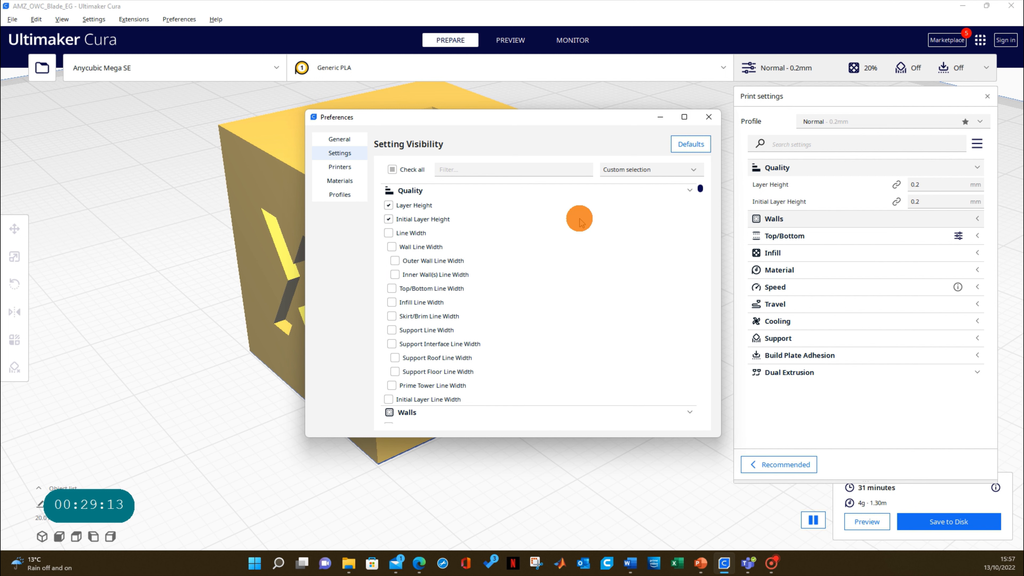
click(708, 118)
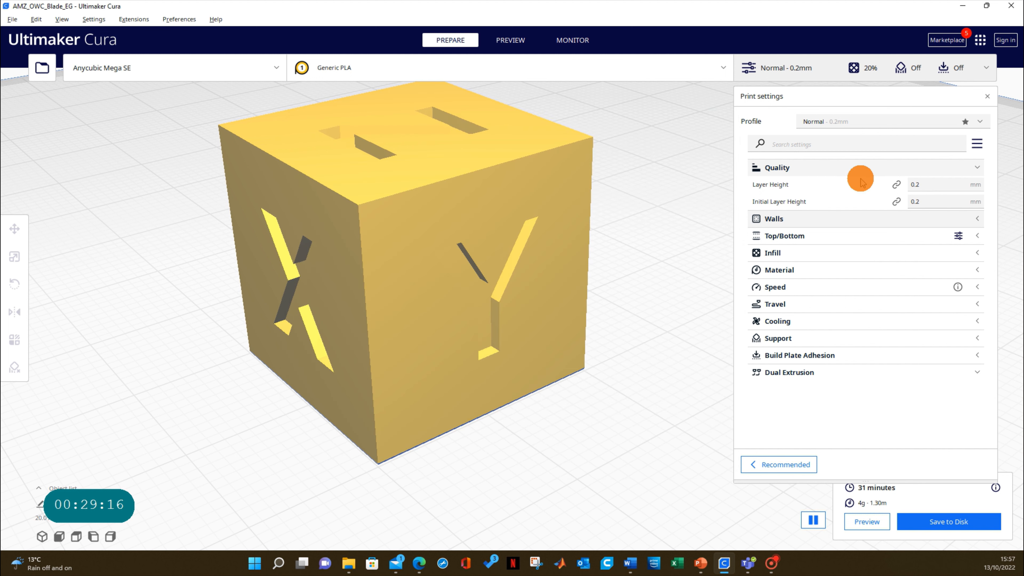
Set the initial layer height to 0.25 mm and the layer height to 0.1 mm
click(922, 202)
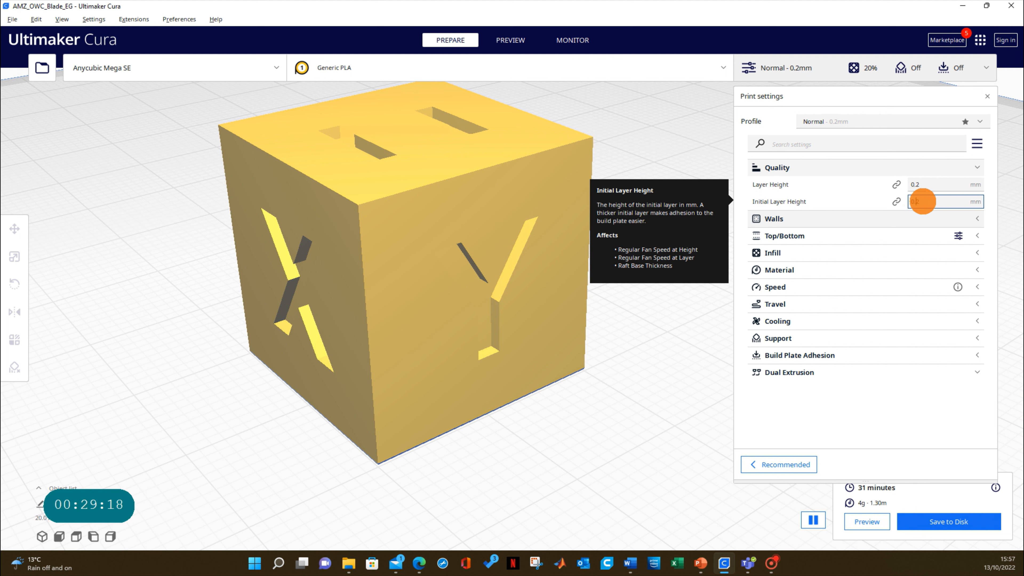
text(5)
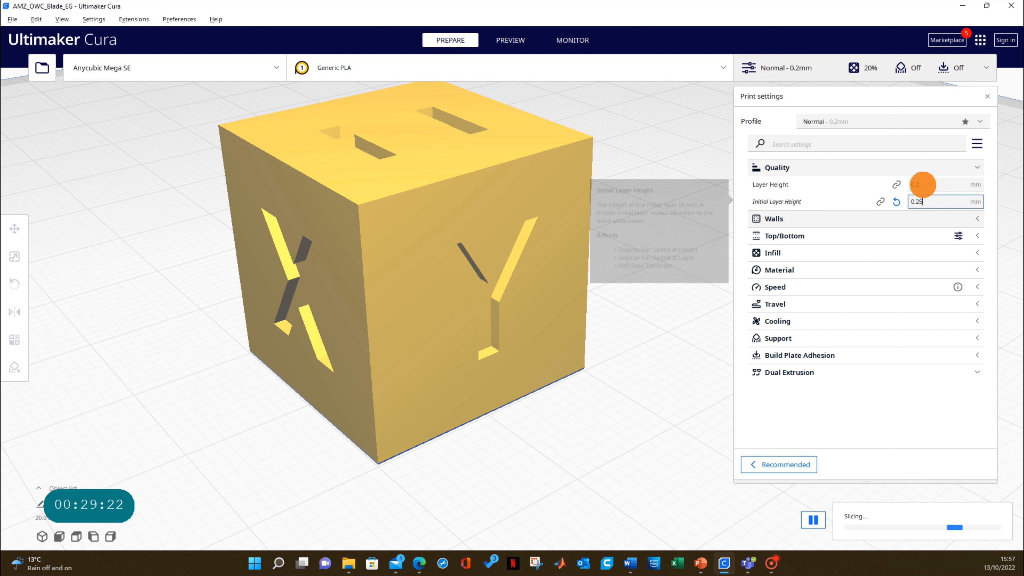
click(922, 184)
key(BackSpace)
text(1)
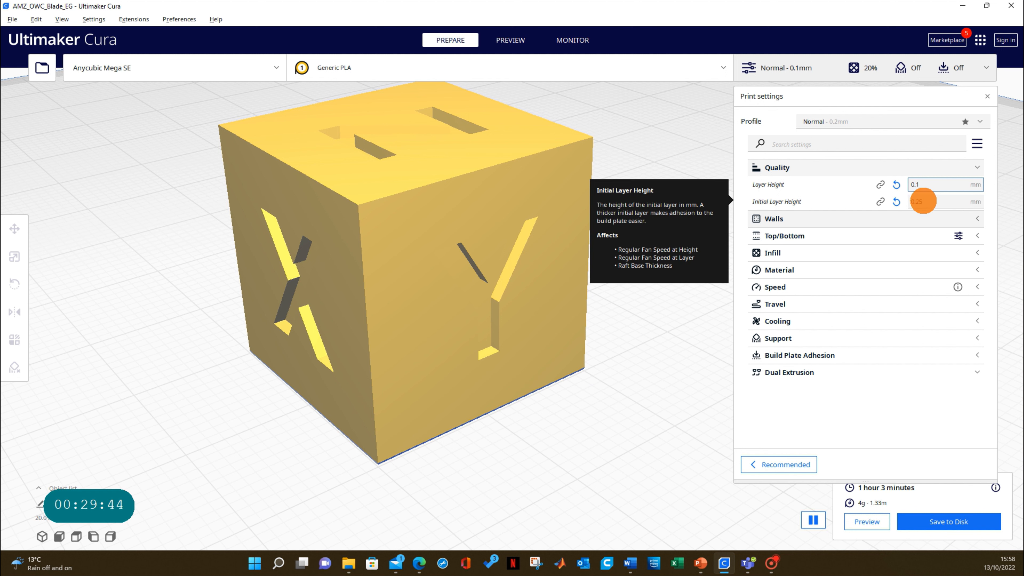
Set the initial layer height to 0.22 mm and the layer height to 0.3 mm
click(922, 201)
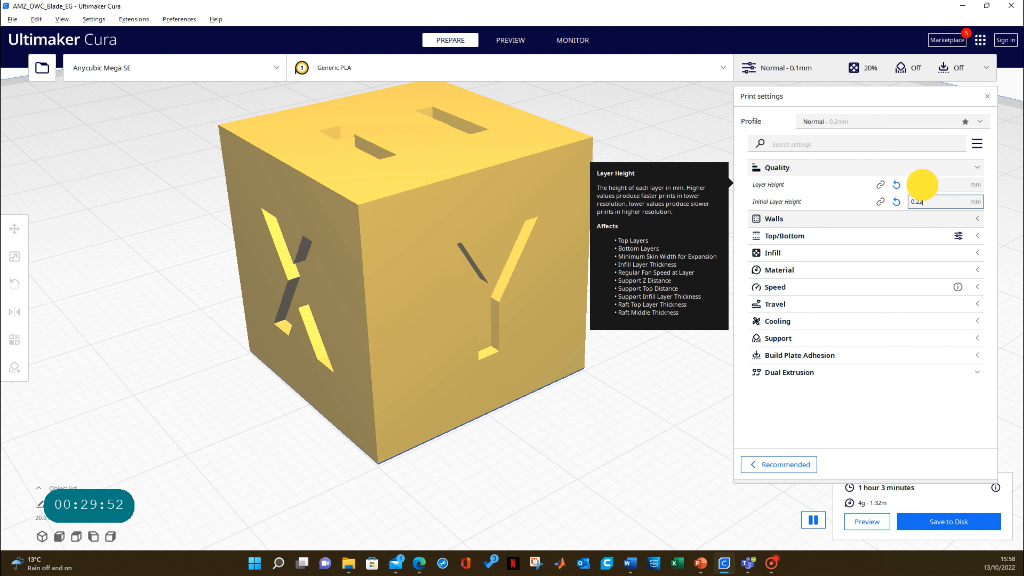
click(917, 182)
key(BackSpace)
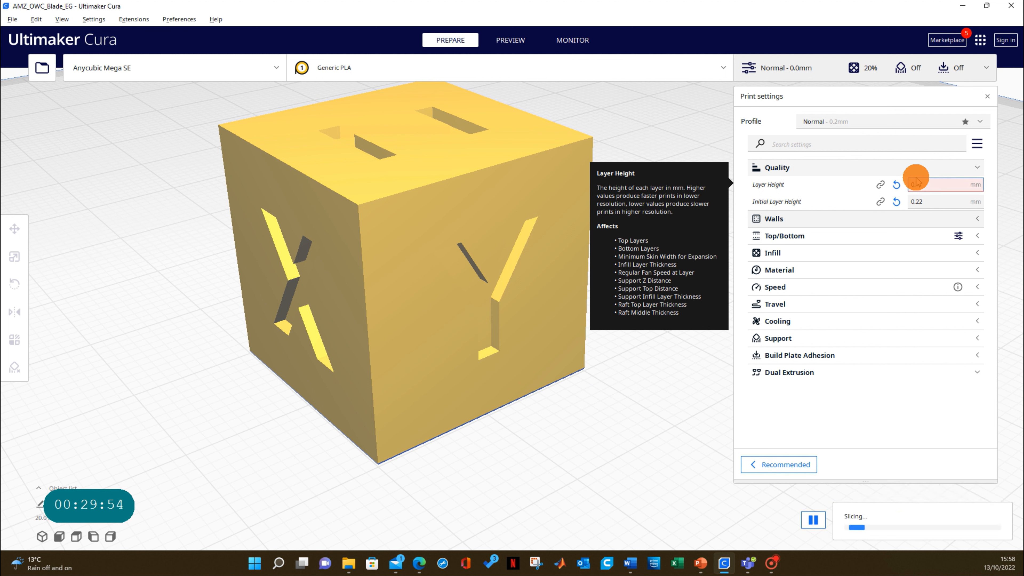
text(3)
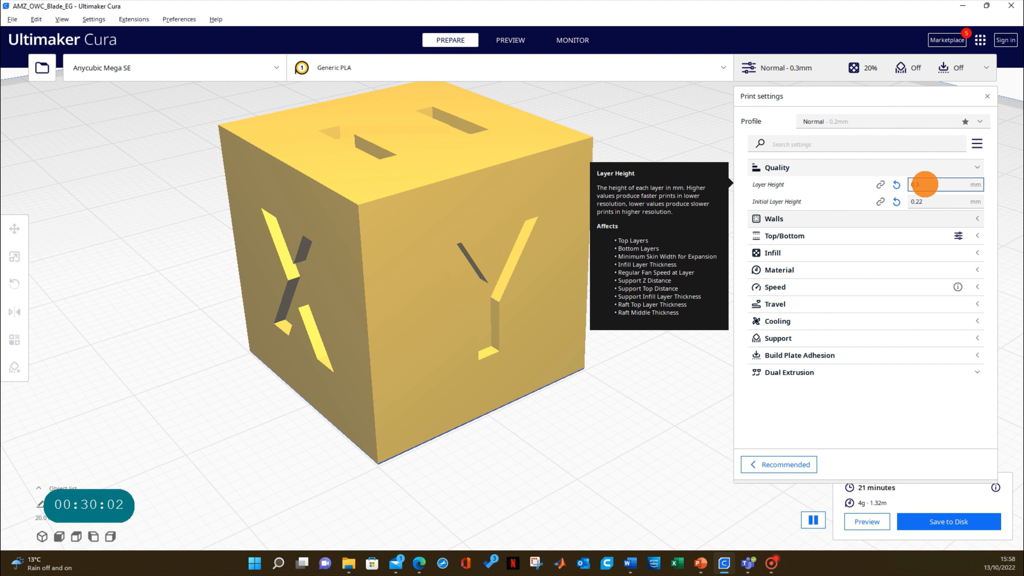
Set the layer height to 0.2 mm and collapse the Quality settings
key(BackSpace)
text(2)
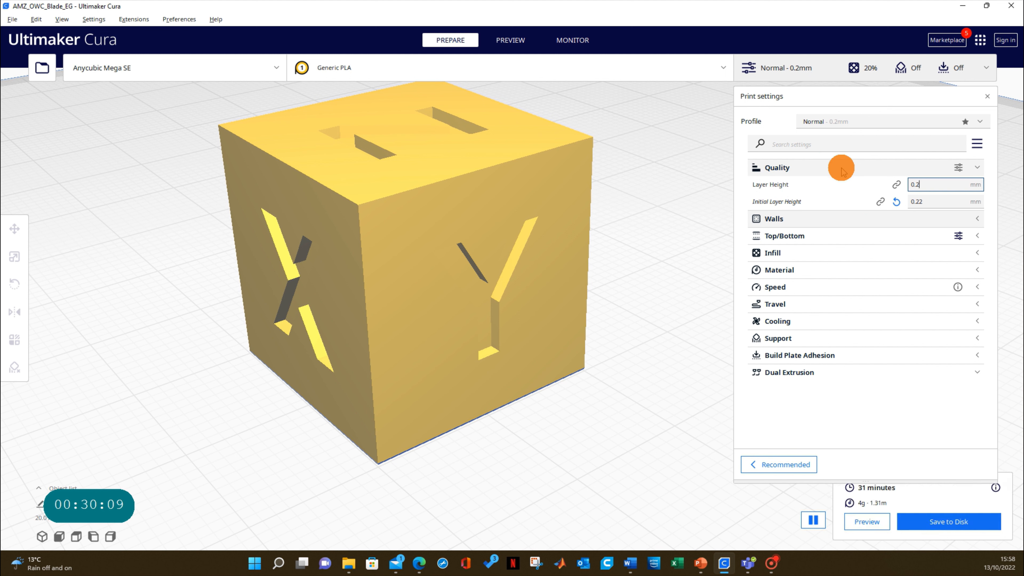
click(978, 168)
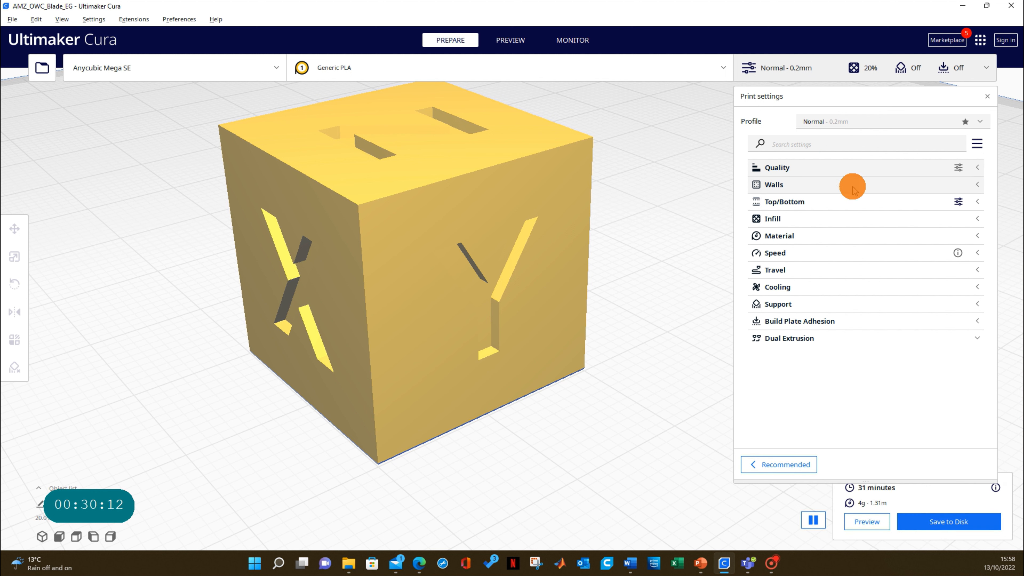
Expand the Walls settings and preview the sliced cube cut down to layer 60 to expose its walls and infill
click(813, 187)
mouse_move(781, 205)
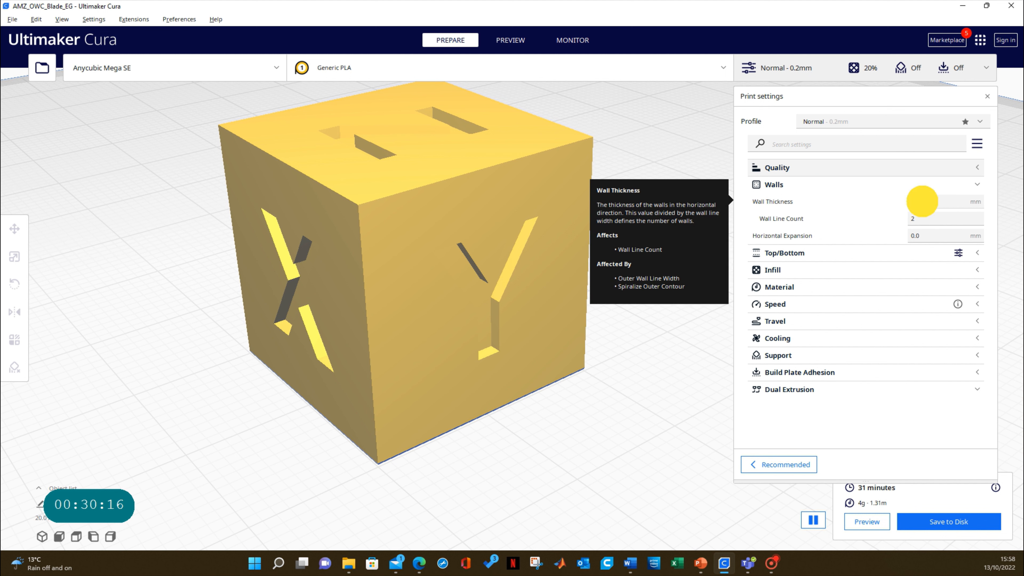
click(907, 200)
click(917, 219)
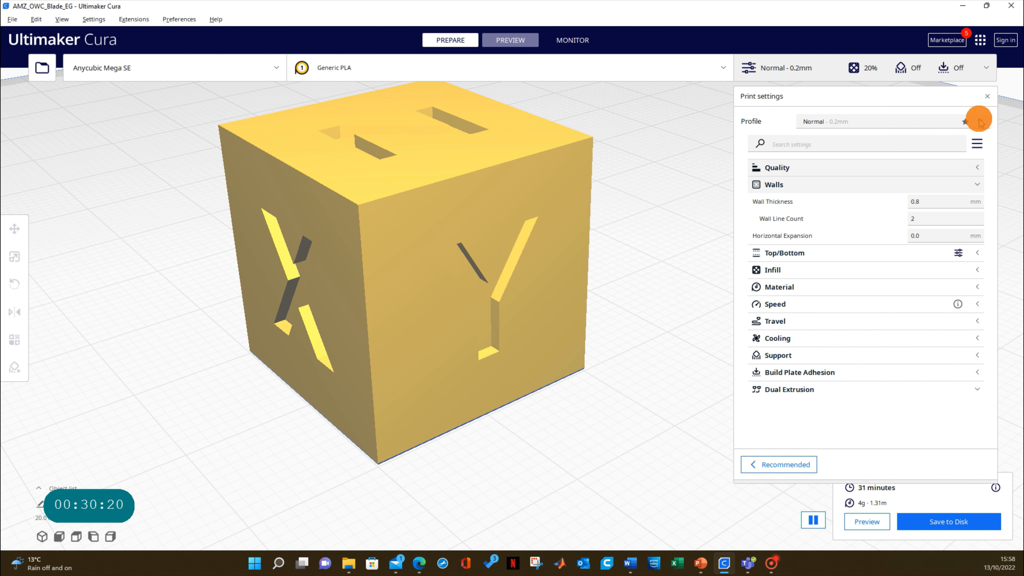
drag(1011, 164, 1012, 249)
scroll(554, 222, up, 3)
Set the wall line count to 3 and collapse the Walls settings
double_click(909, 216)
text(3)
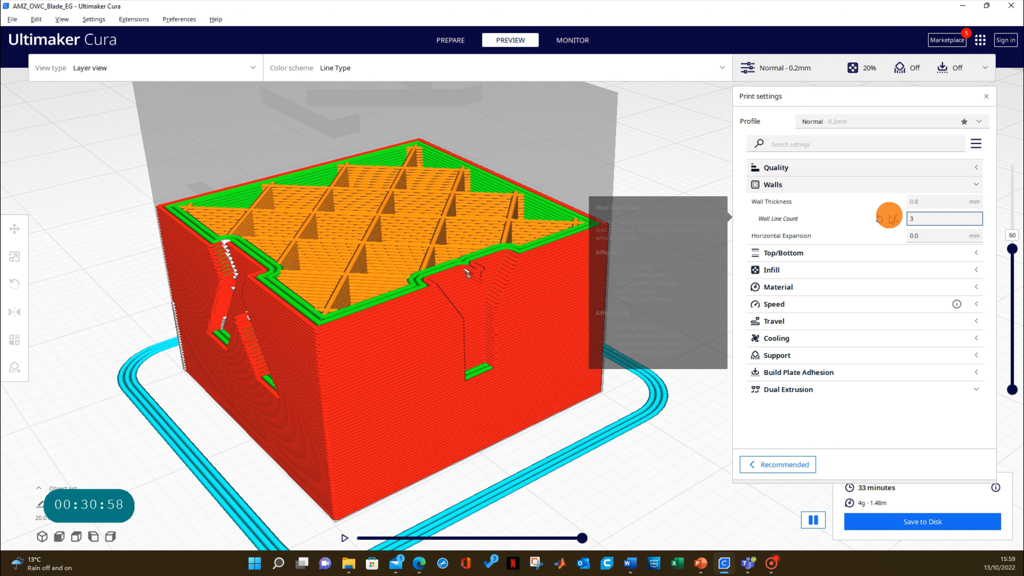
click(960, 188)
Set the number of bottom layers to 3 and top layers to 5, with the preview lowered to layer 56
click(829, 201)
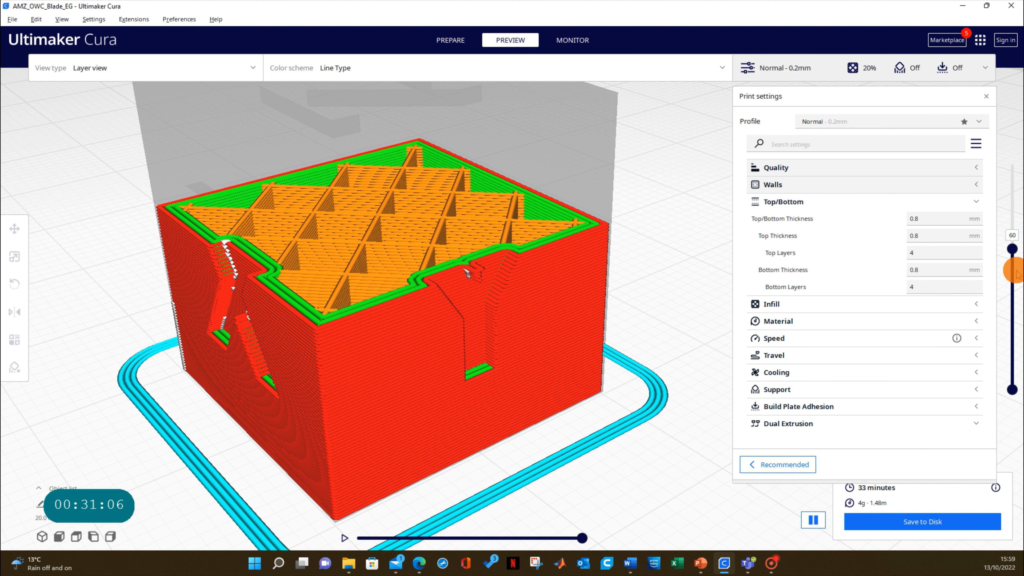
mouse_move(1010, 248)
mouse_down()
mouse_move(1005, 373)
mouse_move(1011, 257)
mouse_up()
click(911, 287)
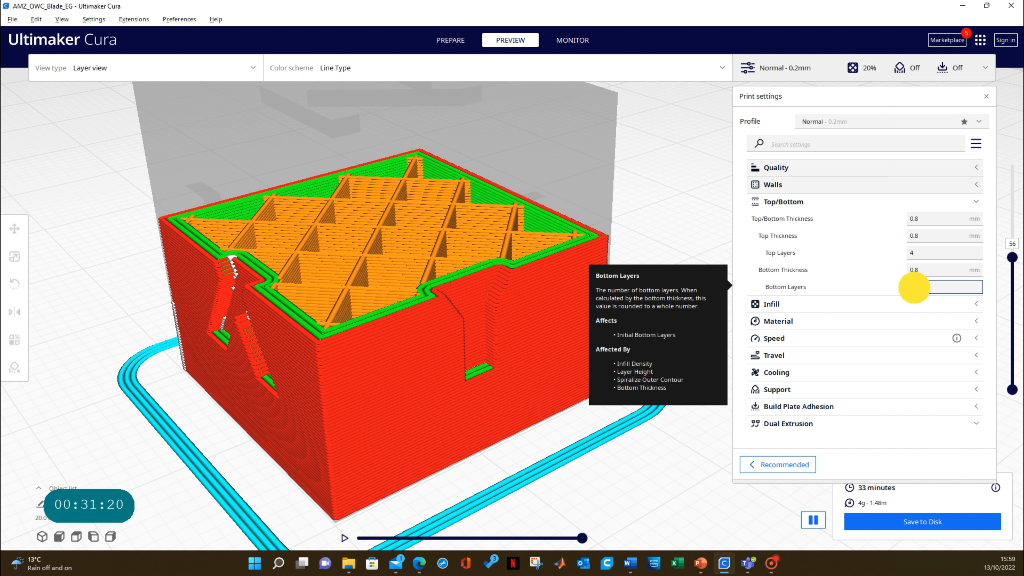
text(3)
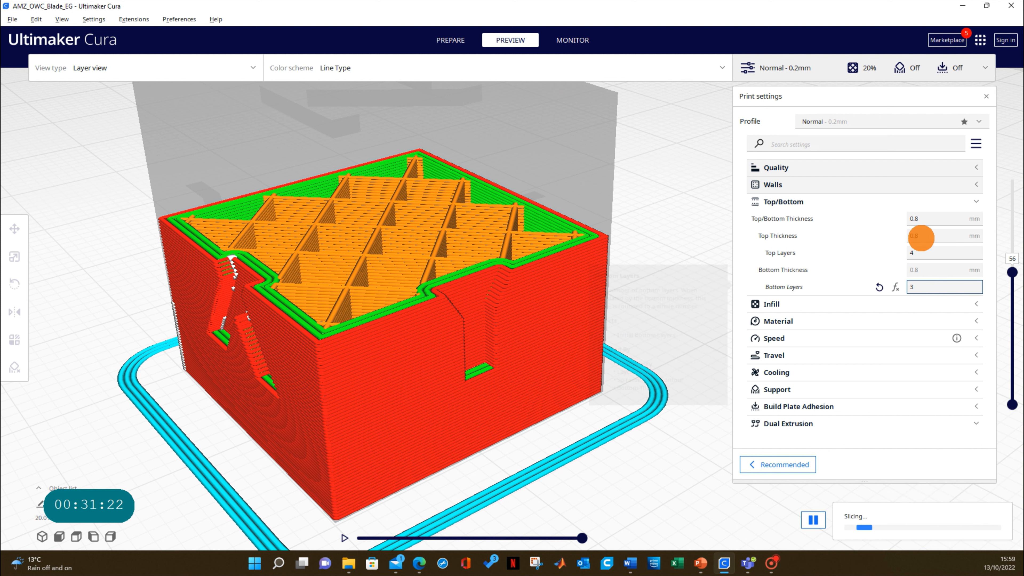
click(914, 252)
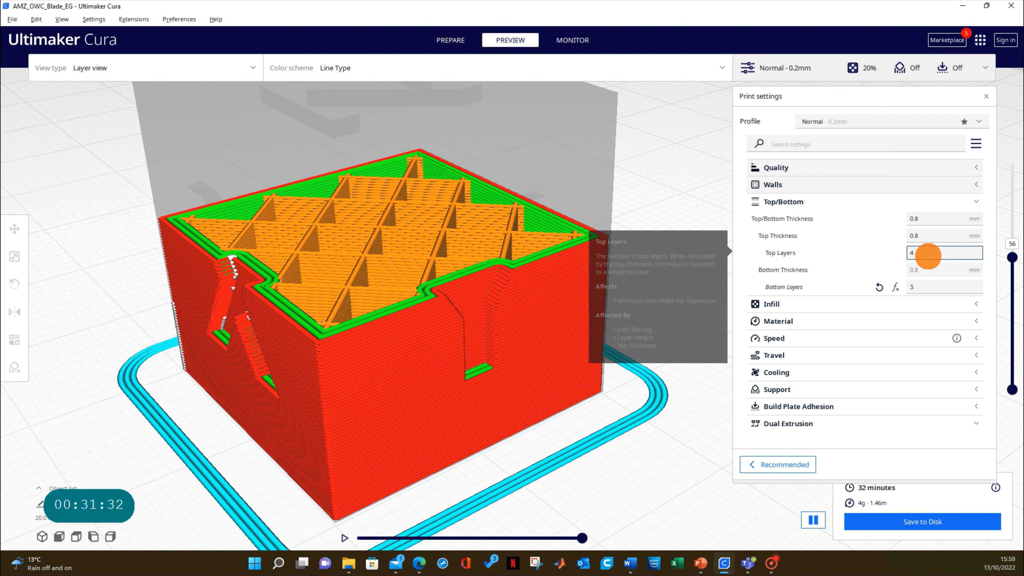
click(910, 254)
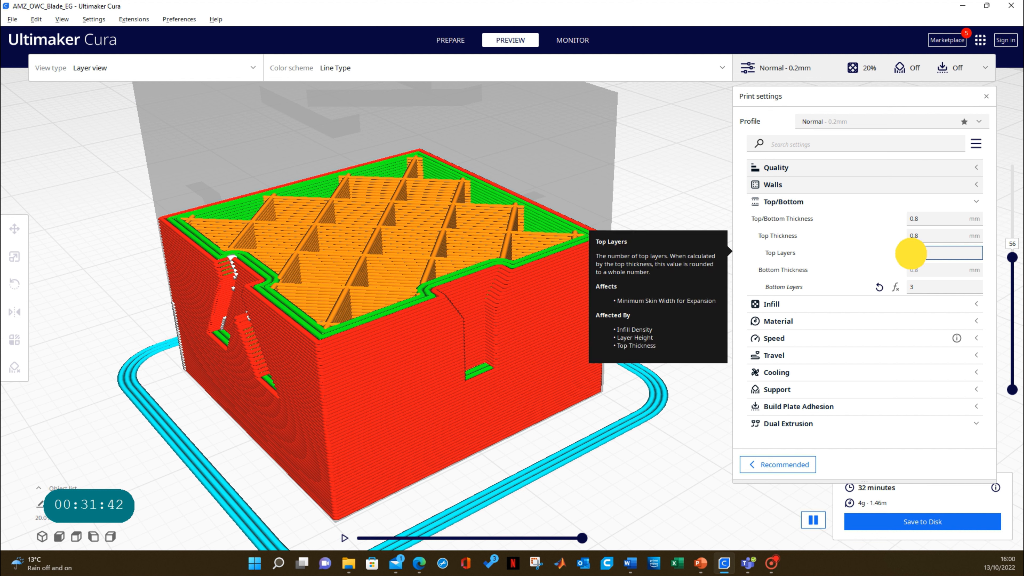
text(5)
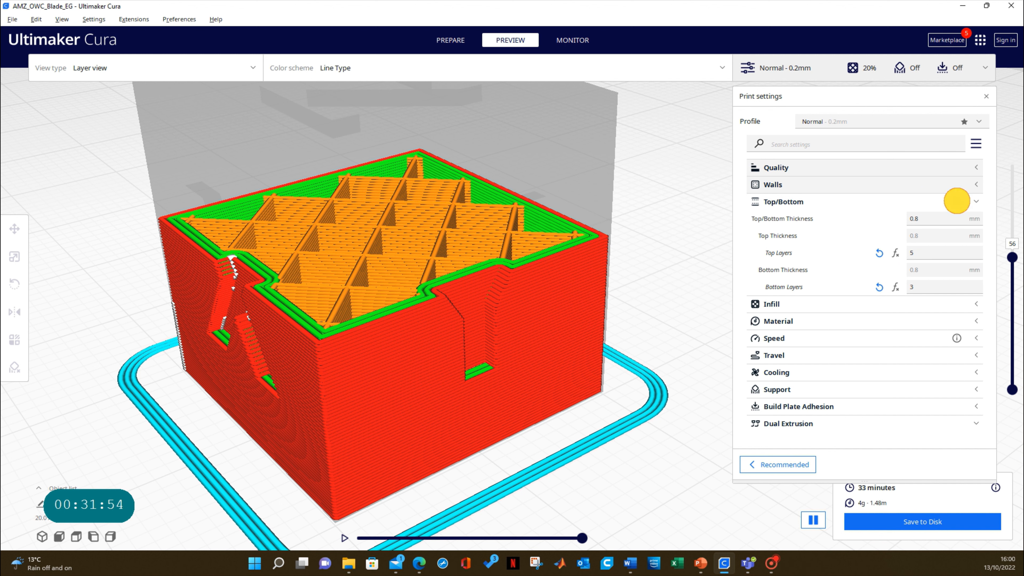
Review the Top/Bottom entries in the setting visibility preferences and collapse the Top/Bottom settings
click(957, 201)
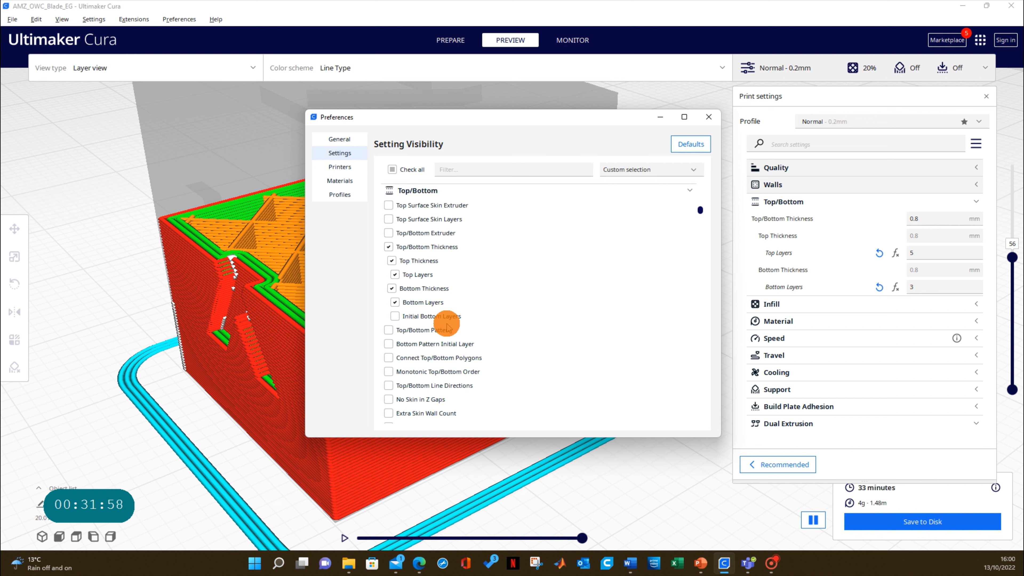
click(708, 116)
click(783, 202)
Set the infill pattern to Lines
click(815, 218)
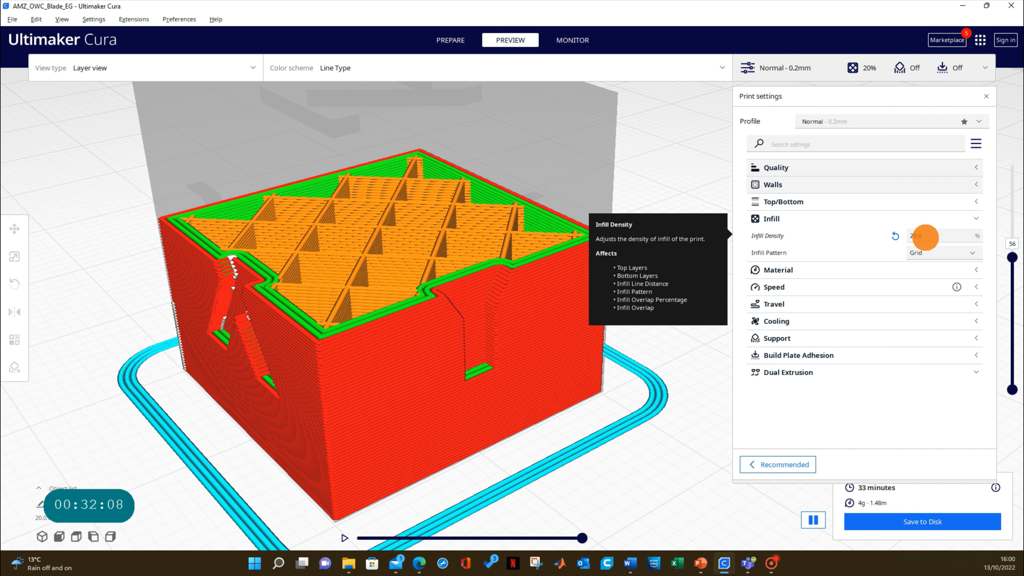
click(967, 253)
click(917, 281)
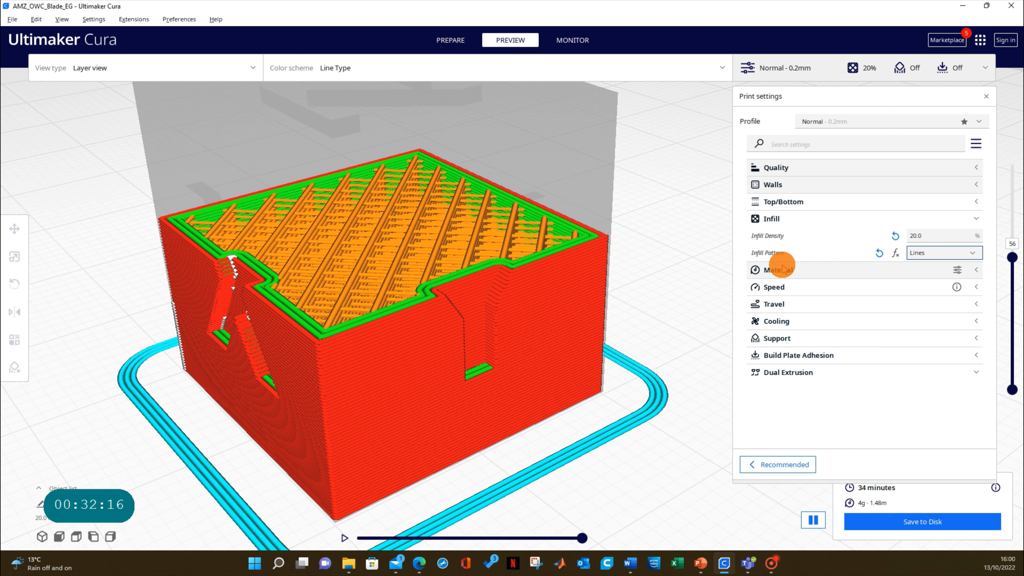
Examine the Lines infill from above while raising the layer preview from layer 56 to layer 69
click(613, 202)
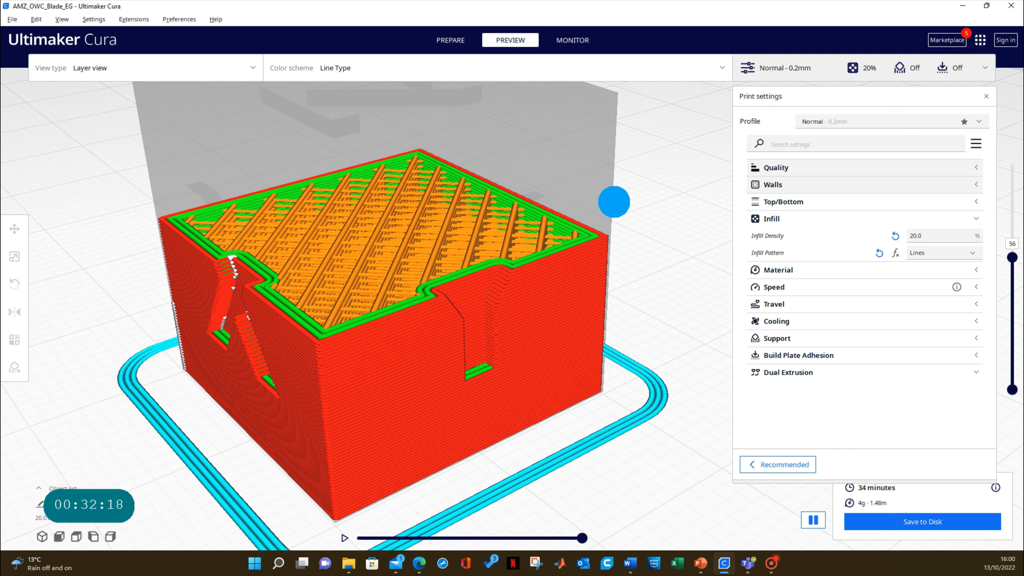
middle_drag(613, 201, 604, 221)
right_drag(552, 179, 547, 218)
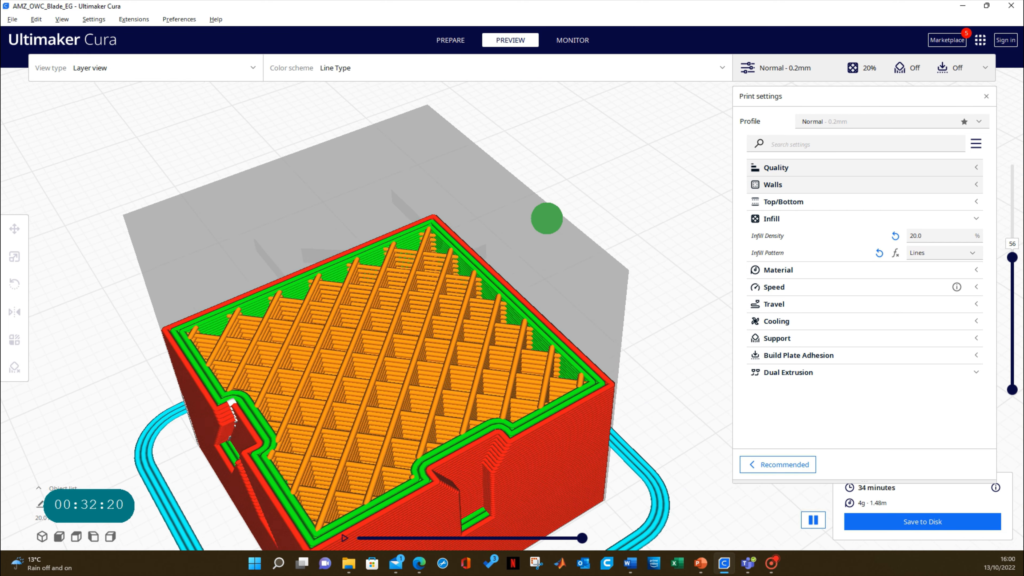
middle_drag(546, 218, 548, 218)
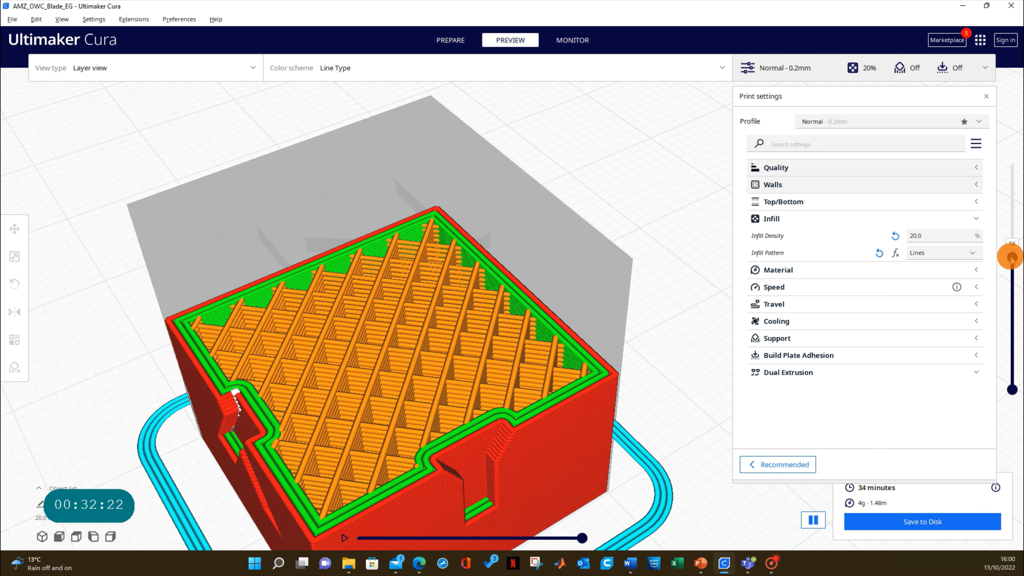
drag(1010, 257, 1011, 237)
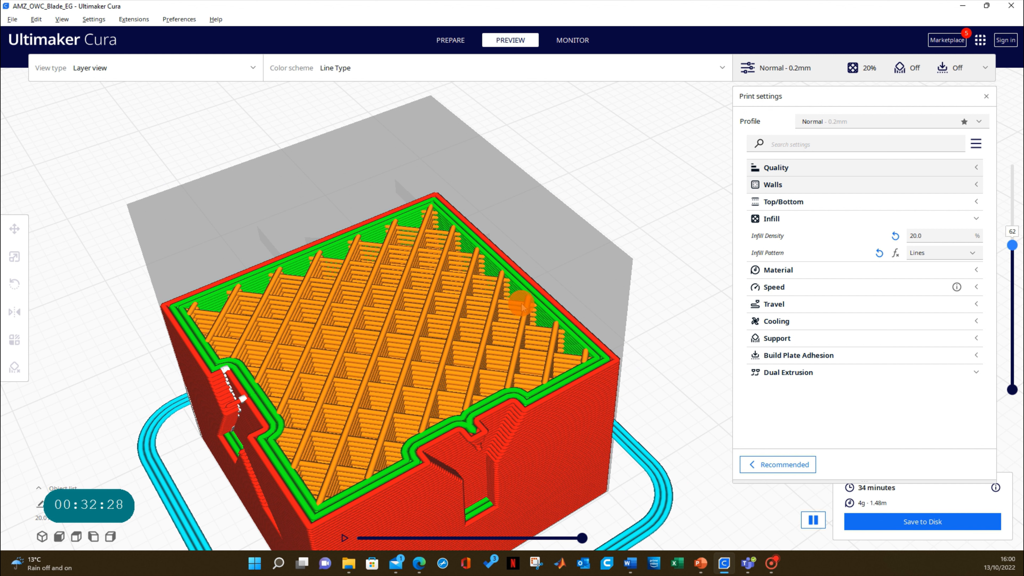
click(1012, 244)
drag(1014, 237, 1012, 224)
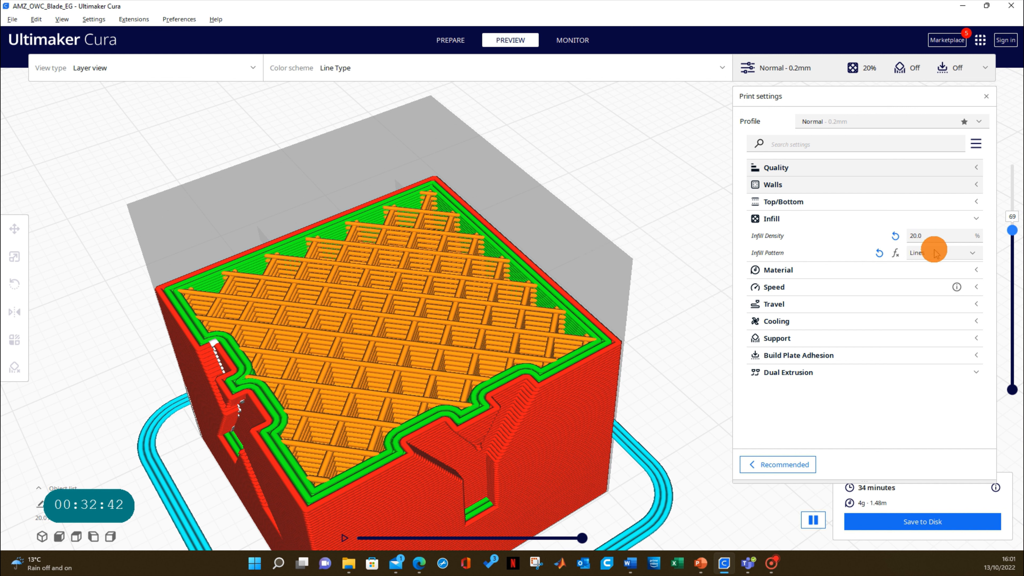
Review the available infill patterns and the Infill entries in the setting visibility preferences
click(970, 253)
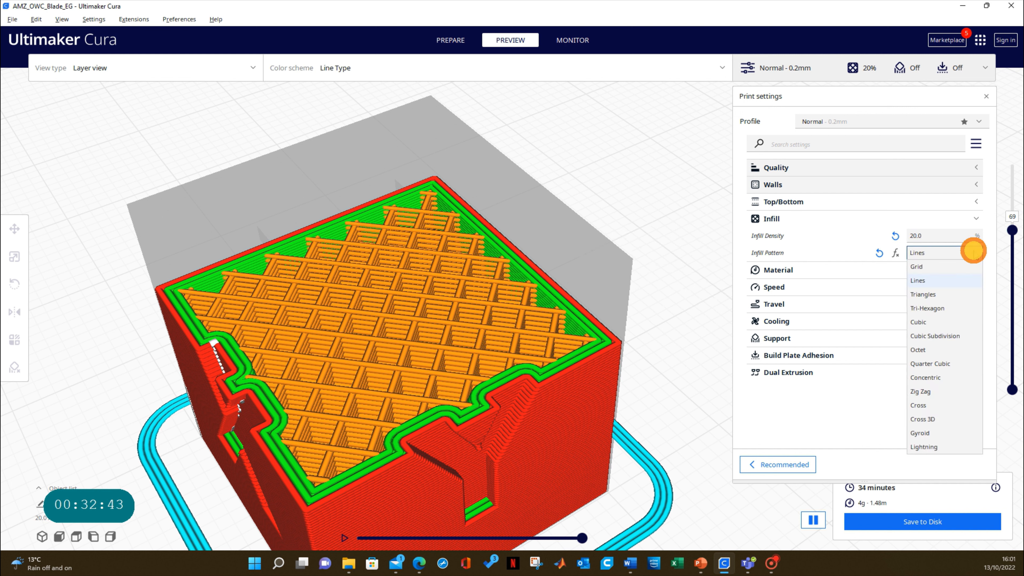
click(957, 254)
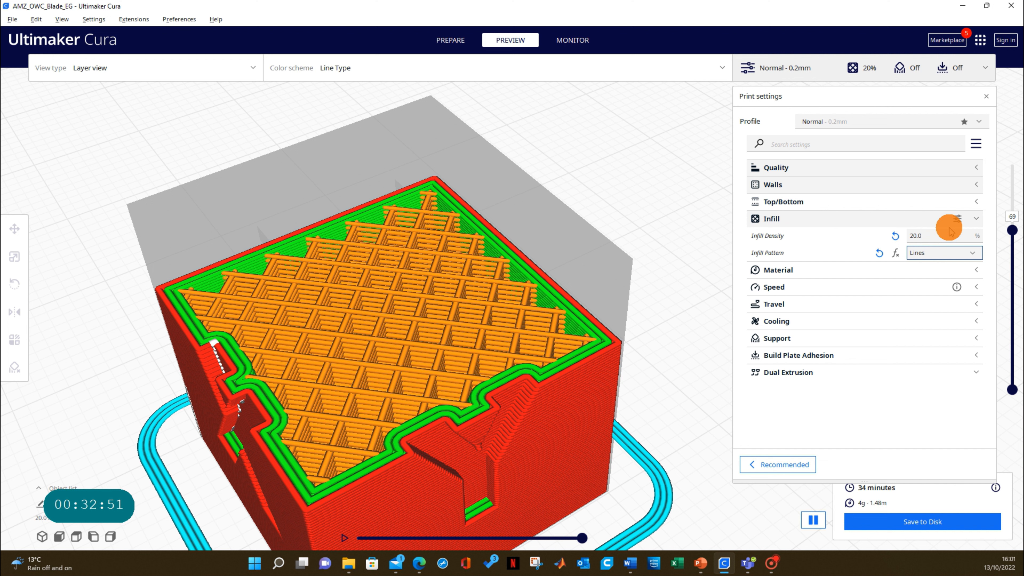
click(956, 220)
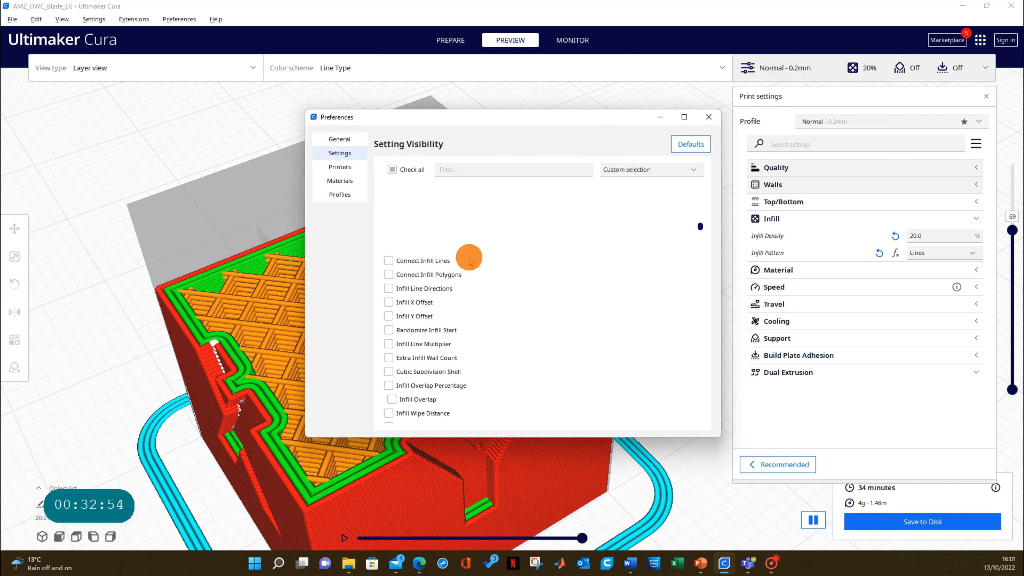
scroll(419, 370, down, 3)
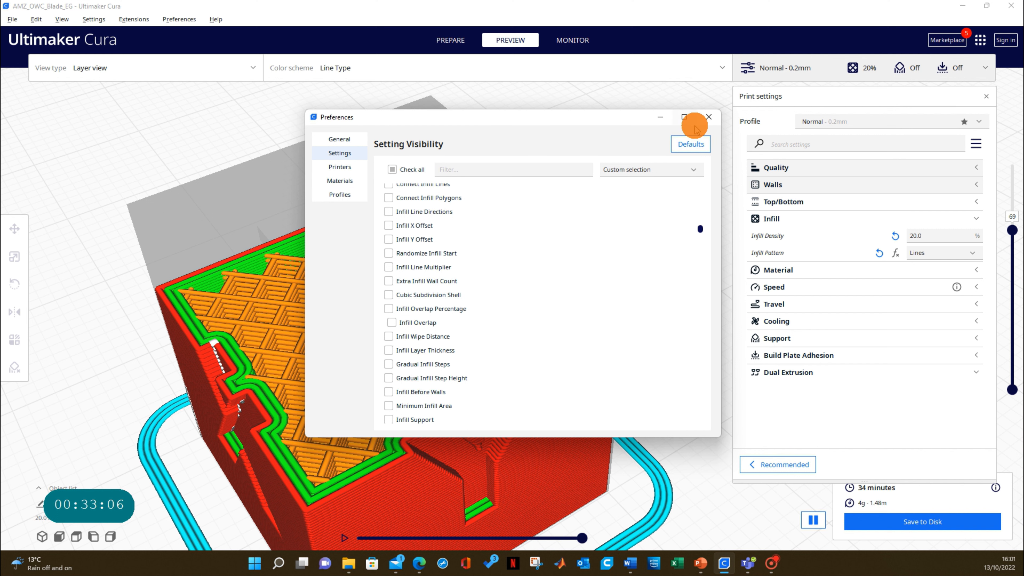
click(709, 117)
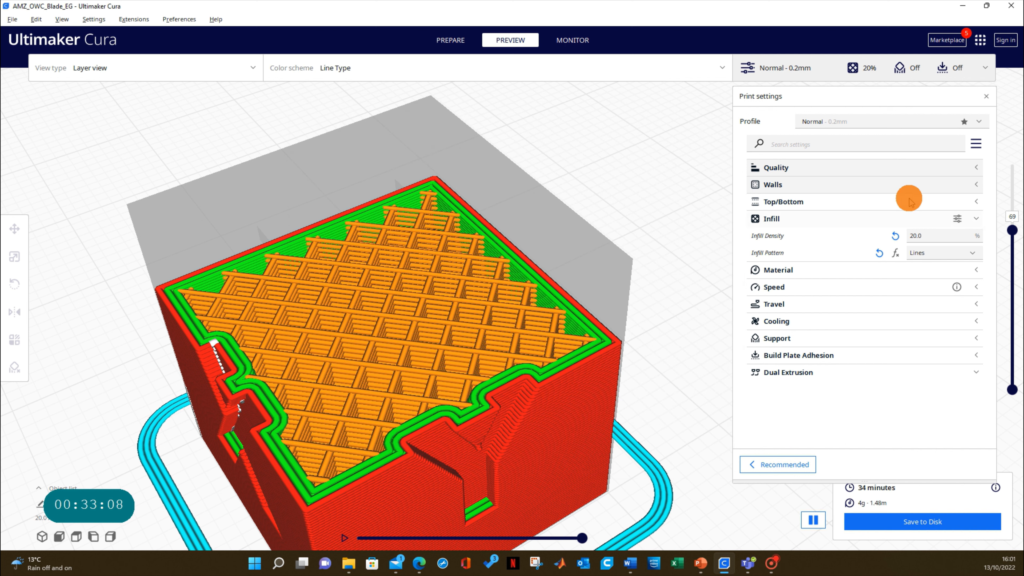
Collapse the Infill settings and examine the printing temperature in the Material settings
click(824, 221)
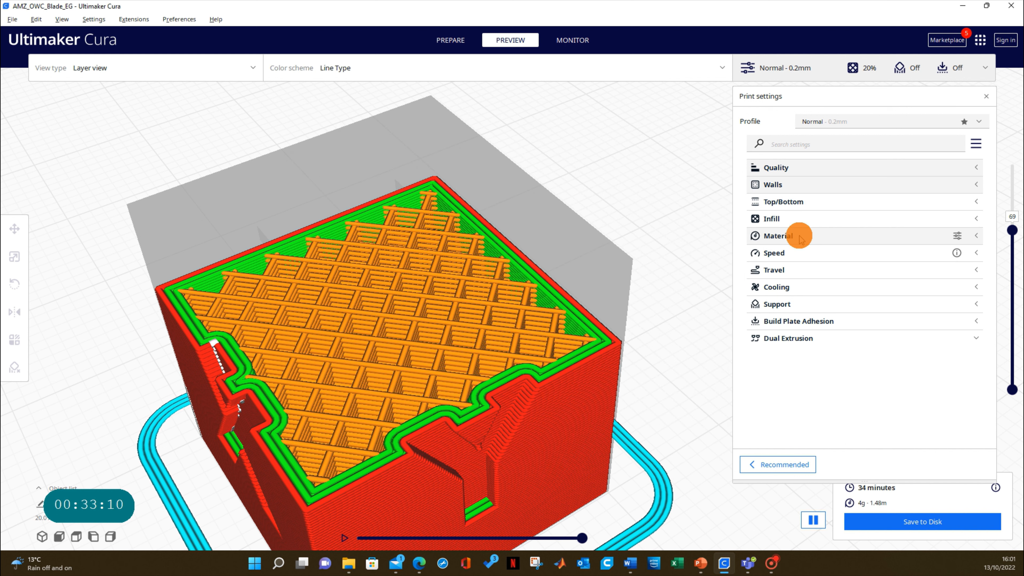
click(820, 237)
mouse_move(811, 256)
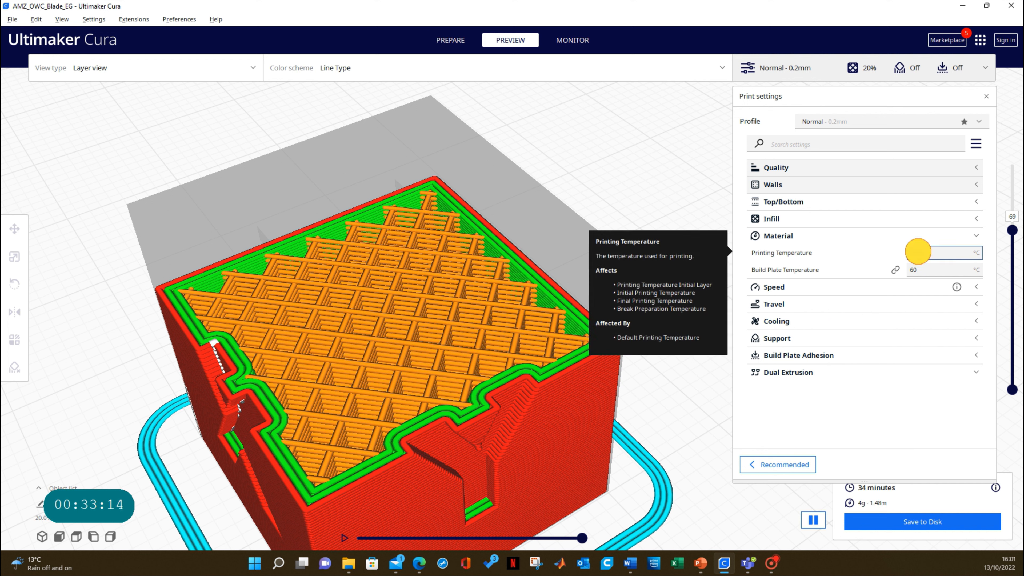
click(931, 252)
click(909, 252)
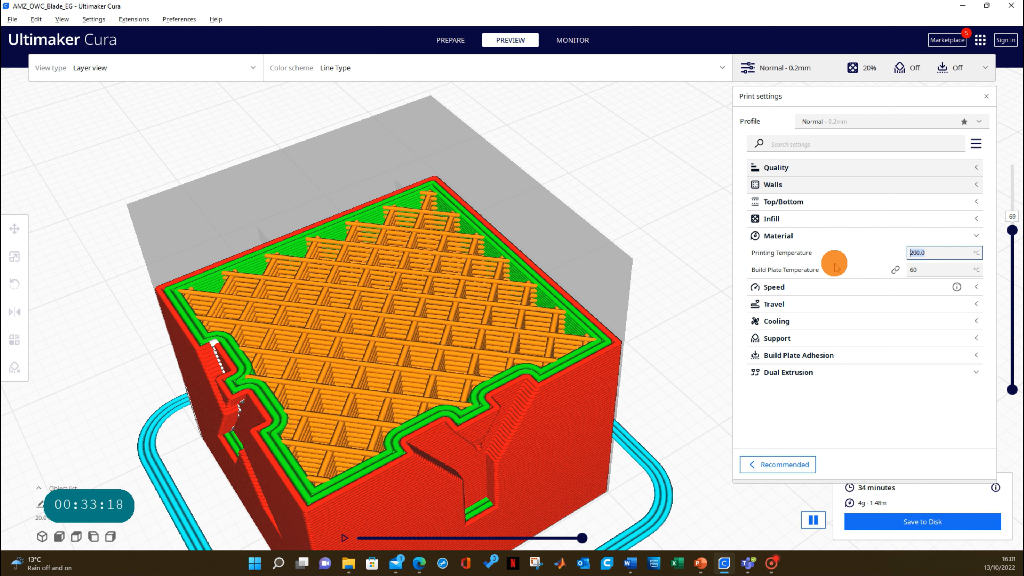
click(931, 252)
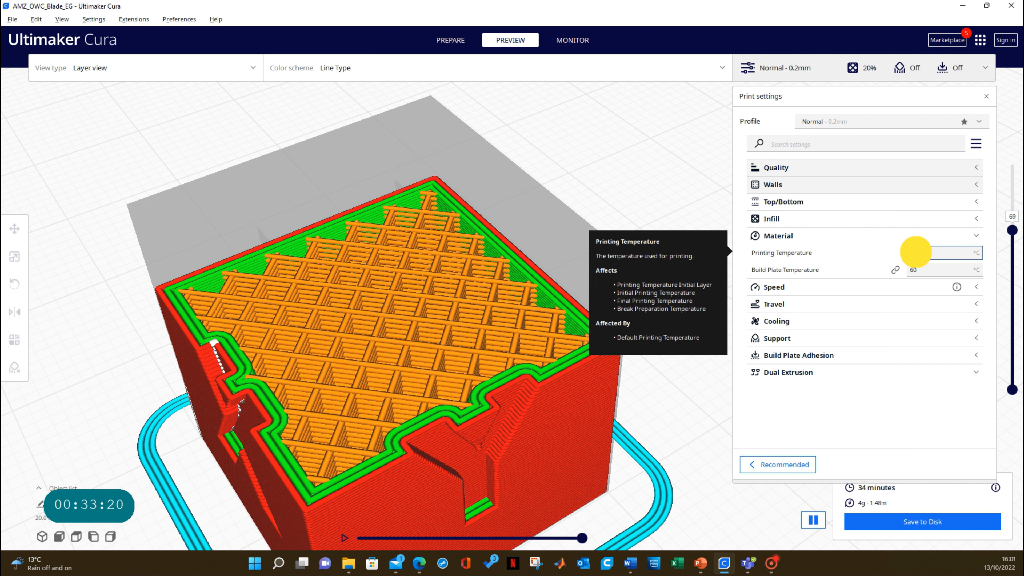
drag(903, 252, 929, 253)
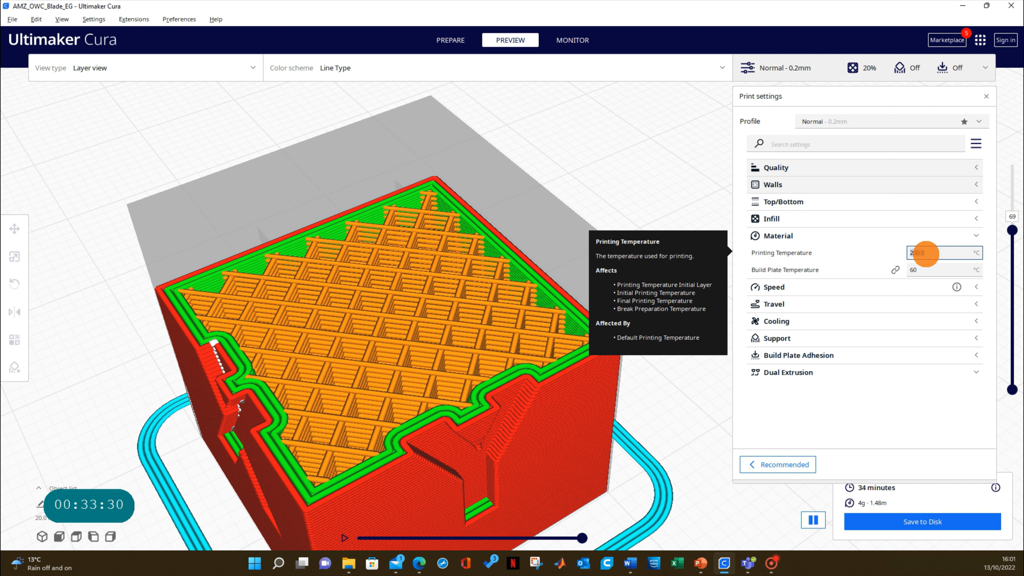
drag(926, 254, 763, 254)
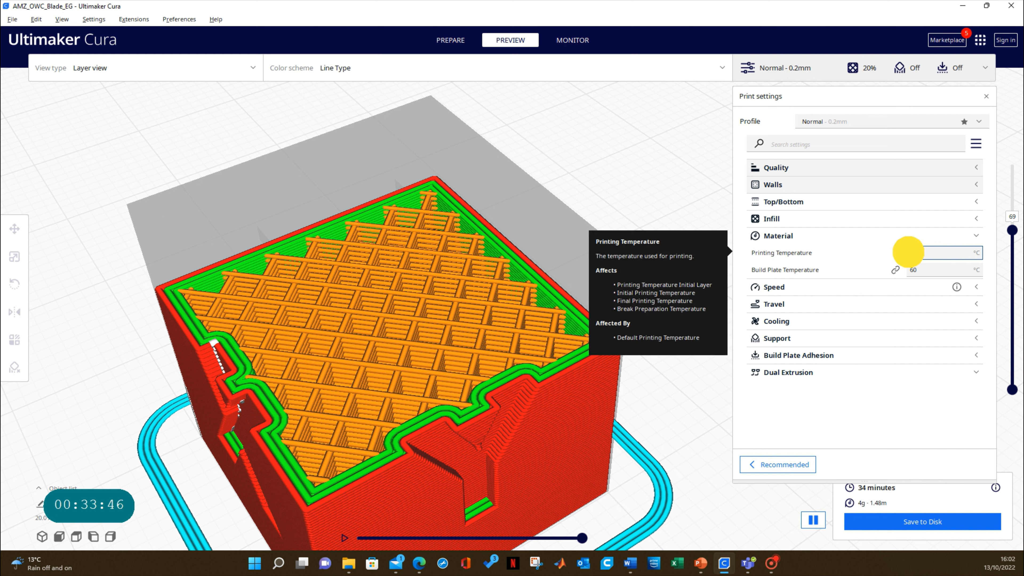
double_click(918, 253)
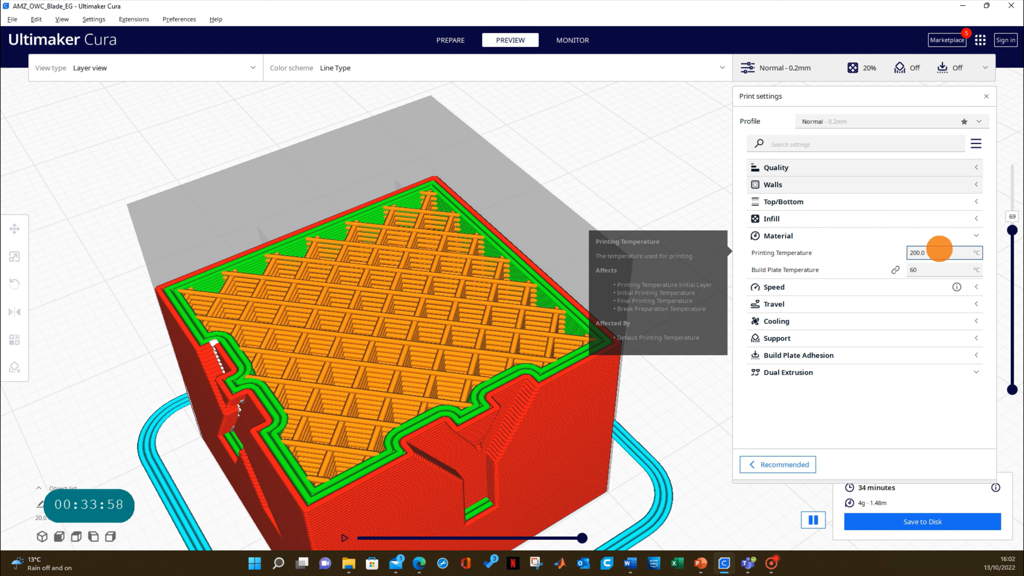
middle_drag(629, 402, 645, 369)
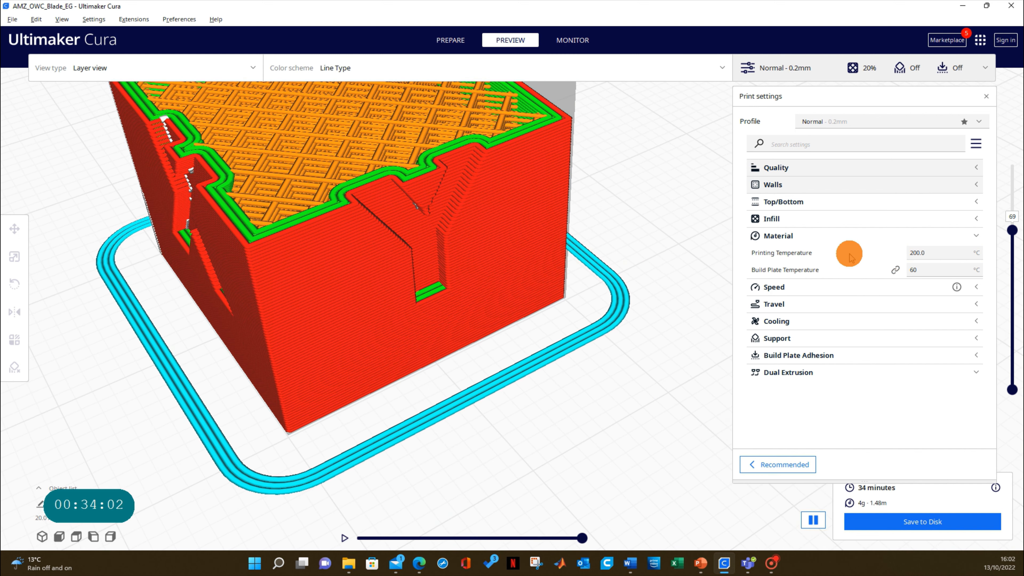
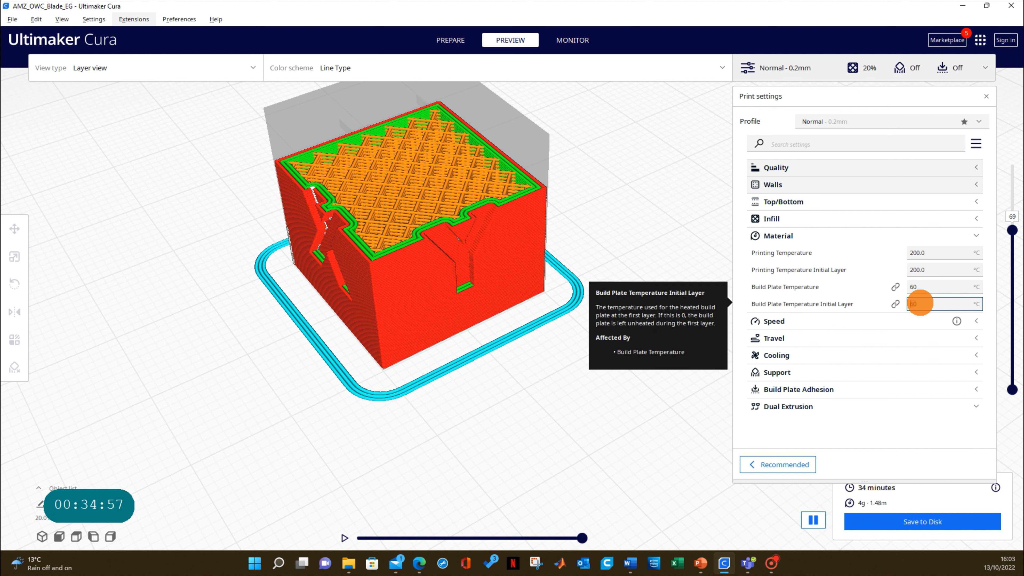
Set the initial layer build plate temperature to 65 °C and the general build plate temperature to 55 °C
text(65)
middle_drag(599, 168, 622, 261)
click(915, 286)
text(55.)
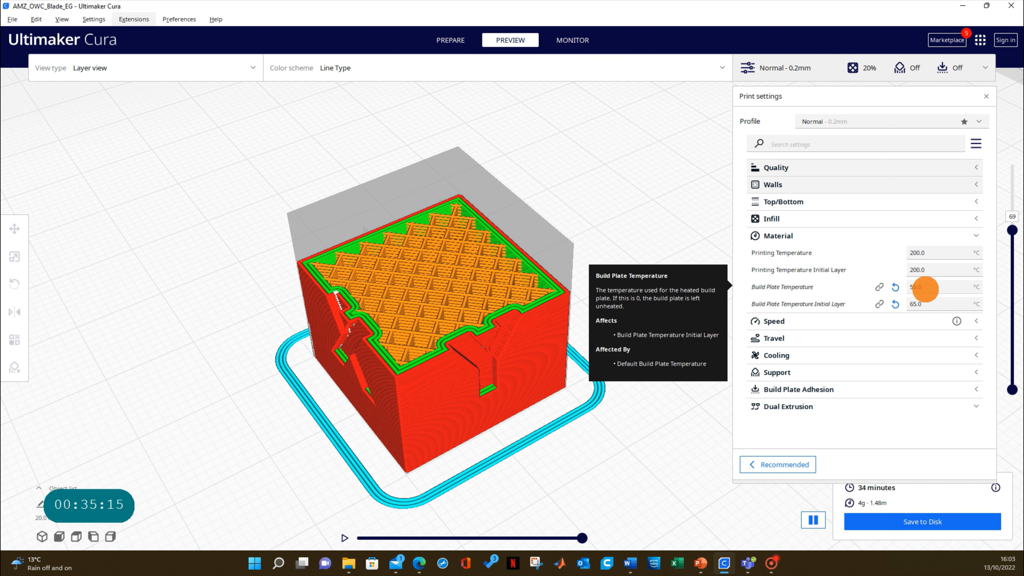
click(925, 288)
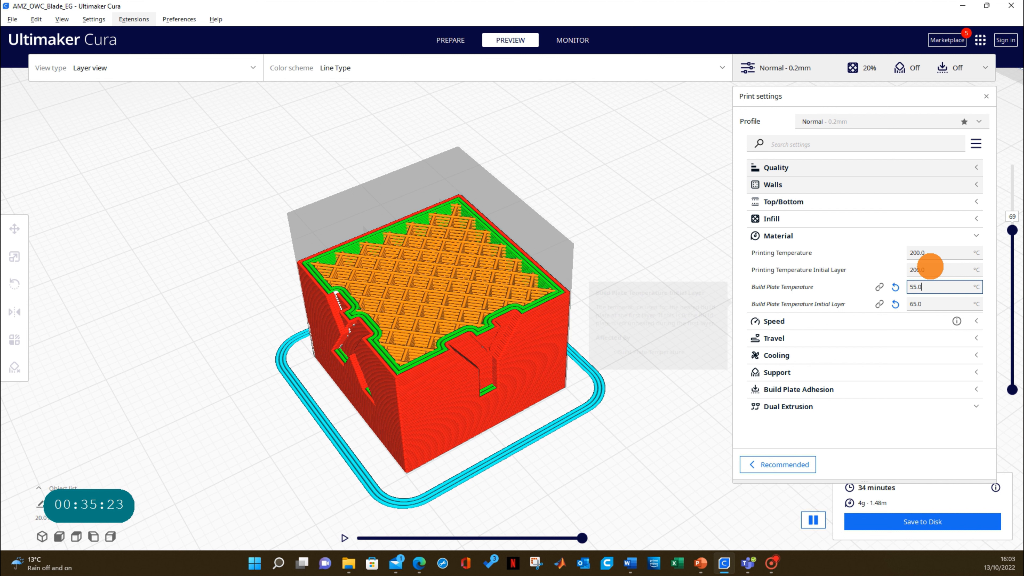
Set the initial layer printing temperature to 215 °C
click(920, 269)
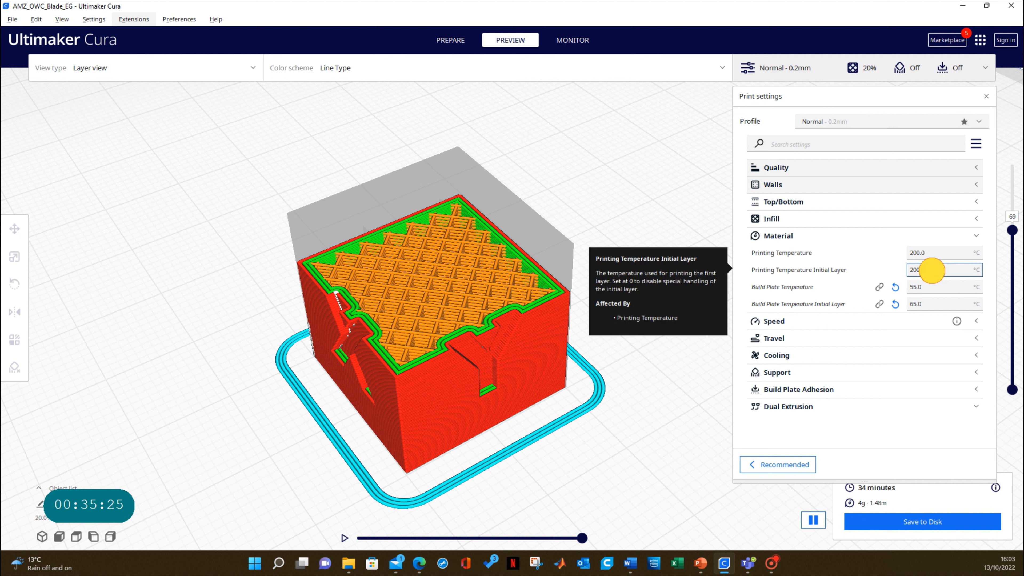
drag(906, 269, 952, 272)
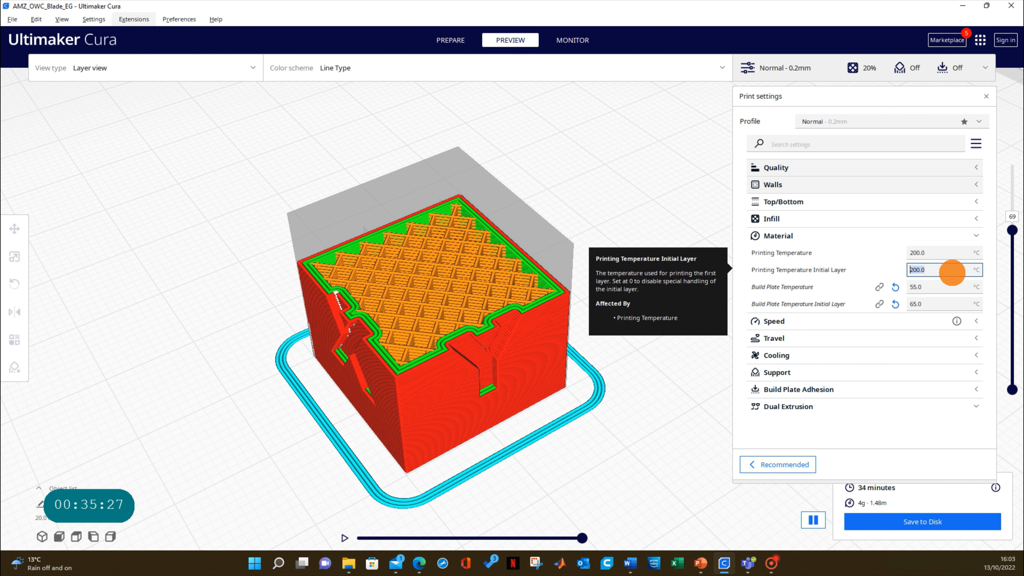
text(215)
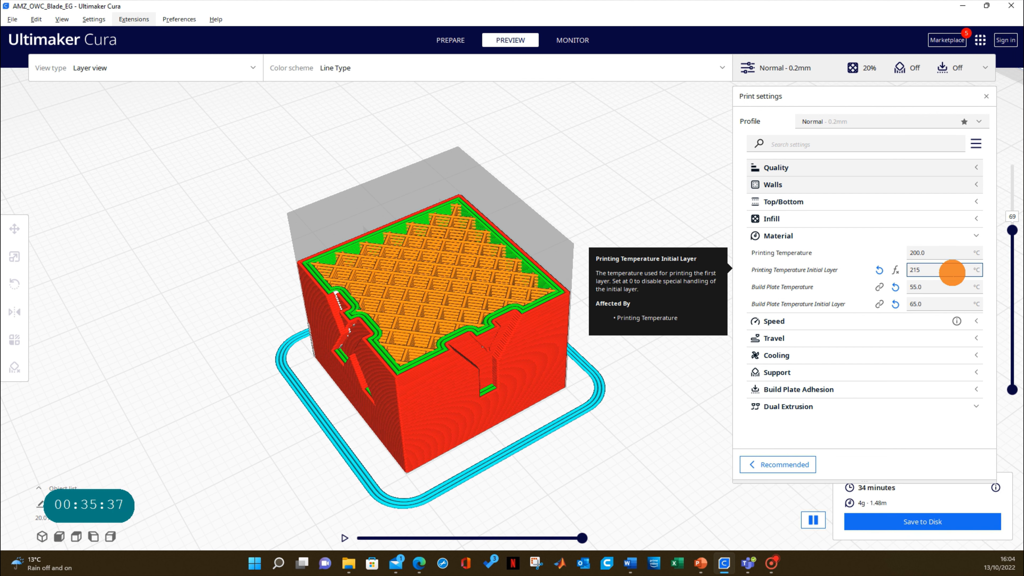
mouse_move(920, 260)
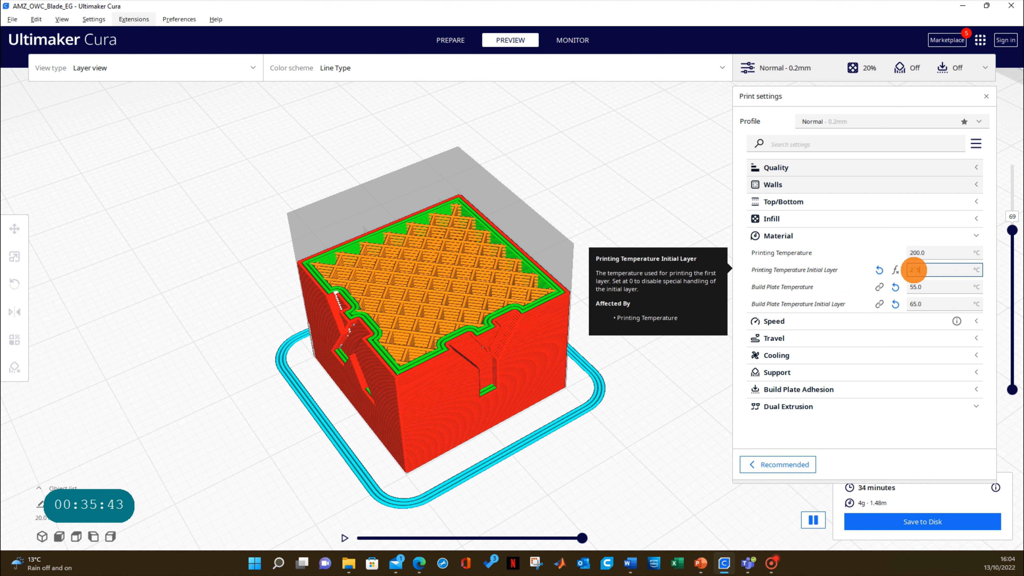
mouse_move(828, 293)
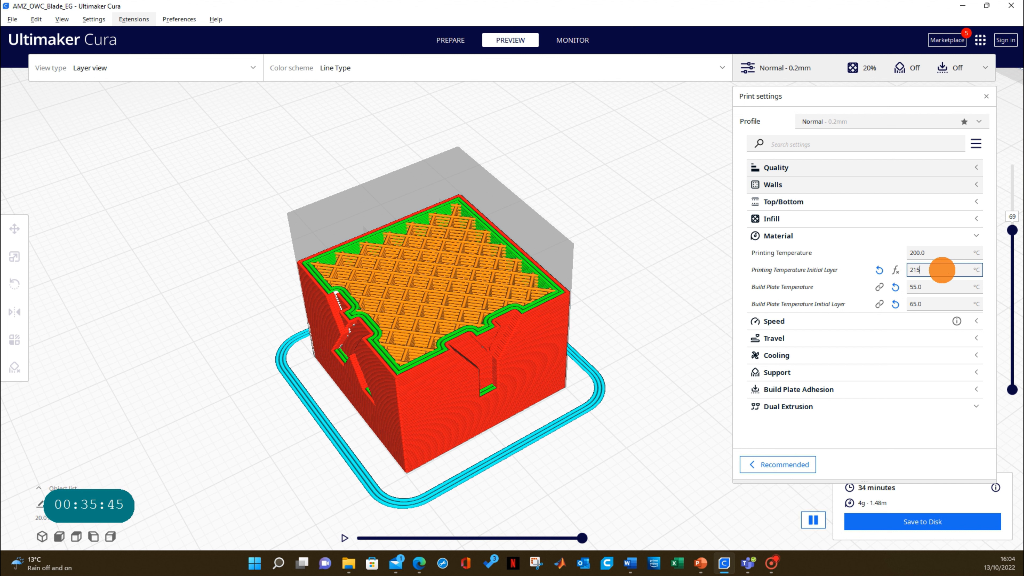
click(943, 274)
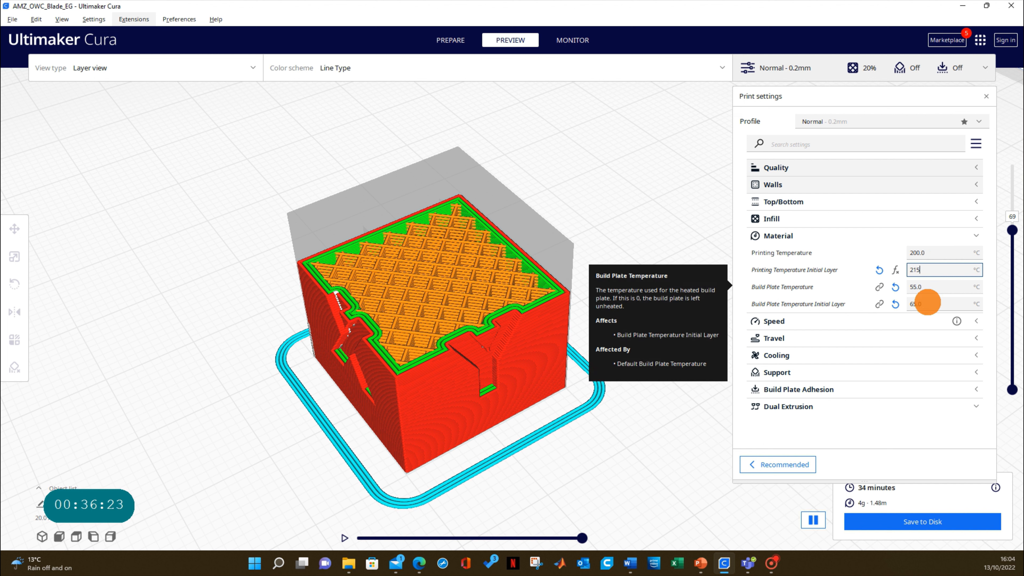
Switch from the Material to the Speed settings and make Infill, Wall, Outer Wall and Inner Wall Speed visible
click(778, 235)
click(774, 252)
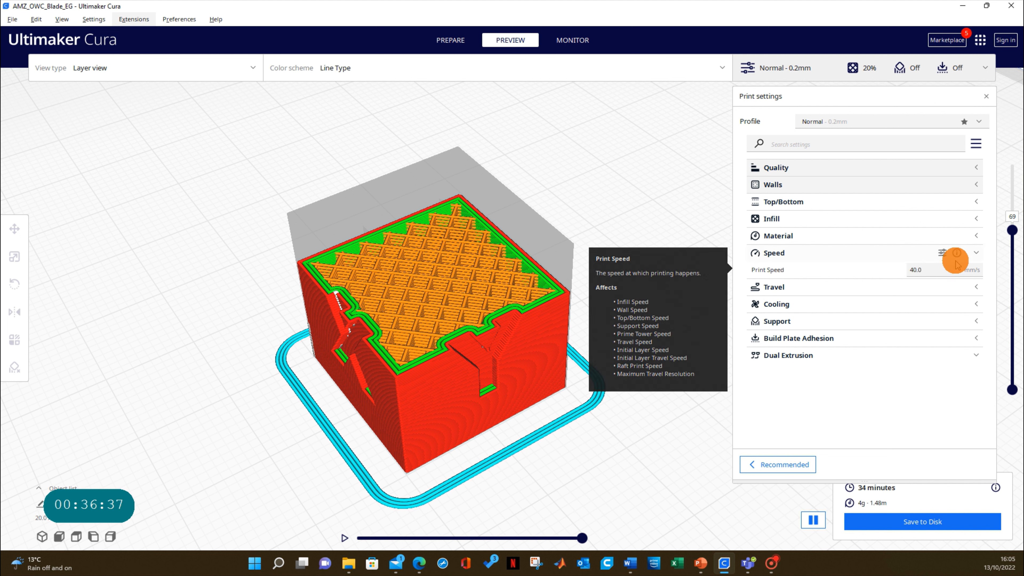
click(942, 253)
click(392, 219)
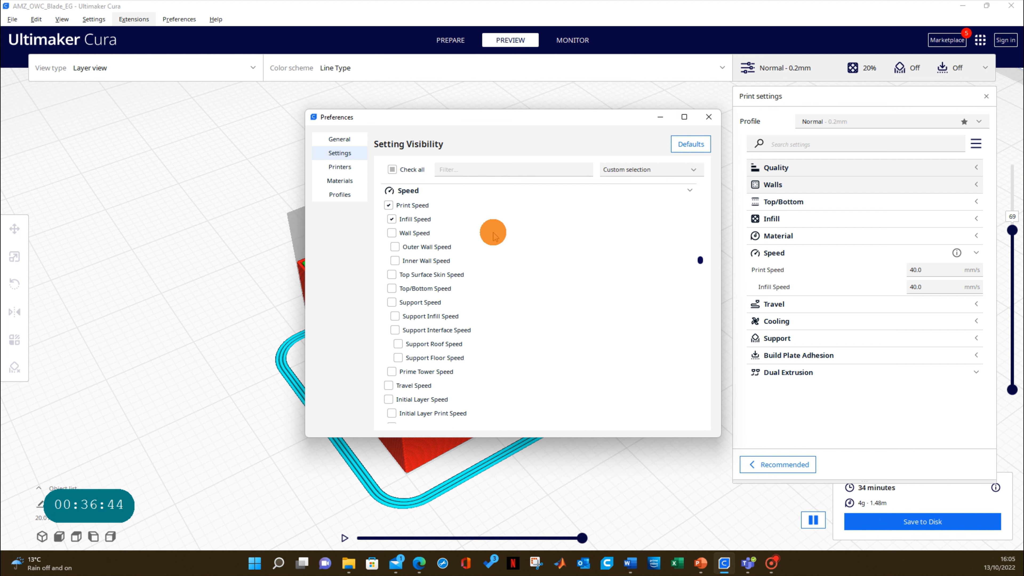
click(391, 233)
click(395, 247)
click(394, 260)
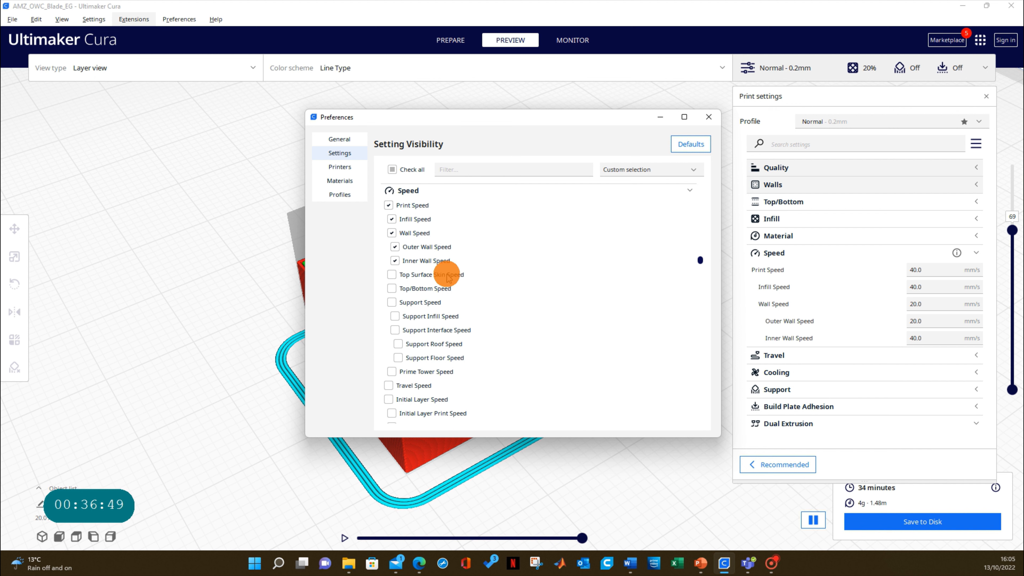
Make Top Surface Skin, Top/Bottom, Support, Initial Layer and Travel Speed visible, and close the visibility preferences
click(392, 275)
click(398, 291)
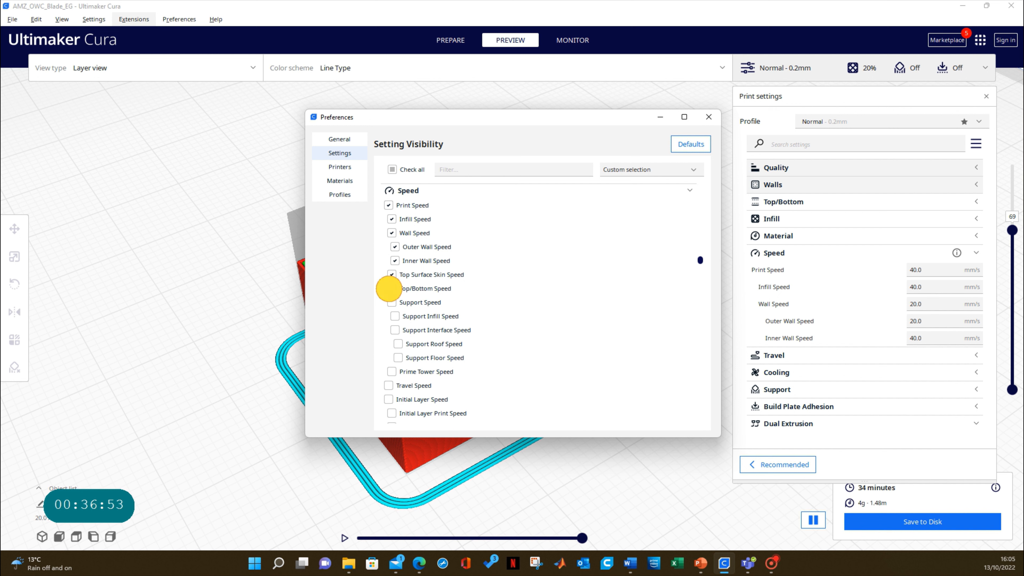
click(392, 302)
scroll(443, 322, down, 3)
click(388, 325)
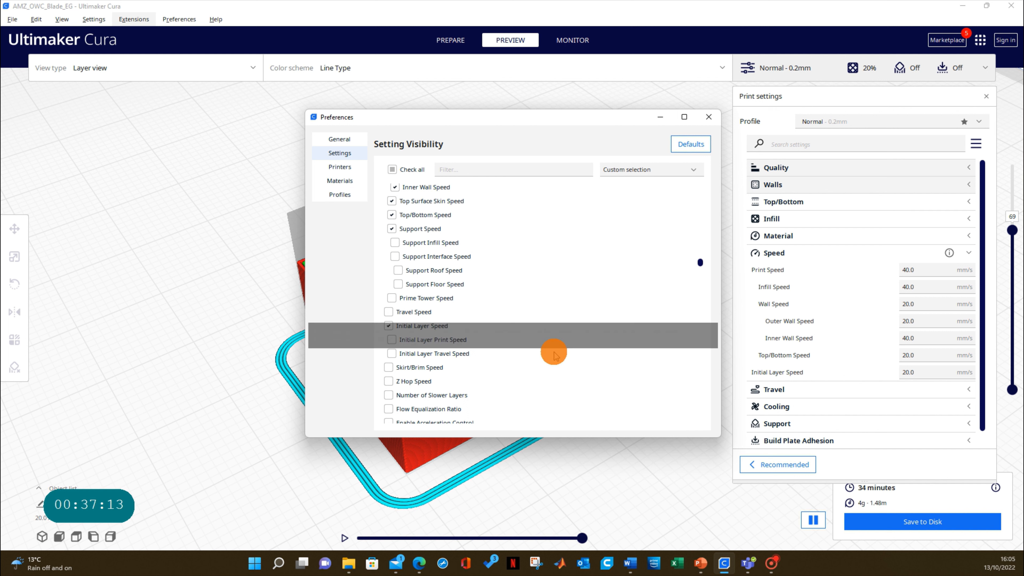
click(388, 311)
click(708, 117)
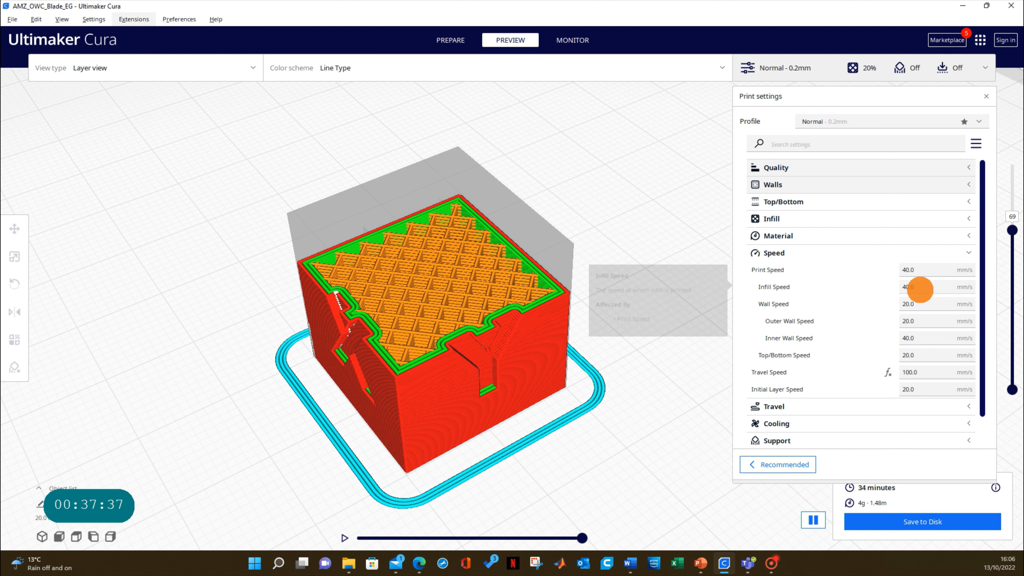
Set the infill speed to 60 mm/s and the outer wall speed to 30 mm/s
drag(931, 287, 896, 288)
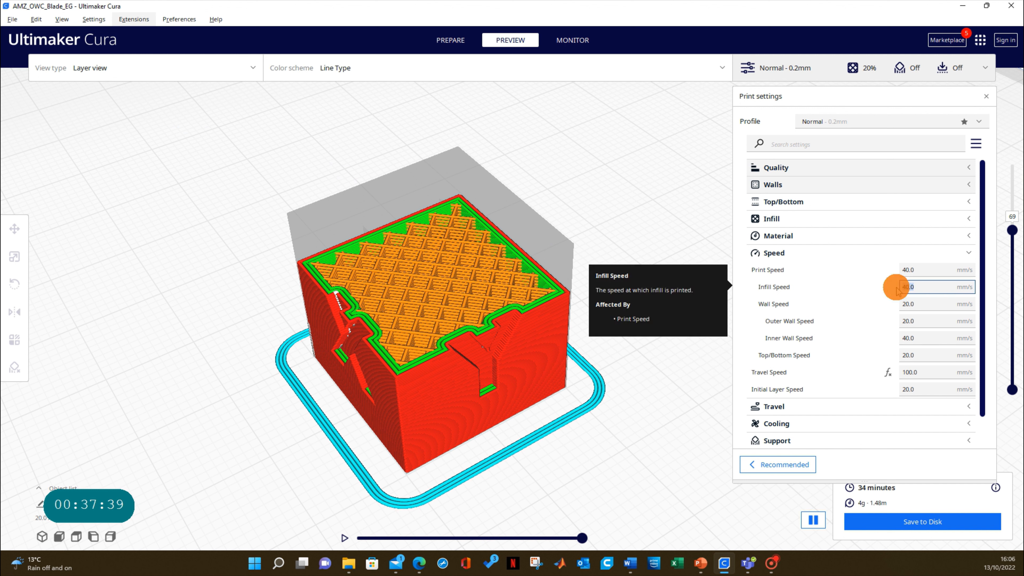
text(60)
drag(927, 322, 897, 321)
text(30)
click(916, 339)
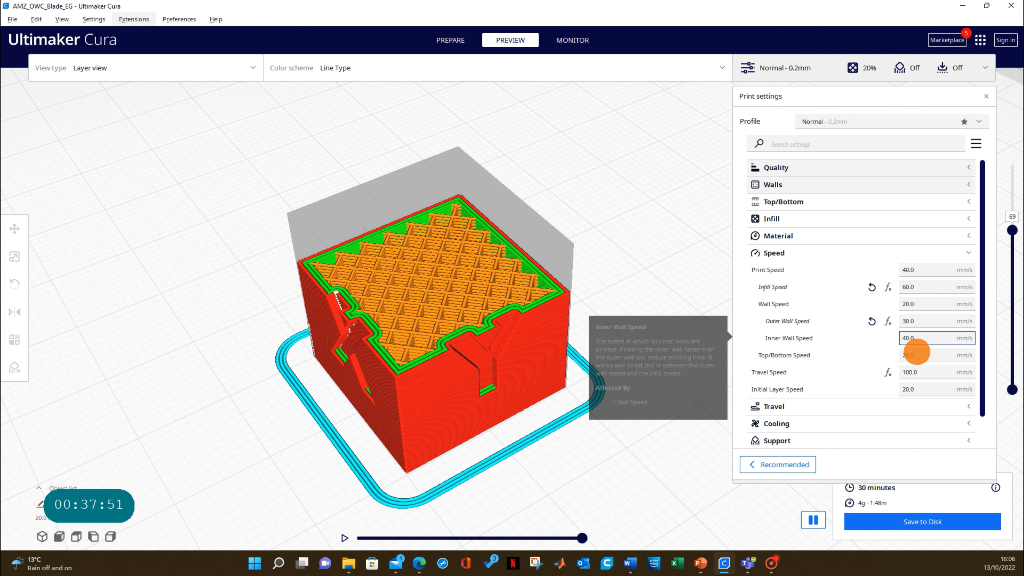
Set the overall print speed to 70 mm/s and the inner wall speed to 45 mm/s
click(917, 270)
drag(916, 269, 901, 270)
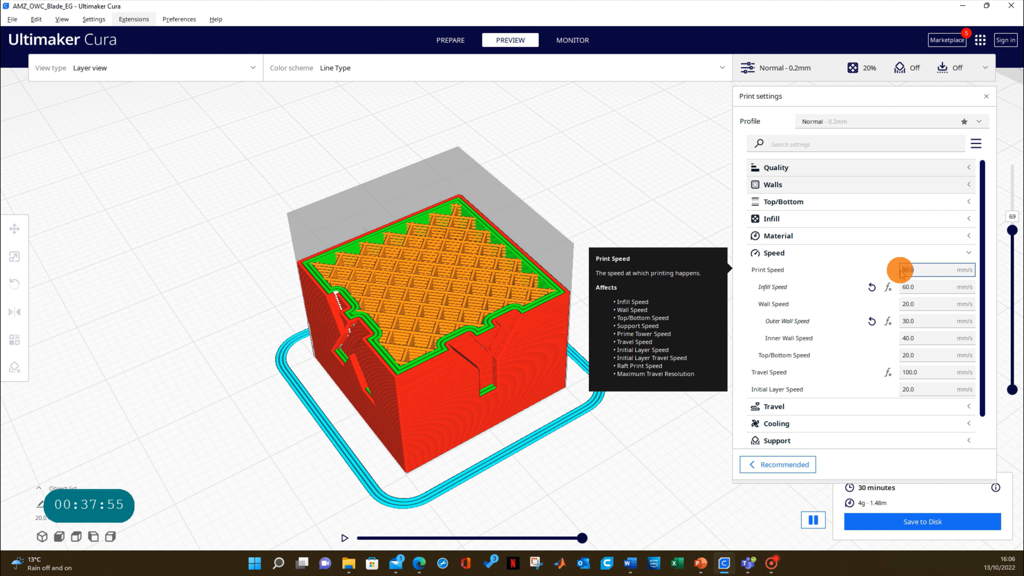
key(BackSpace)
text(70)
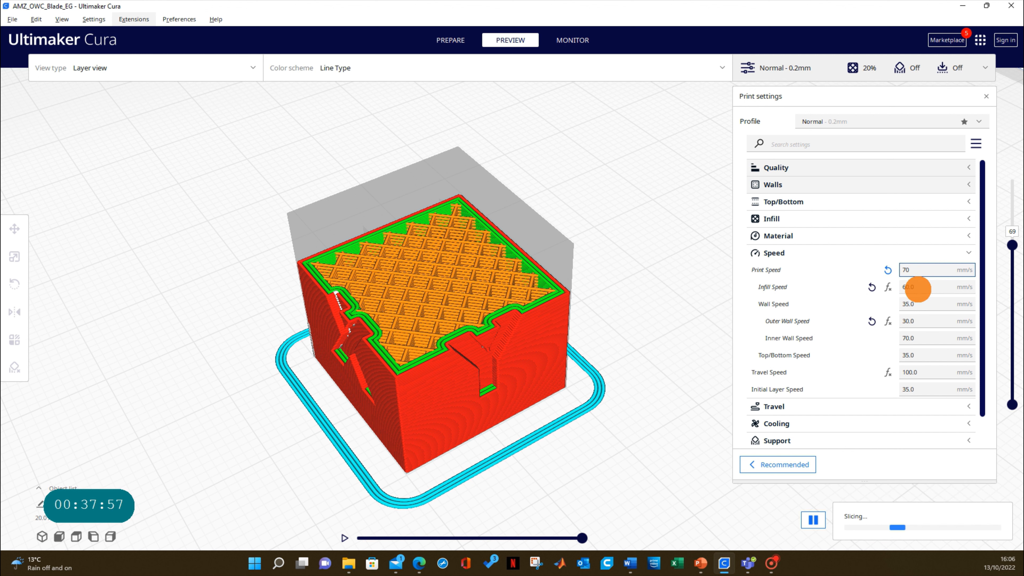
click(920, 305)
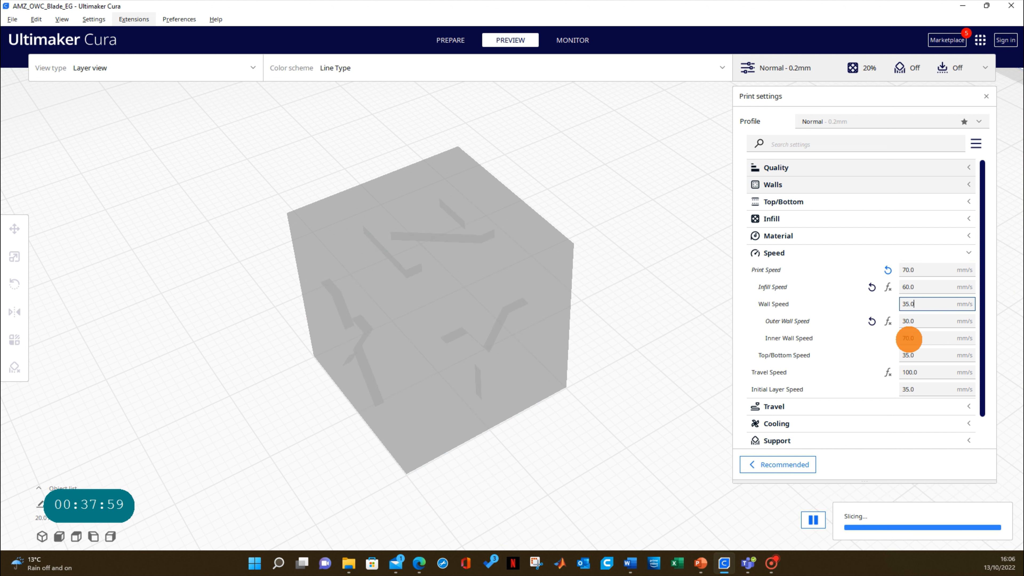
drag(923, 337, 897, 338)
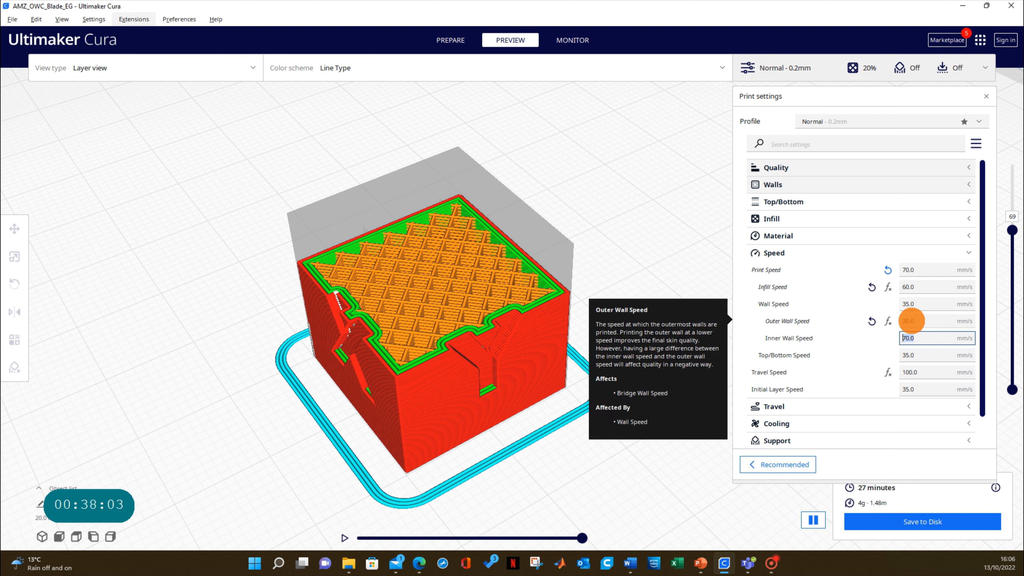
text(45)
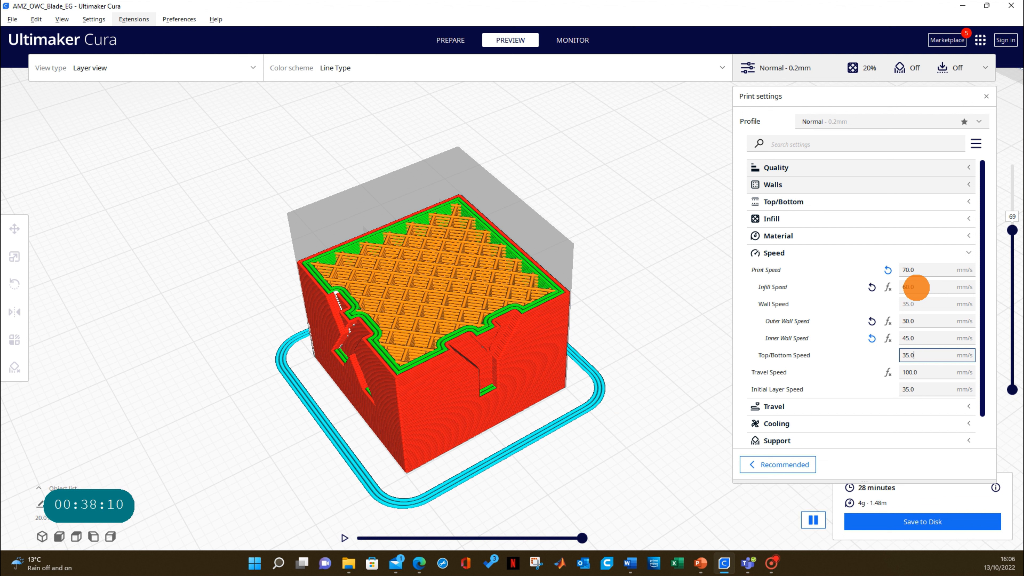
Return to the Prepare stage and reset the print, infill, outer wall and inner wall speeds to their profile defaults
click(914, 356)
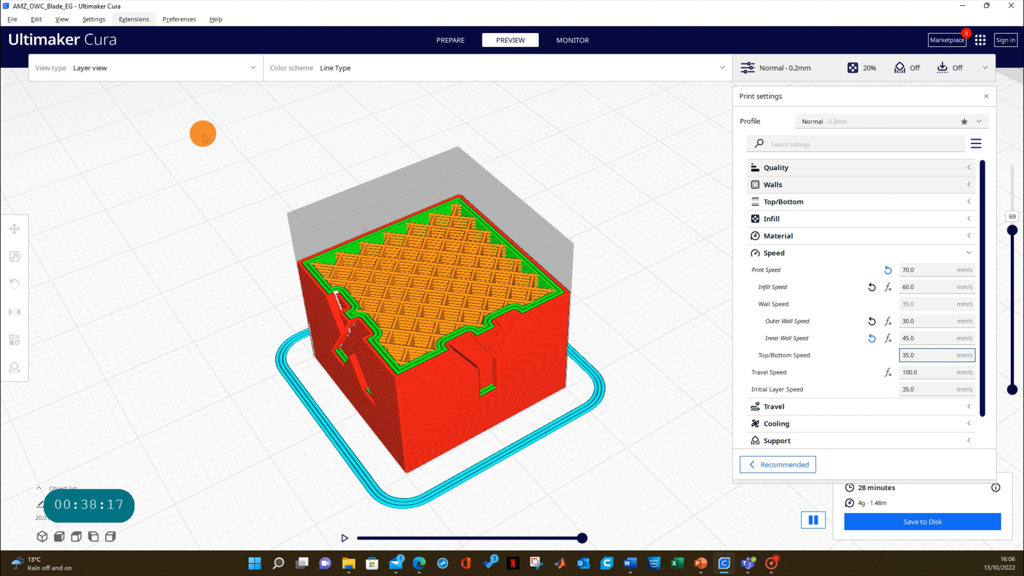
click(446, 41)
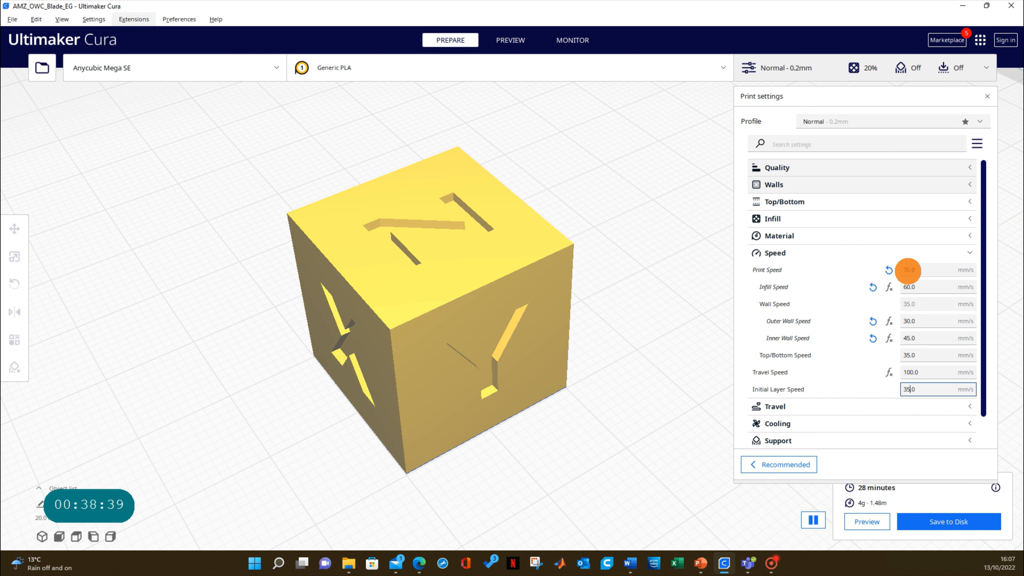
click(889, 270)
click(873, 288)
click(873, 321)
click(872, 338)
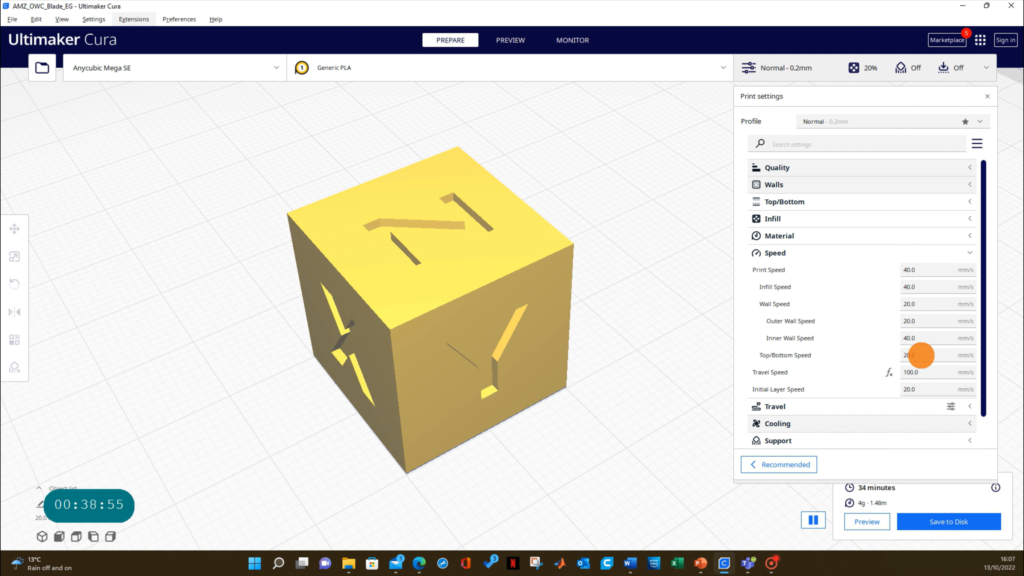
Switch from the Speed to the Support settings, enable support generation and set the support placement to Touching Buildplate
click(806, 253)
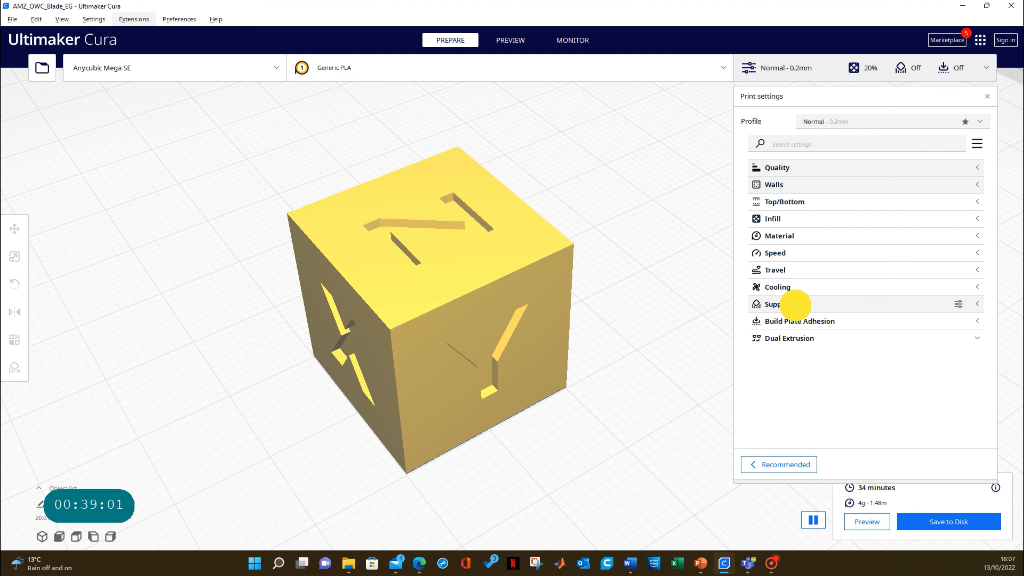
click(788, 304)
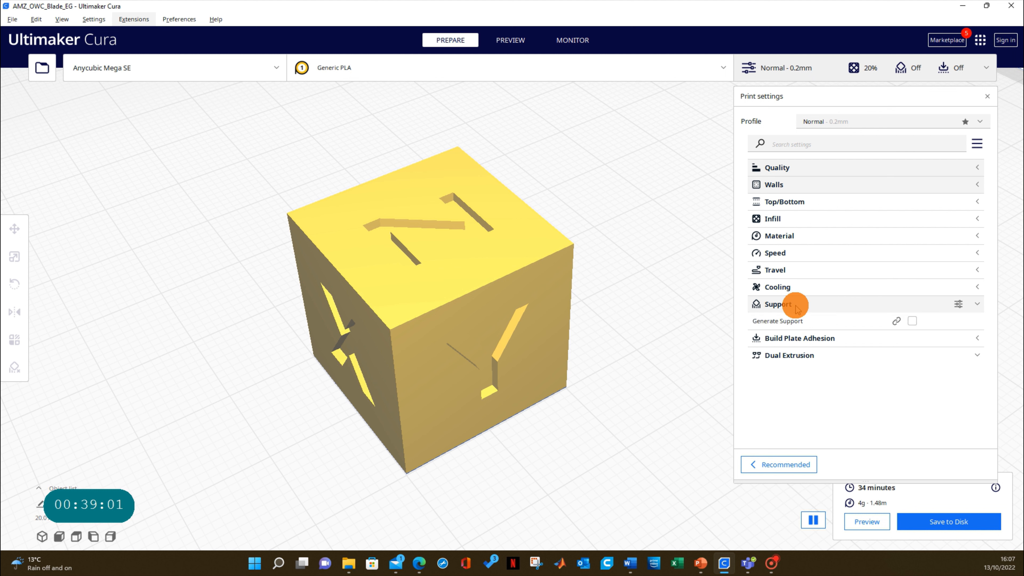
click(913, 321)
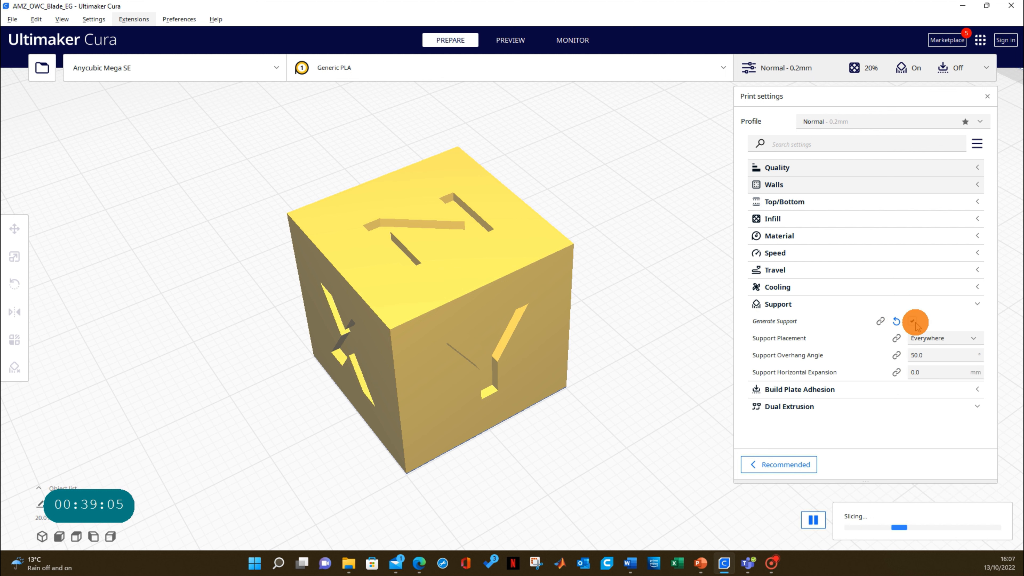
click(939, 338)
click(935, 355)
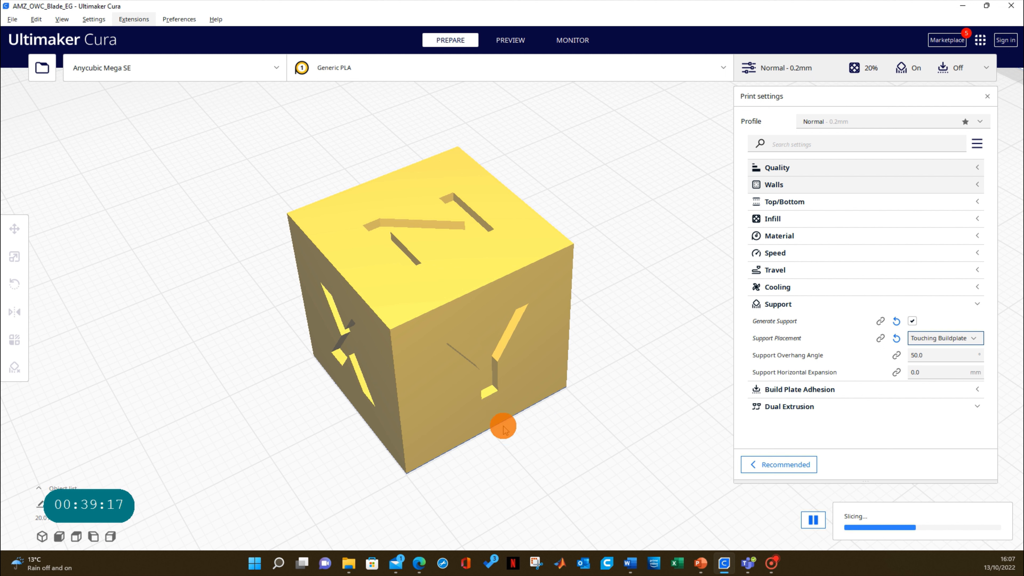